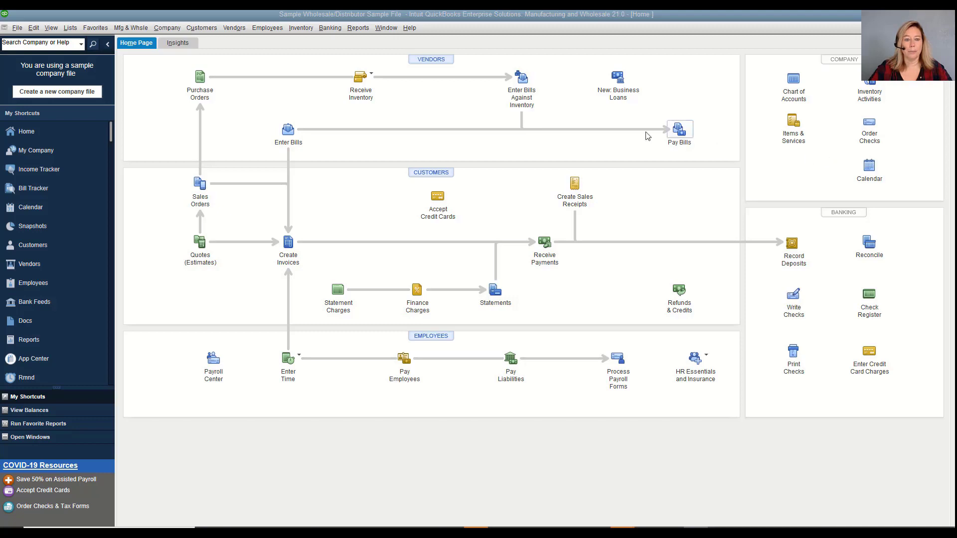
# Open Company > Users > Set Up Users and Roles and show the Role List
pyautogui.click(169, 27)
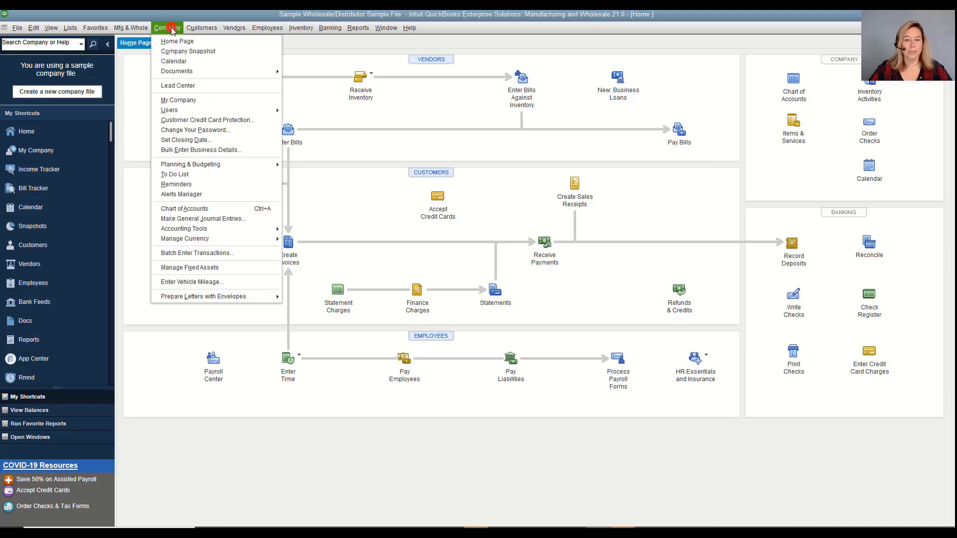
pyautogui.moveTo(259, 113)
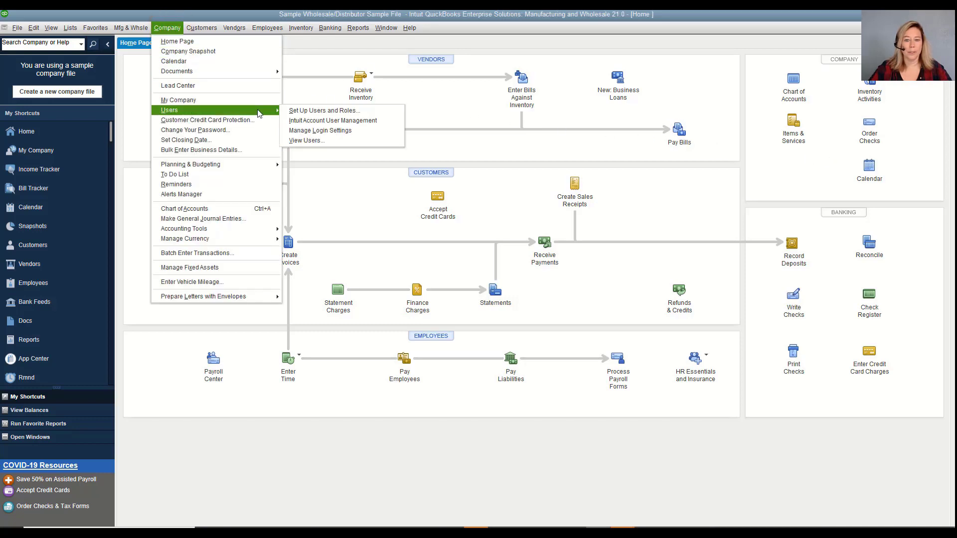
pyautogui.click(298, 112)
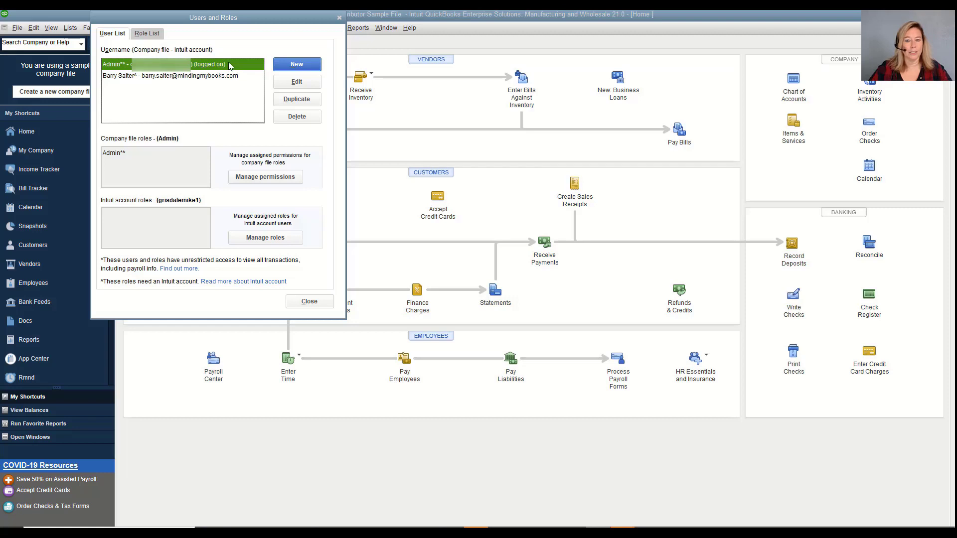
pyautogui.click(150, 34)
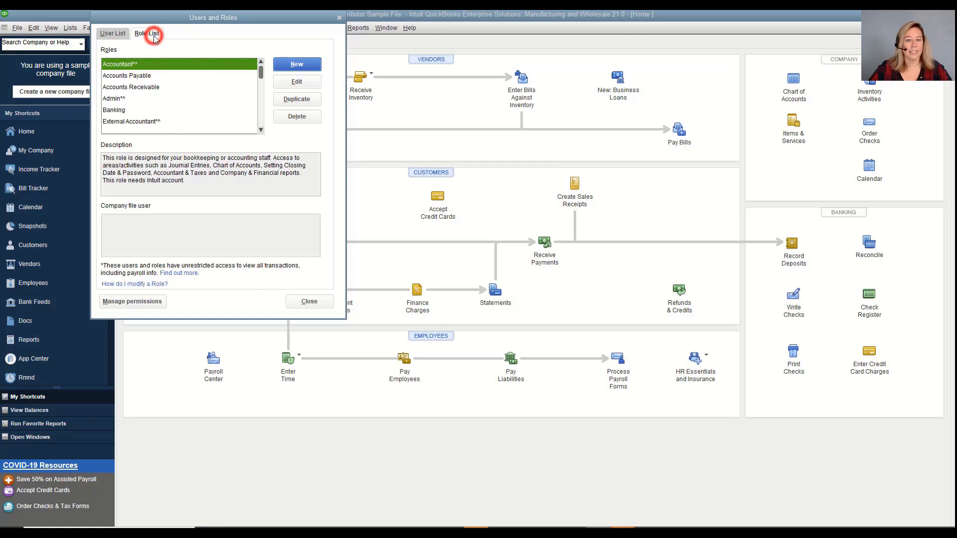
# Read the External Accountant role, then select the second user to see Banking and Payroll Processor
pyautogui.click(163, 121)
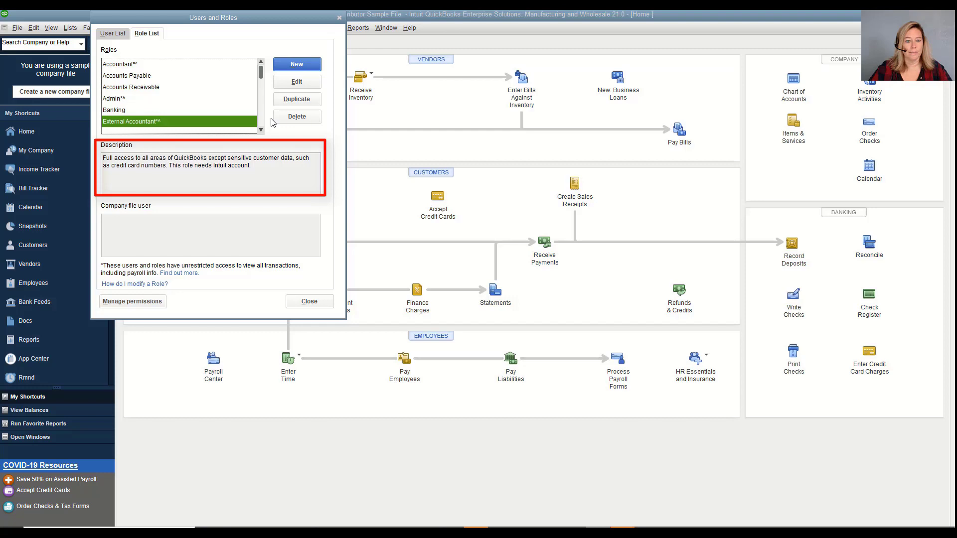
pyautogui.click(113, 35)
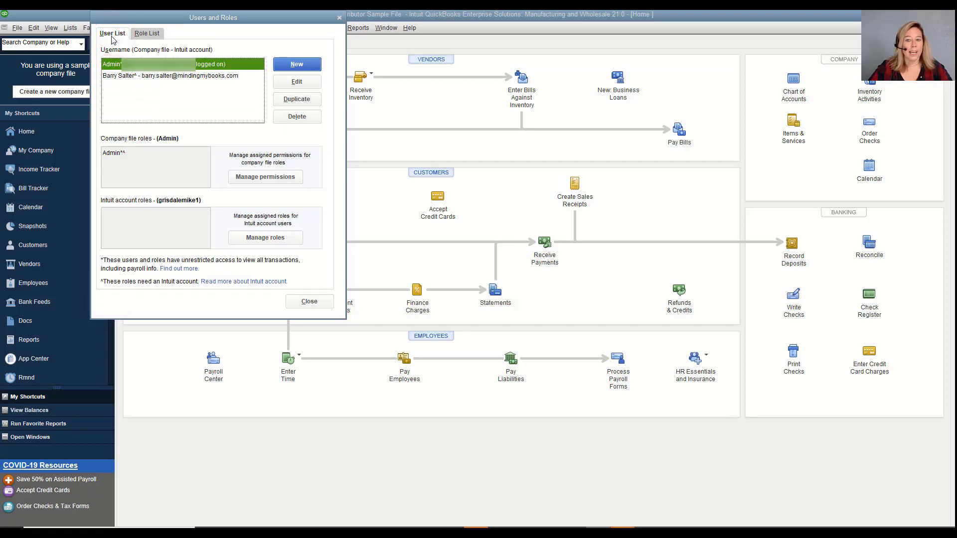
pyautogui.click(245, 76)
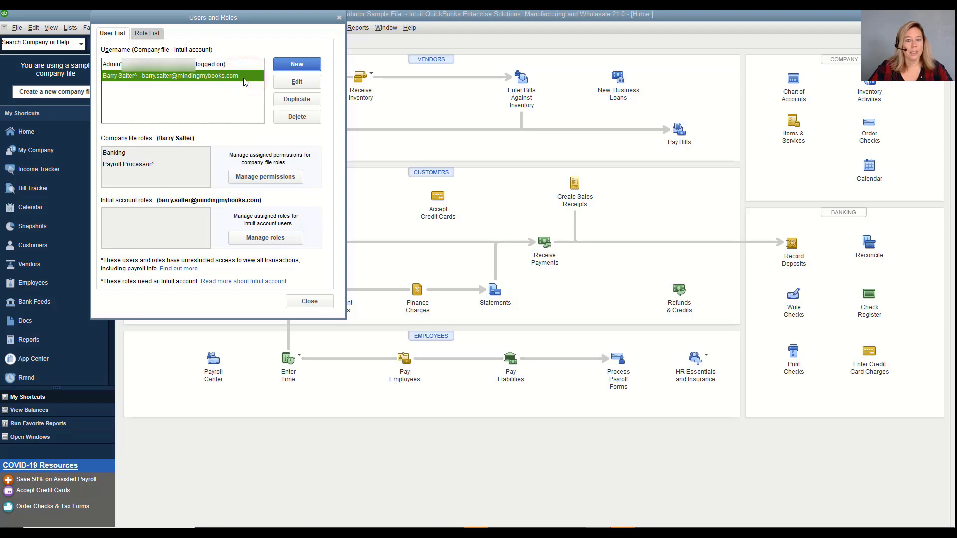
# Open the selected second user in the Edit User dialog
pyautogui.click(291, 85)
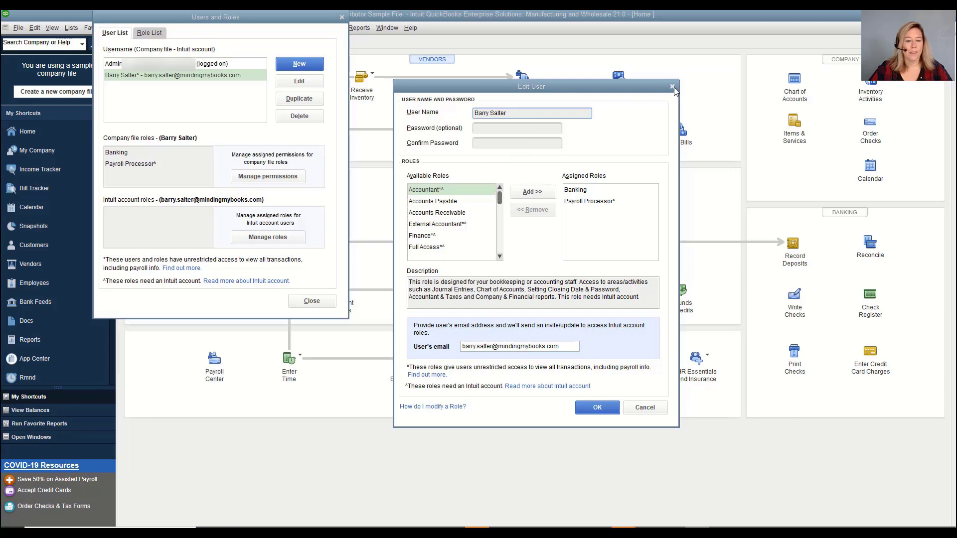
# Close Edit User, browse the Accounts Receivable, Admin and Banking roles, and open Banking for editing
pyautogui.click(672, 87)
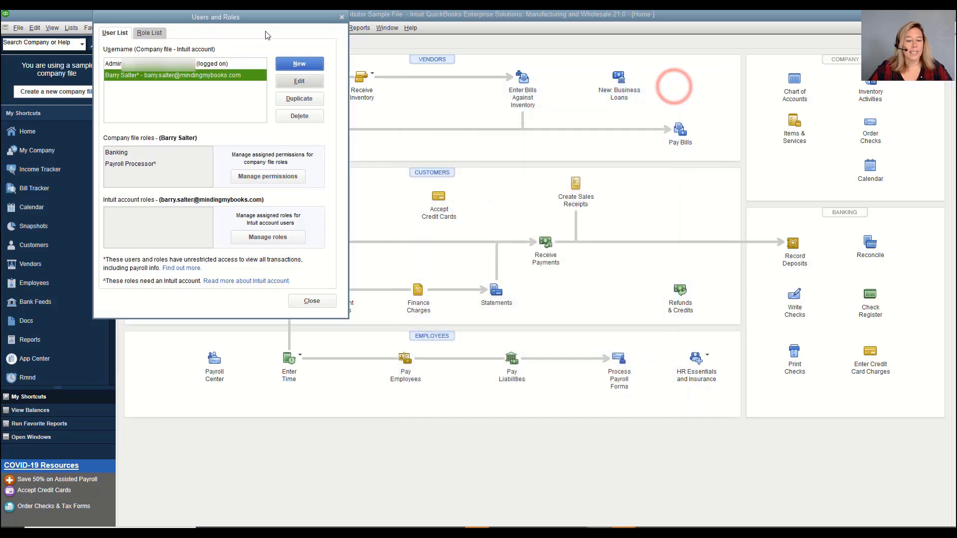
pyautogui.click(231, 64)
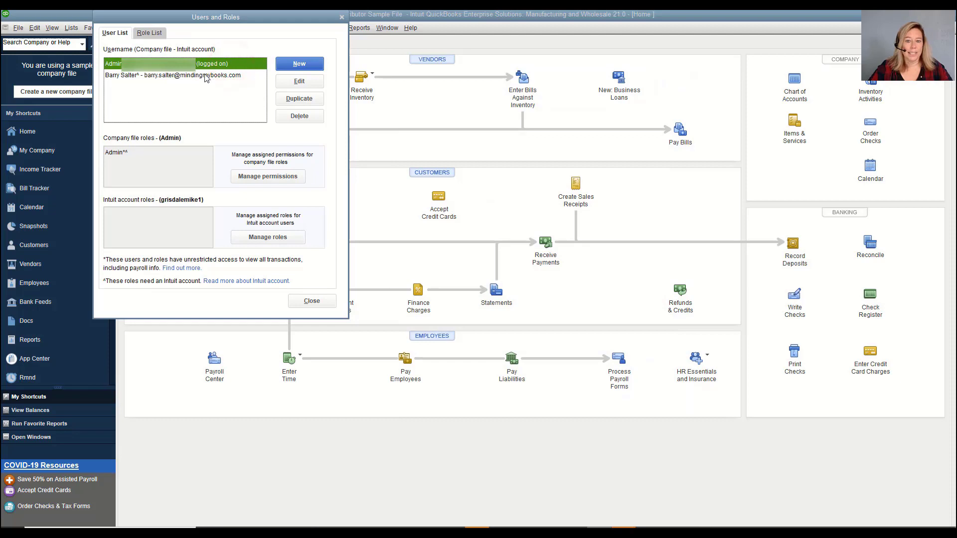
pyautogui.click(156, 35)
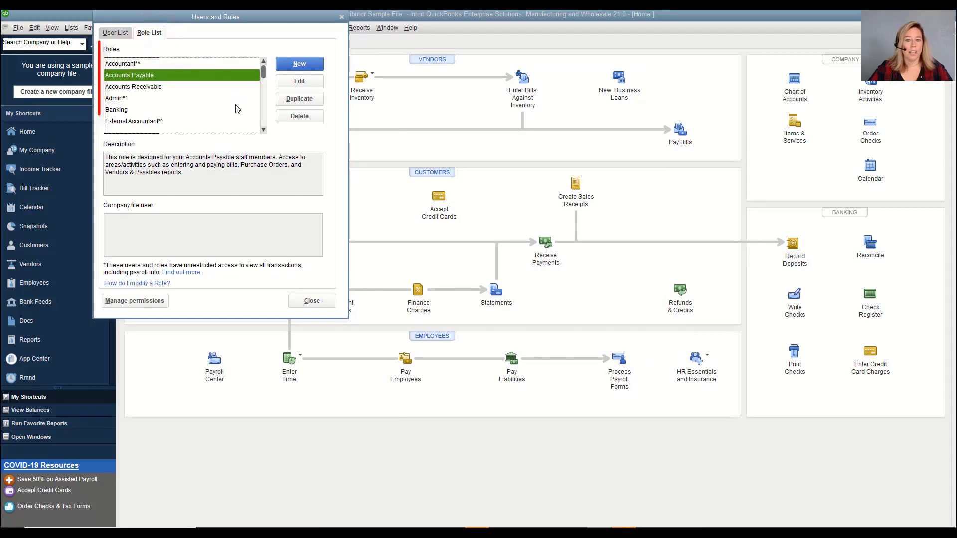
pyautogui.click(215, 87)
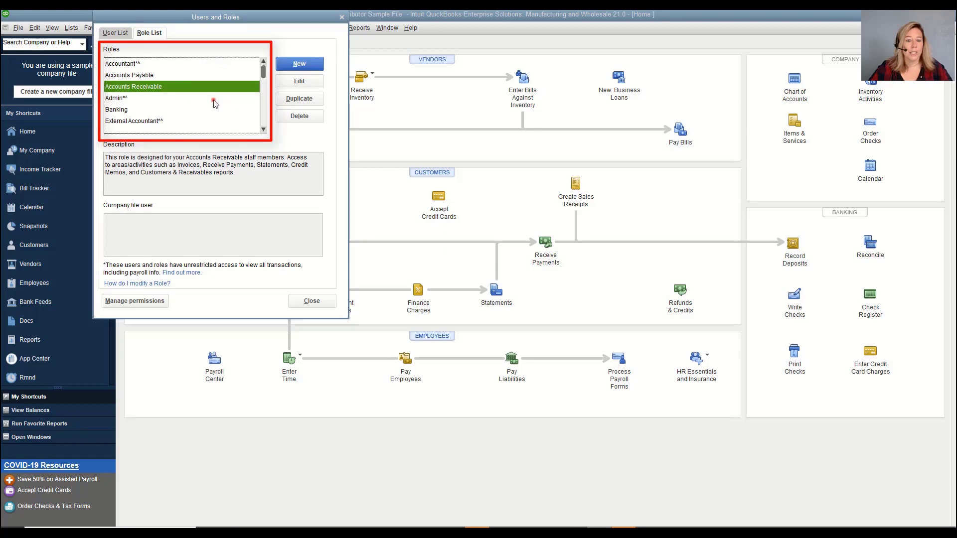
pyautogui.click(213, 100)
pyautogui.click(213, 110)
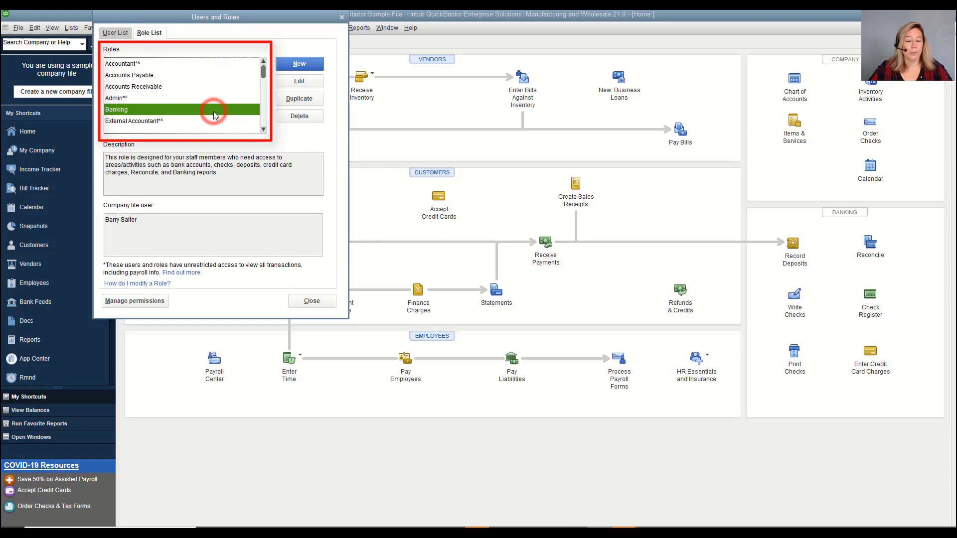
pyautogui.click(299, 81)
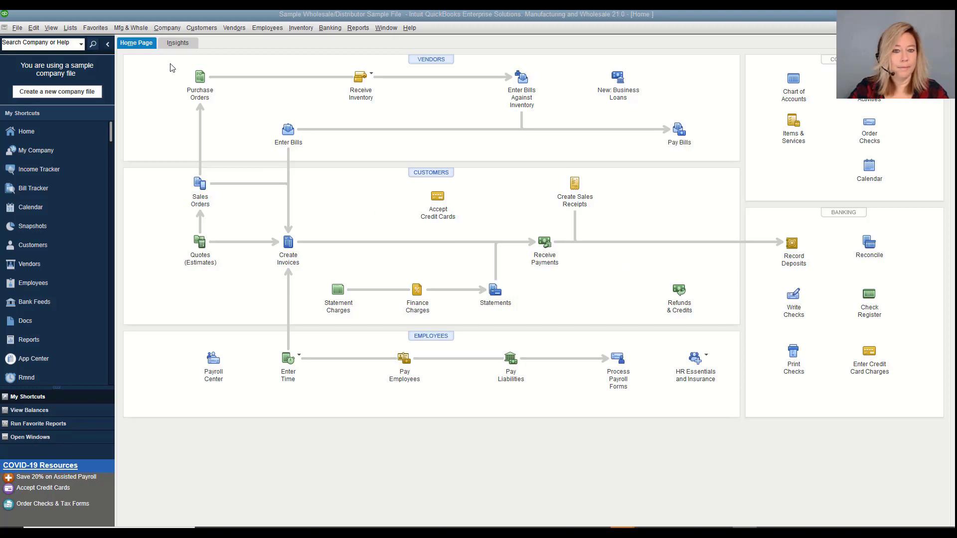
# Reopen Users and Roles on the Role List and begin a New role
pyautogui.click(167, 29)
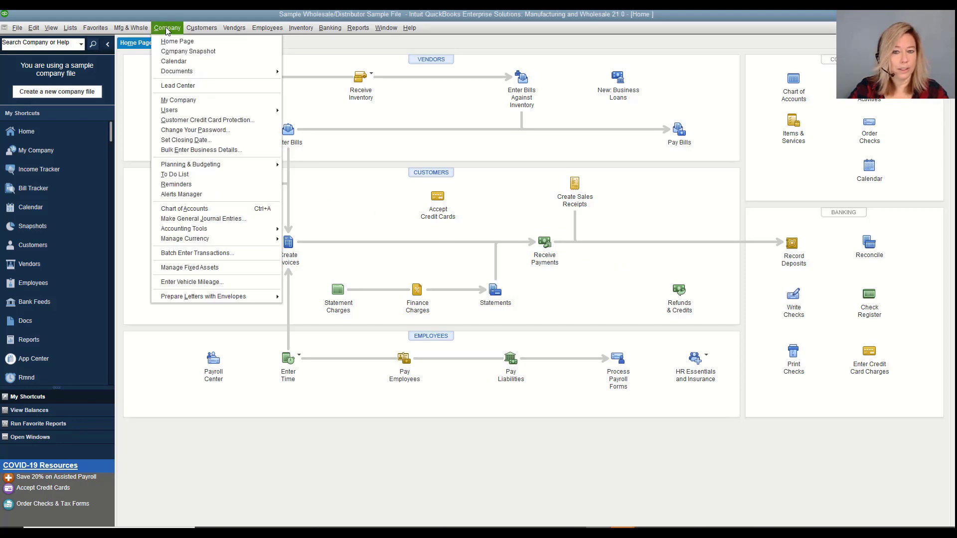
pyautogui.moveTo(193, 114)
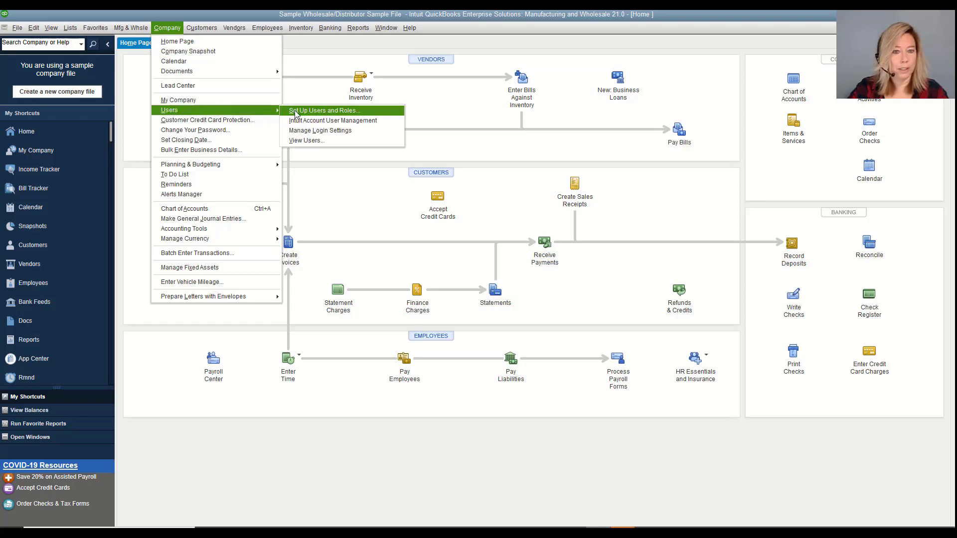
pyautogui.click(301, 110)
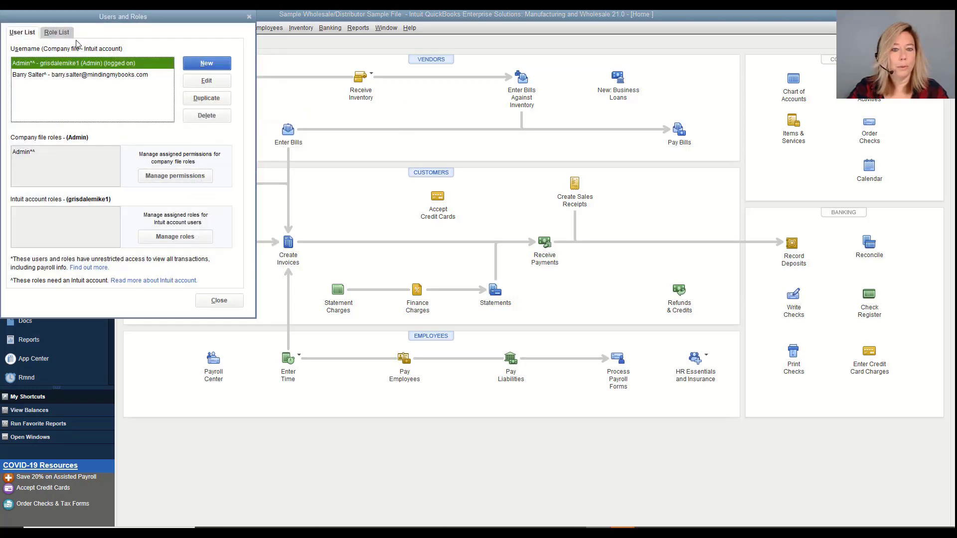
pyautogui.click(63, 33)
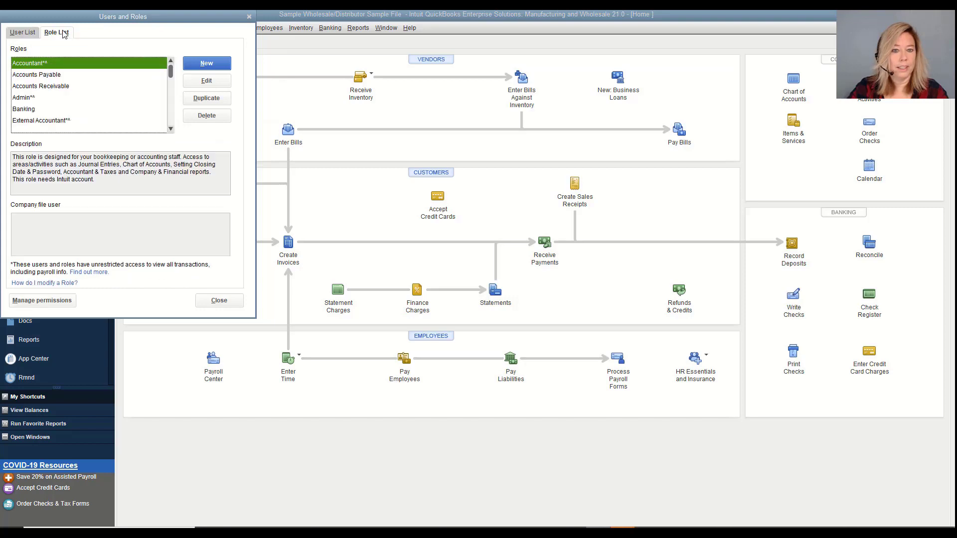
pyautogui.click(202, 63)
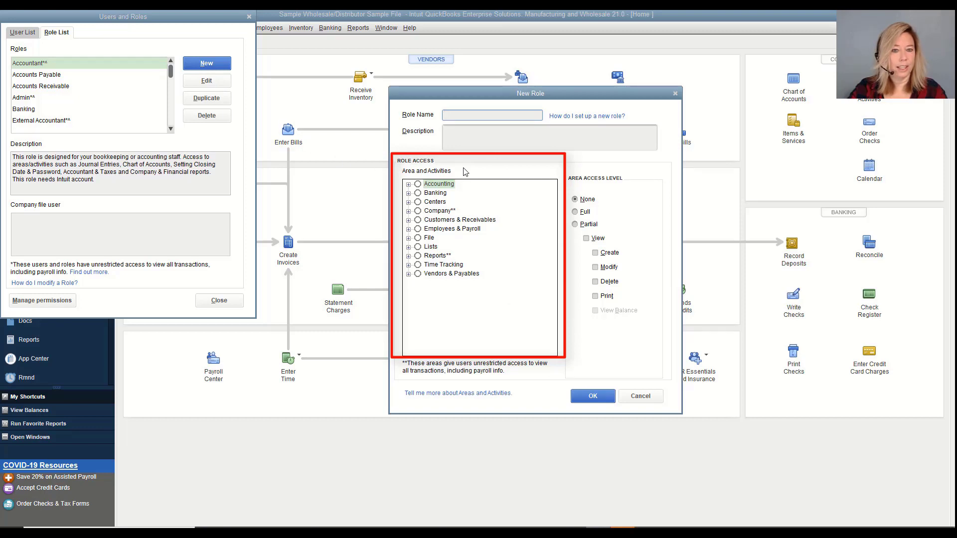
# Review access options for each area from Banking to Vendors & Payables, then expand Banking
pyautogui.click(442, 196)
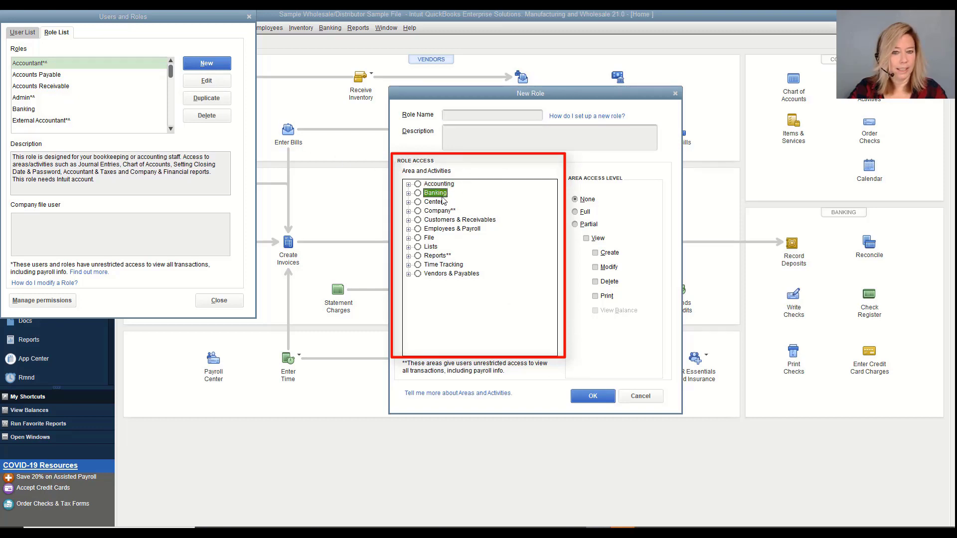
pyautogui.click(443, 203)
pyautogui.click(451, 215)
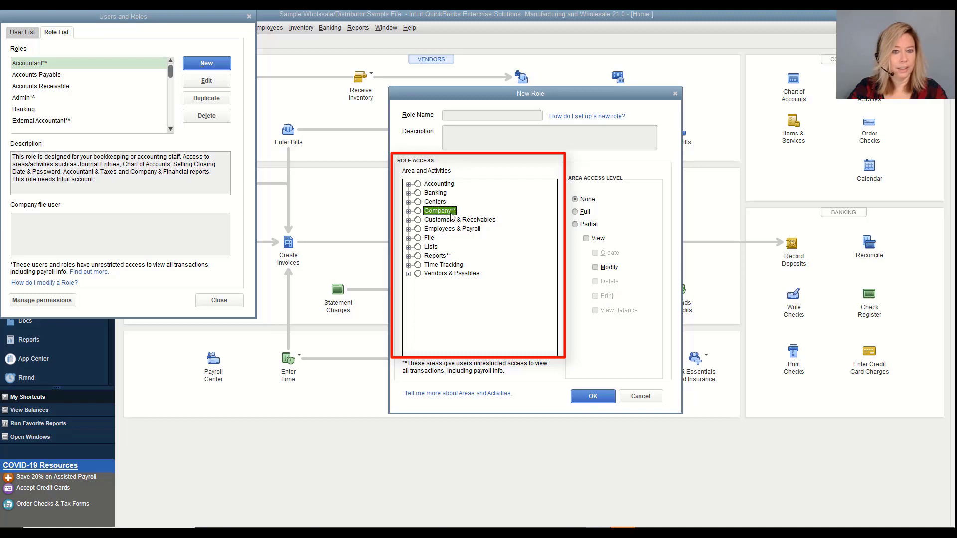
pyautogui.click(490, 222)
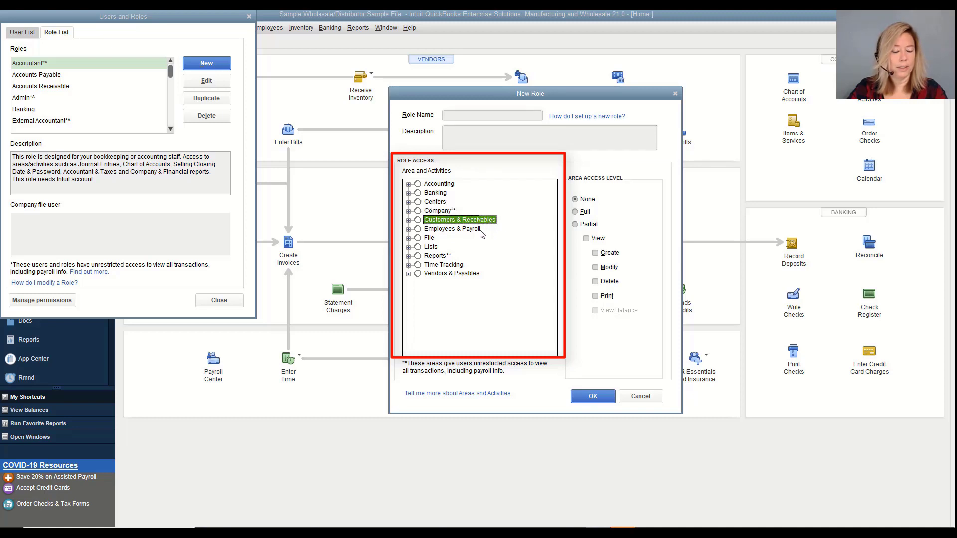
pyautogui.click(482, 230)
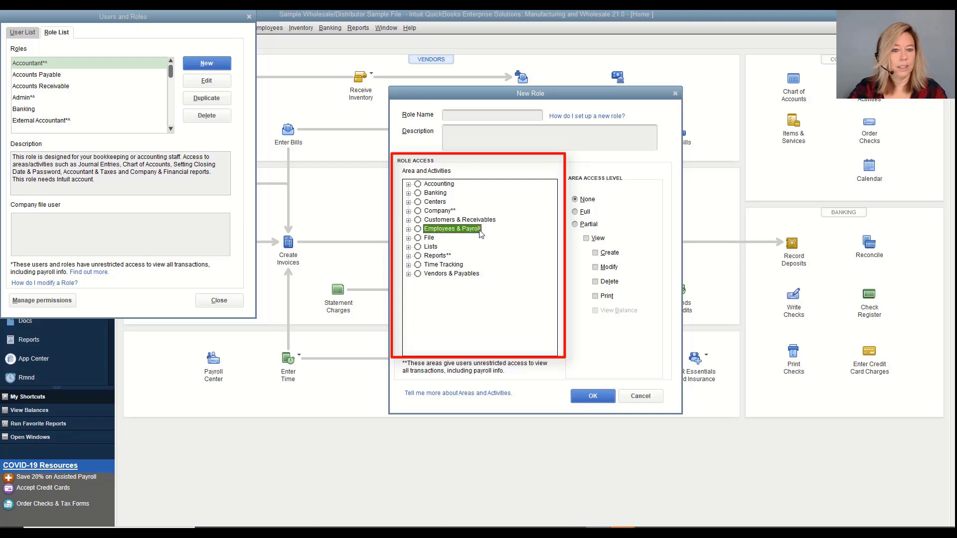
pyautogui.click(433, 238)
pyautogui.click(438, 249)
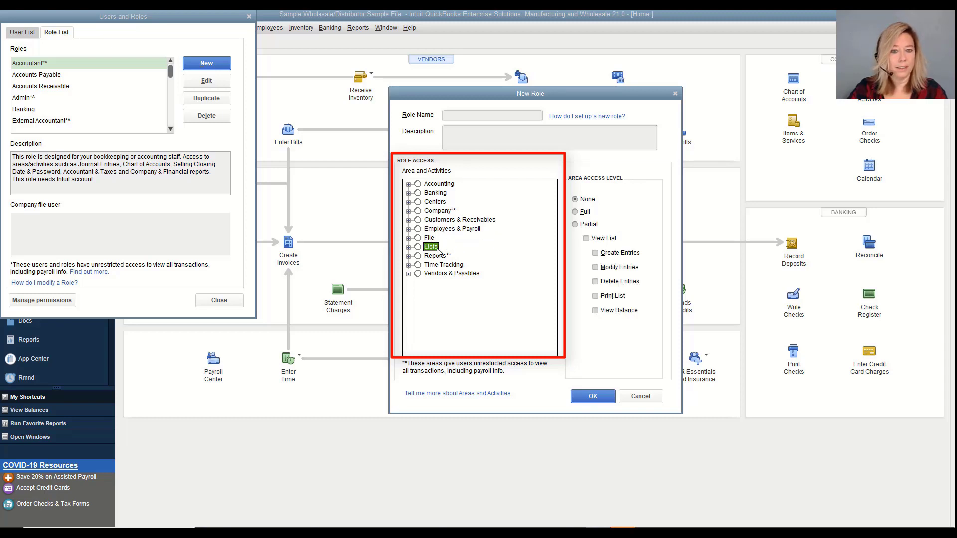
pyautogui.click(446, 257)
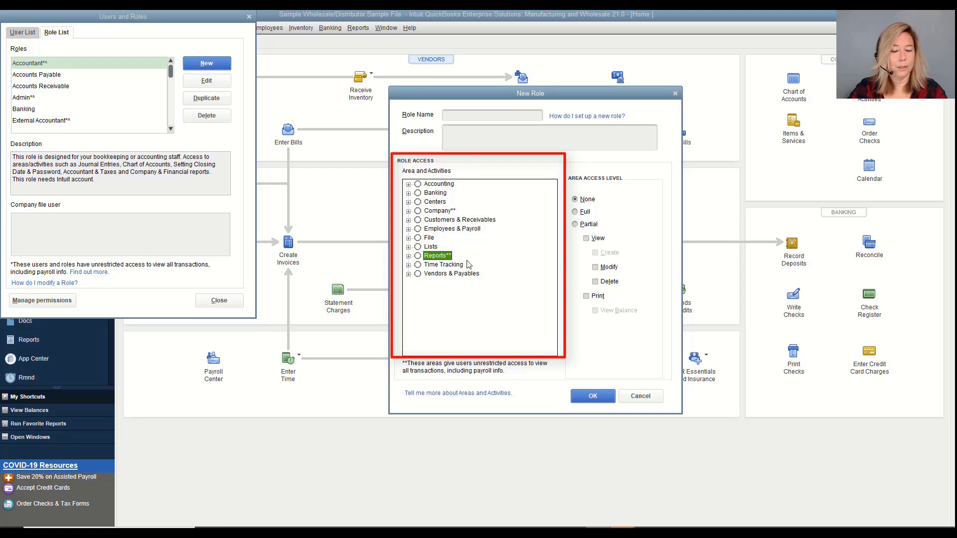
pyautogui.click(465, 265)
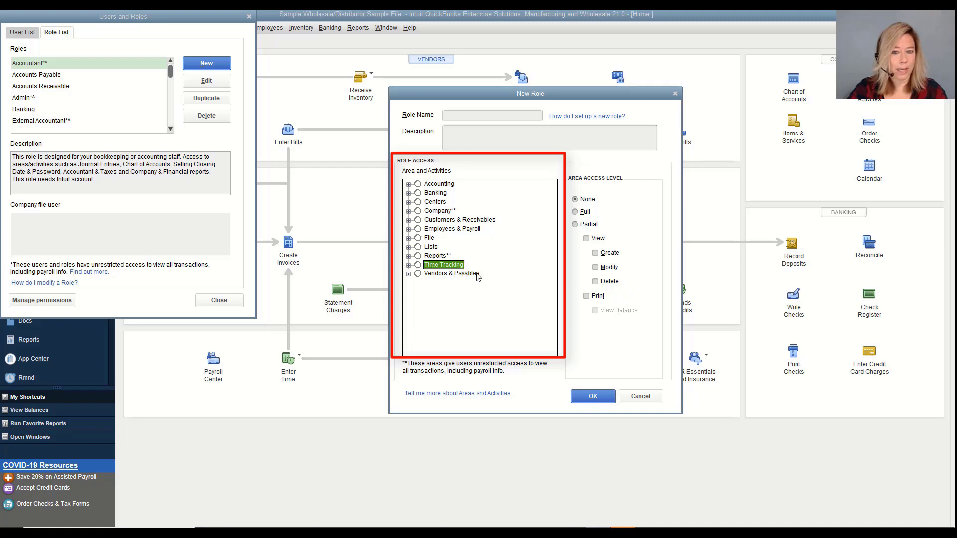
pyautogui.click(476, 274)
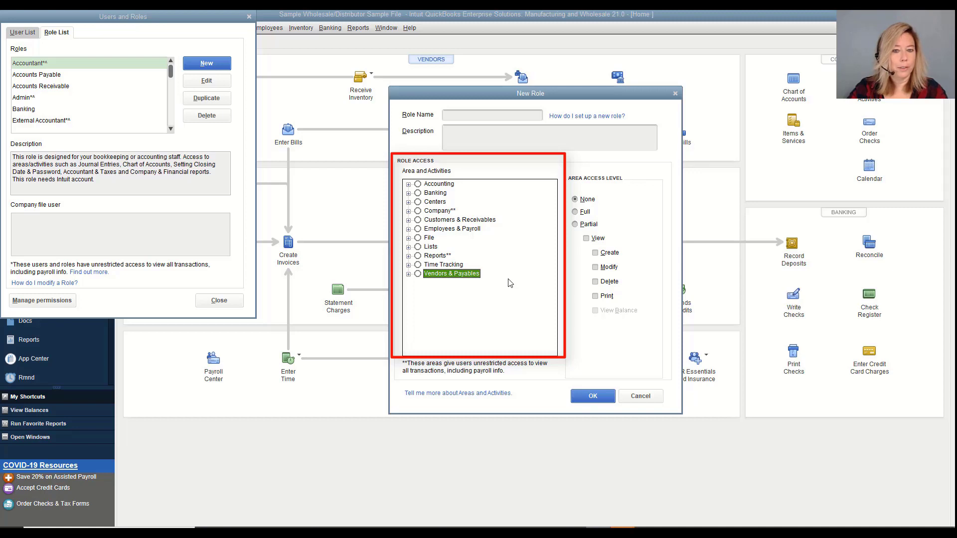
pyautogui.click(450, 211)
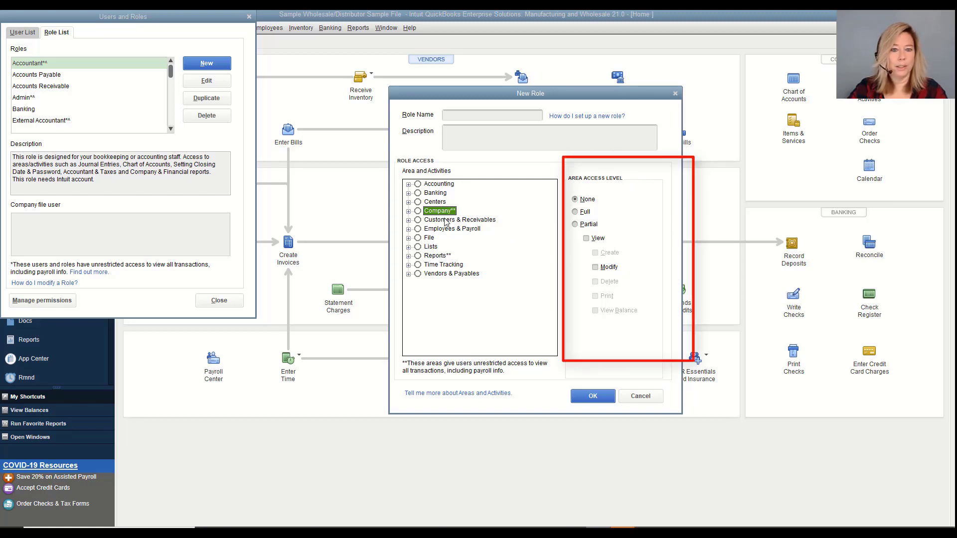
pyautogui.click(408, 194)
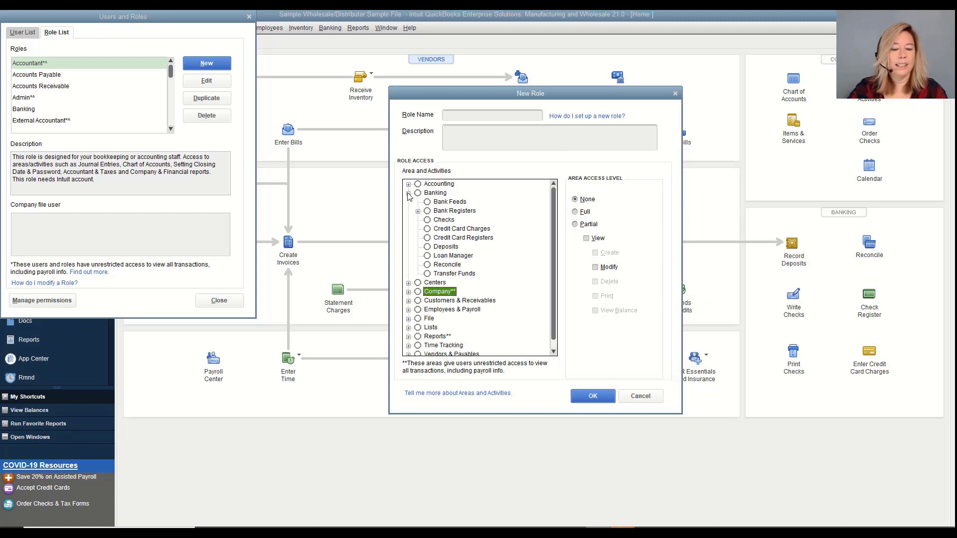
# Give the new role Full access to Bank Feeds
pyautogui.click(445, 202)
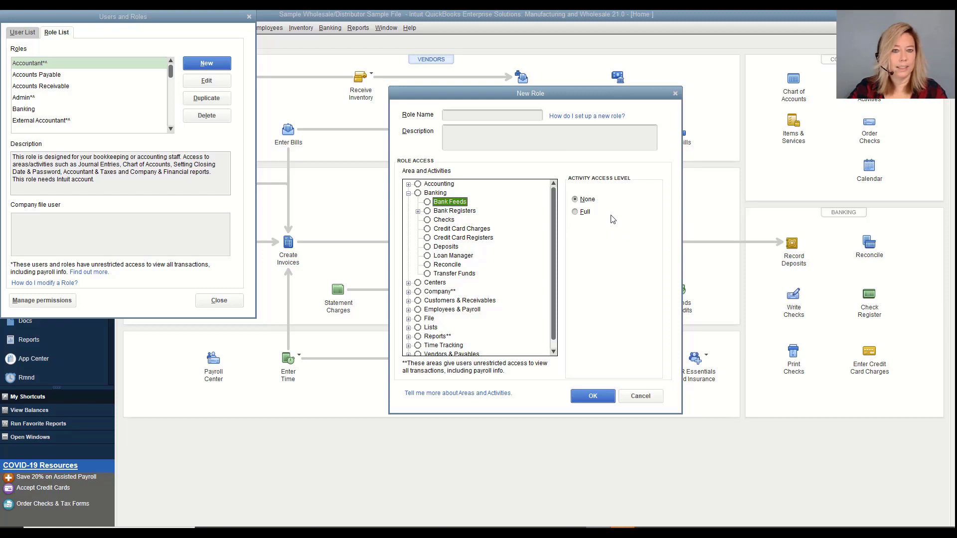
pyautogui.click(577, 215)
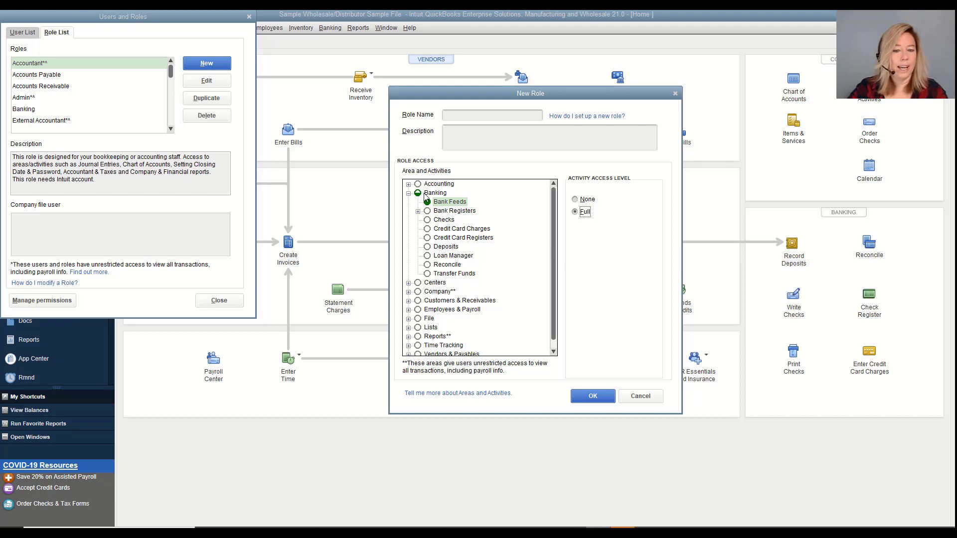
pyautogui.click(473, 213)
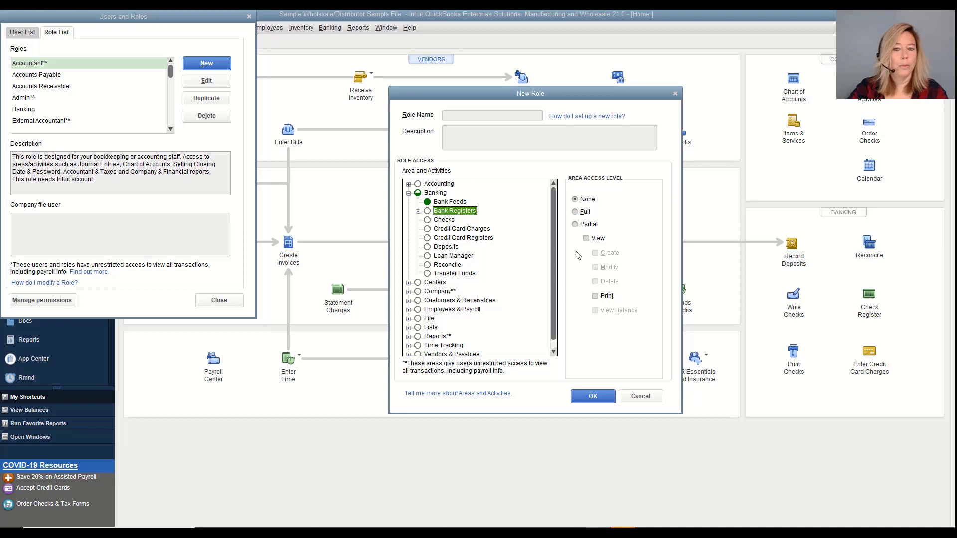
# Set Bank Registers to Partial access with View and Print rights
pyautogui.click(575, 224)
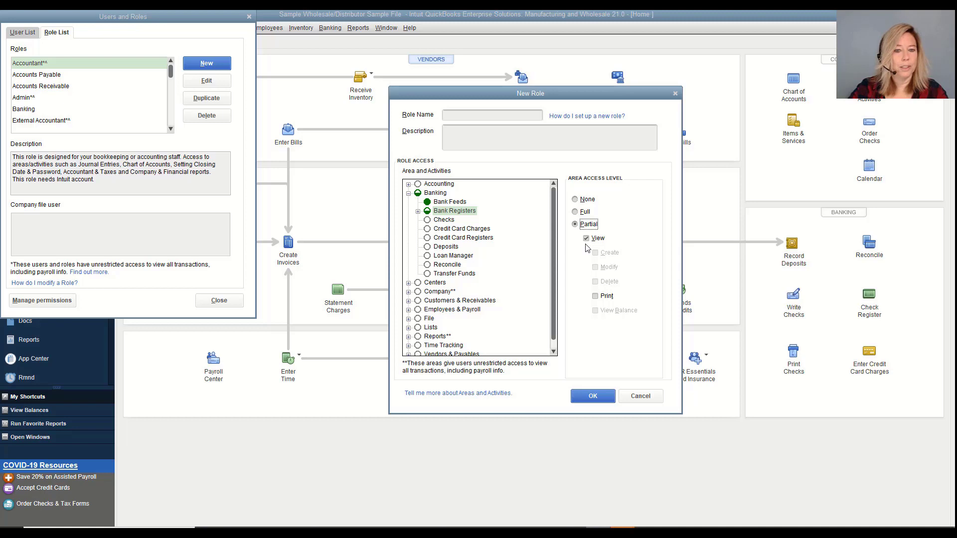
pyautogui.click(595, 297)
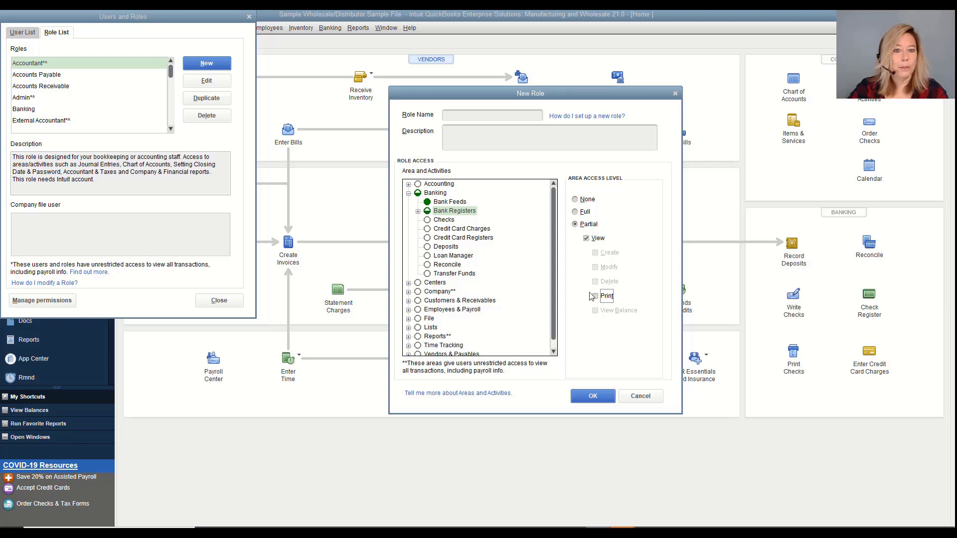
pyautogui.click(451, 222)
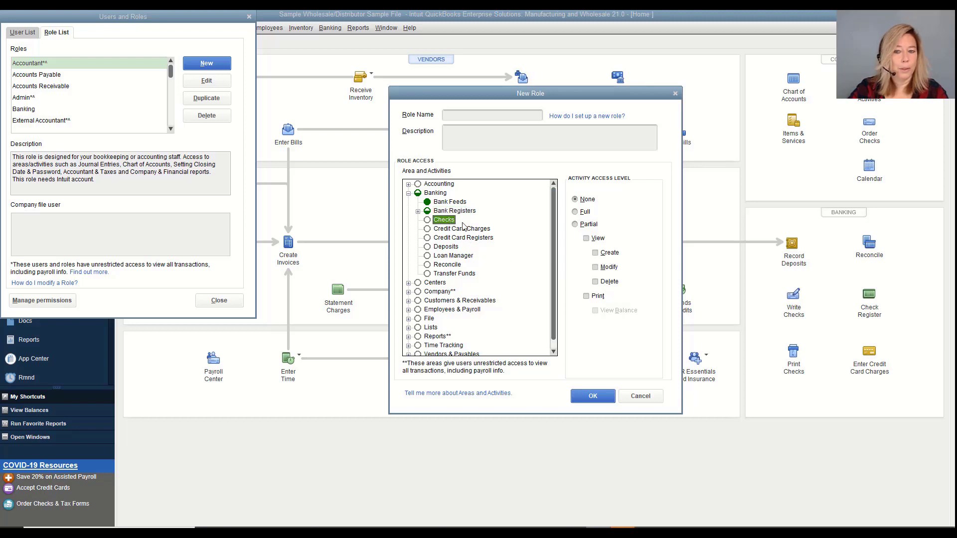
# Set Checks to Partial access with Create, Modify and Delete rights
pyautogui.click(575, 224)
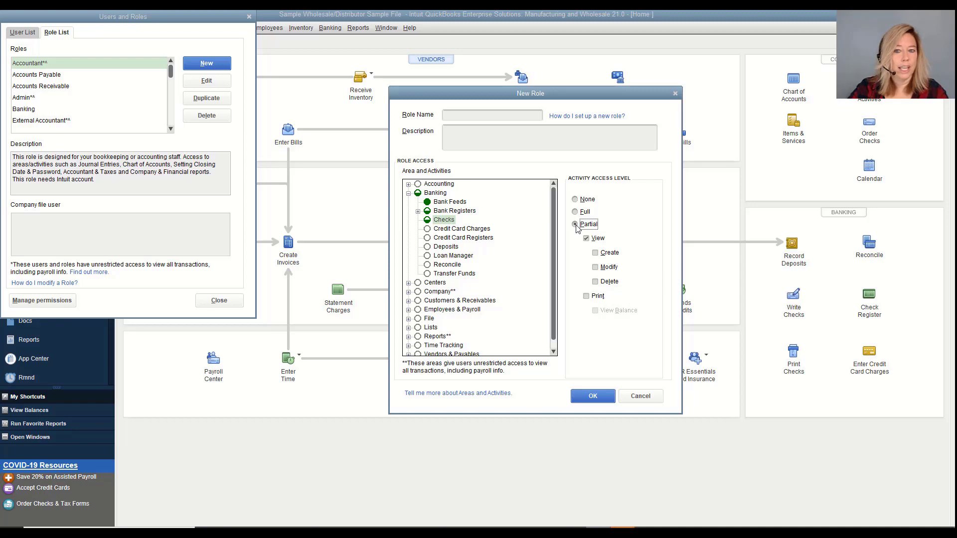
pyautogui.click(596, 253)
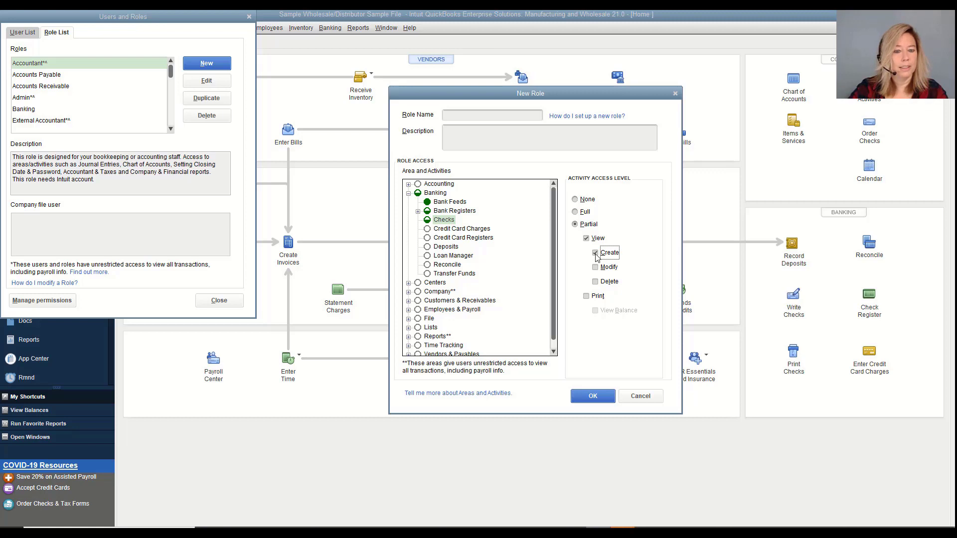
pyautogui.click(596, 268)
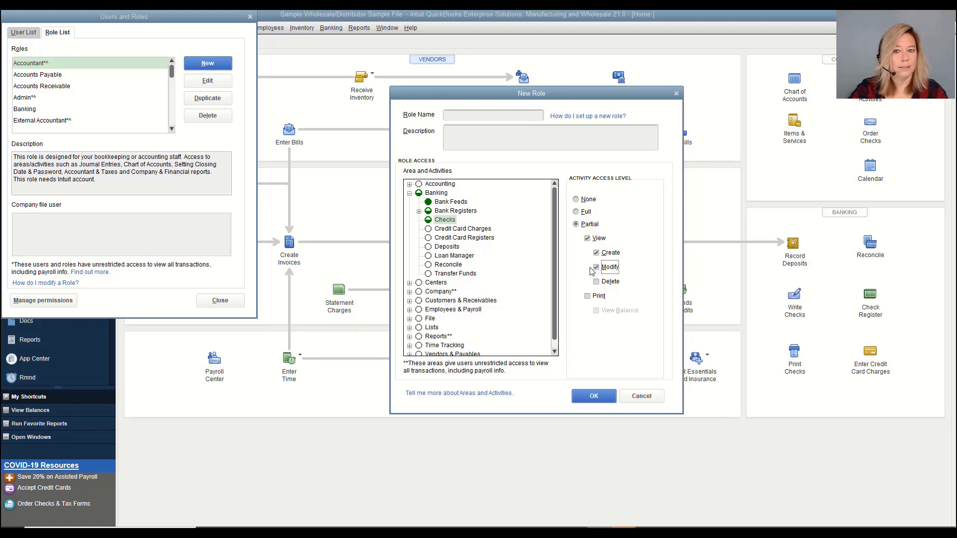
pyautogui.click(598, 284)
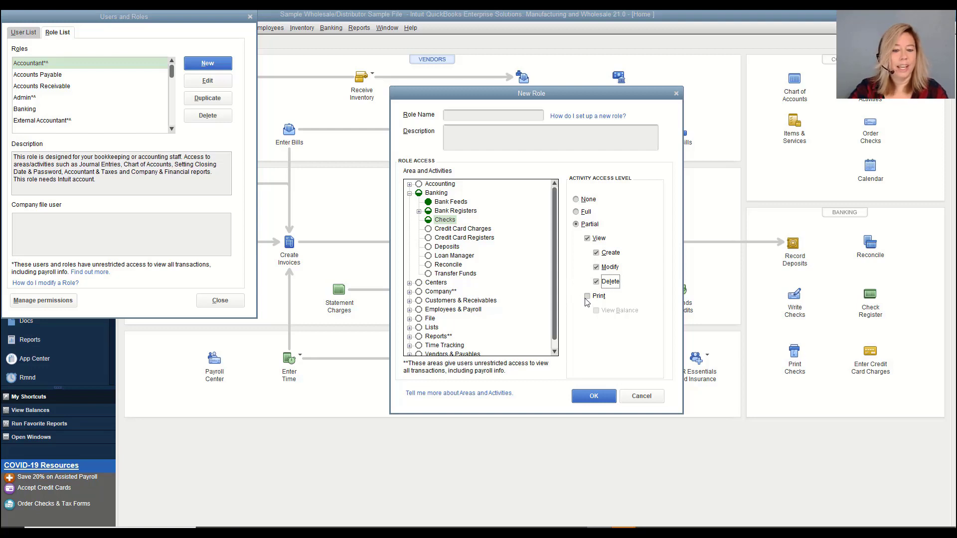
pyautogui.click(465, 229)
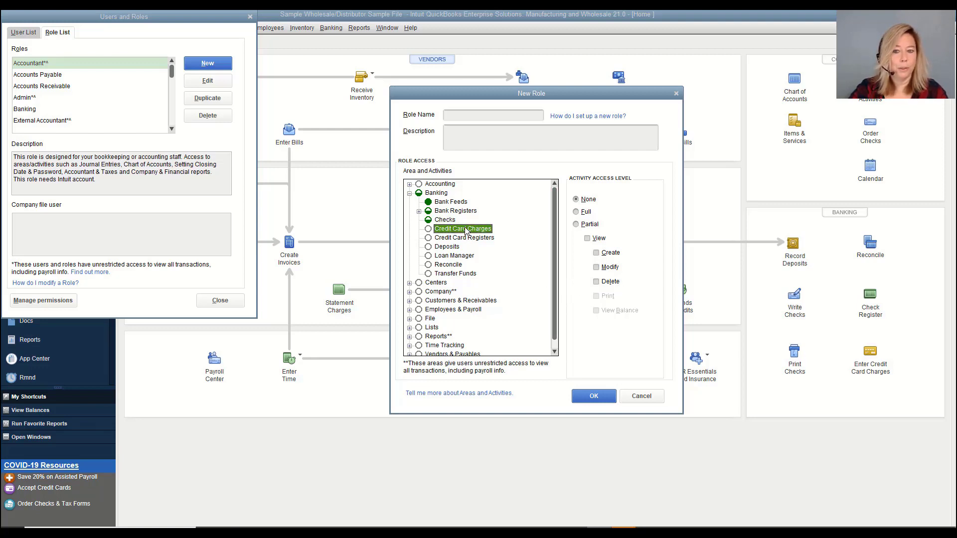
pyautogui.click(463, 238)
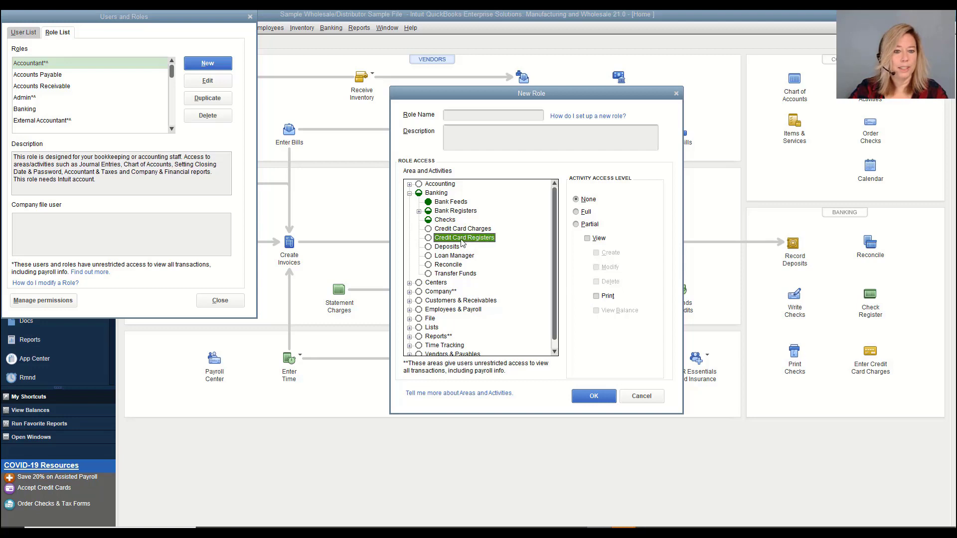
pyautogui.click(457, 248)
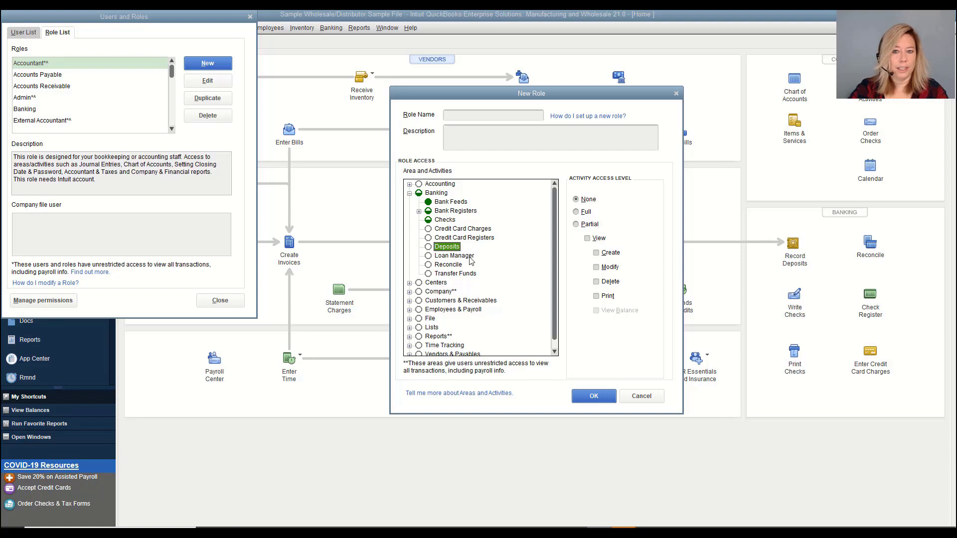
pyautogui.click(471, 257)
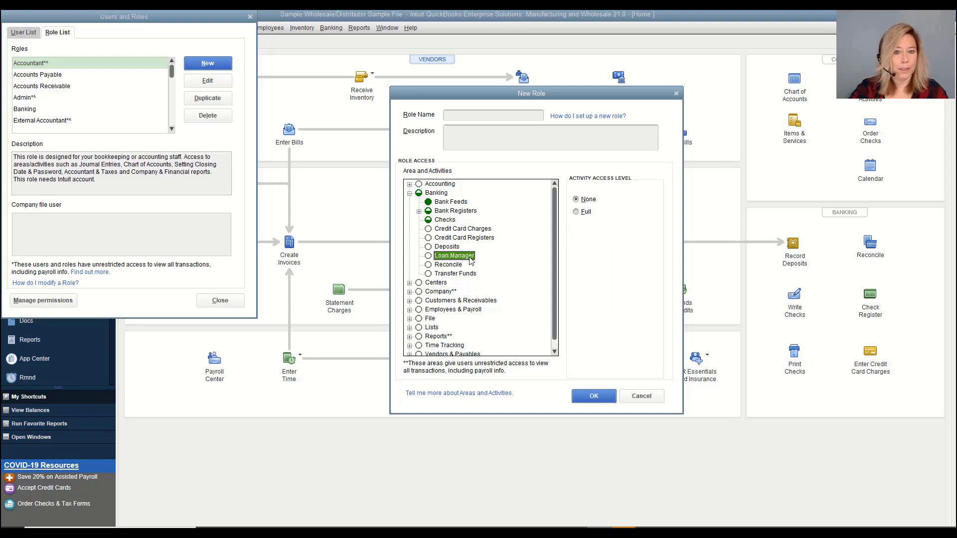
pyautogui.click(438, 337)
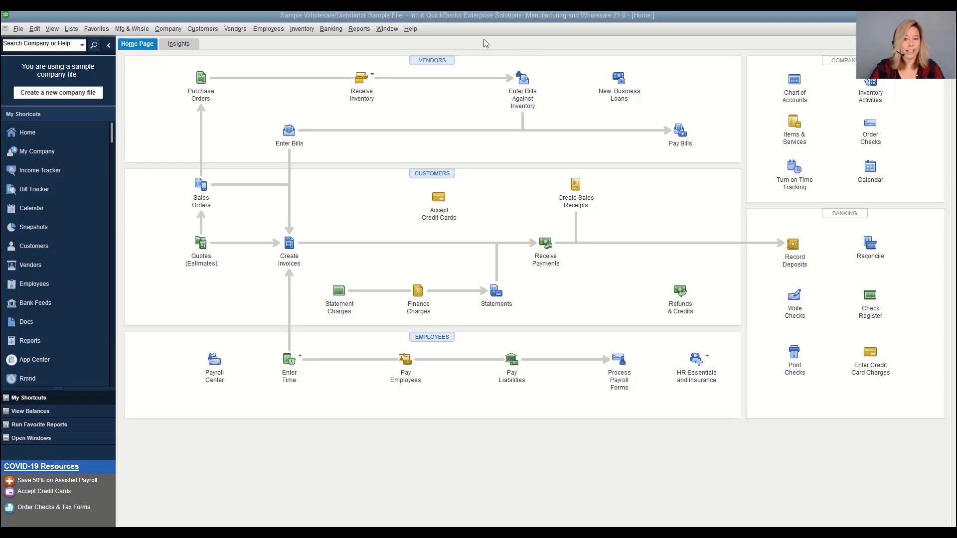
# Reopen Company > Users > Set Up Users and Roles on the Role List showing Accountant
pyautogui.click(171, 30)
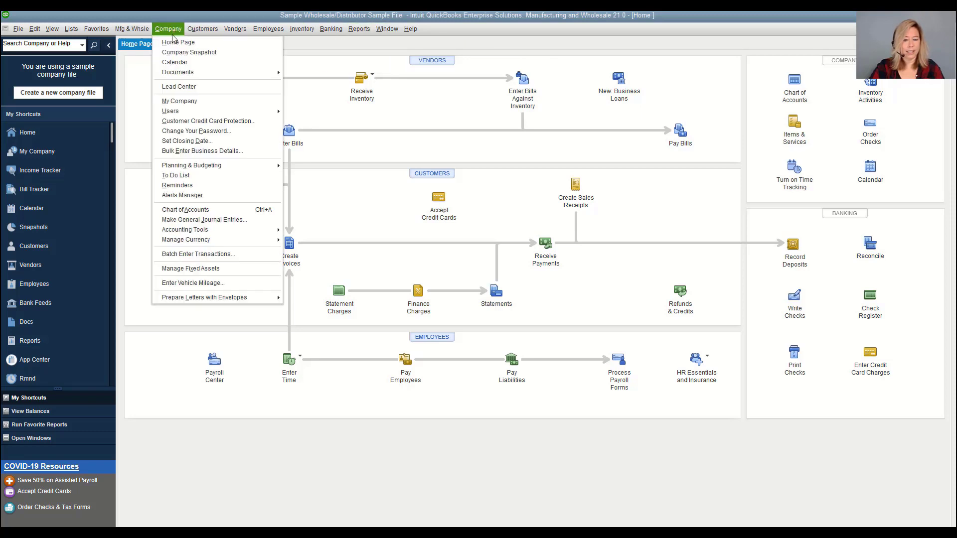
pyautogui.moveTo(191, 111)
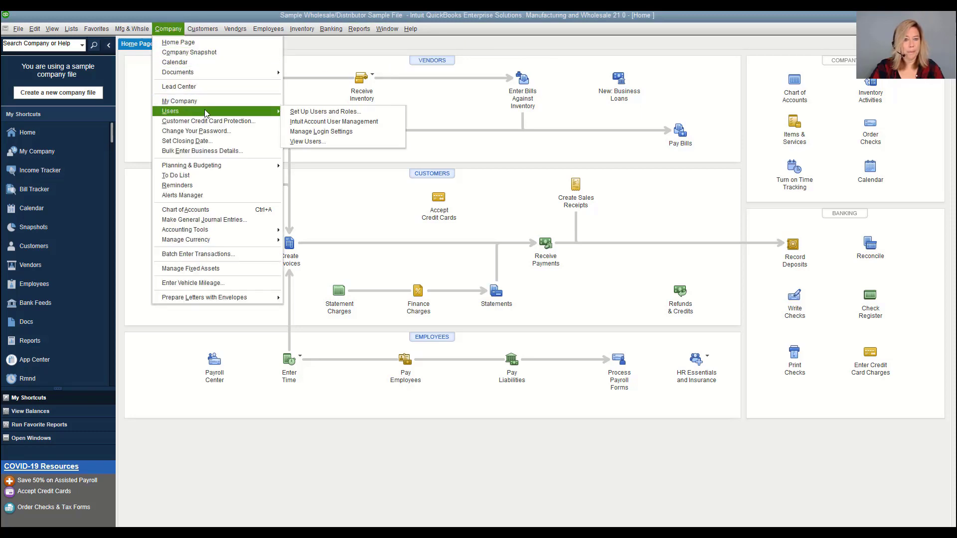
pyautogui.click(300, 112)
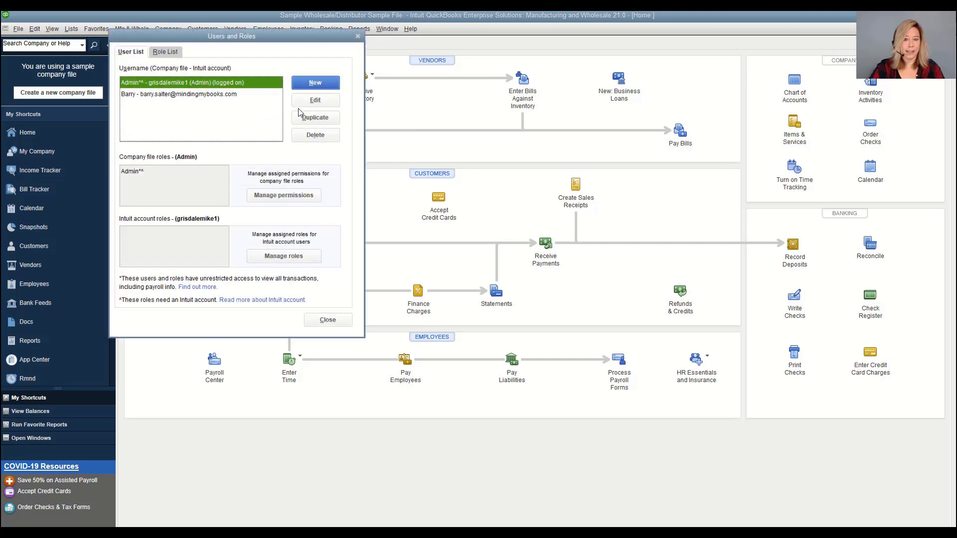
pyautogui.click(165, 52)
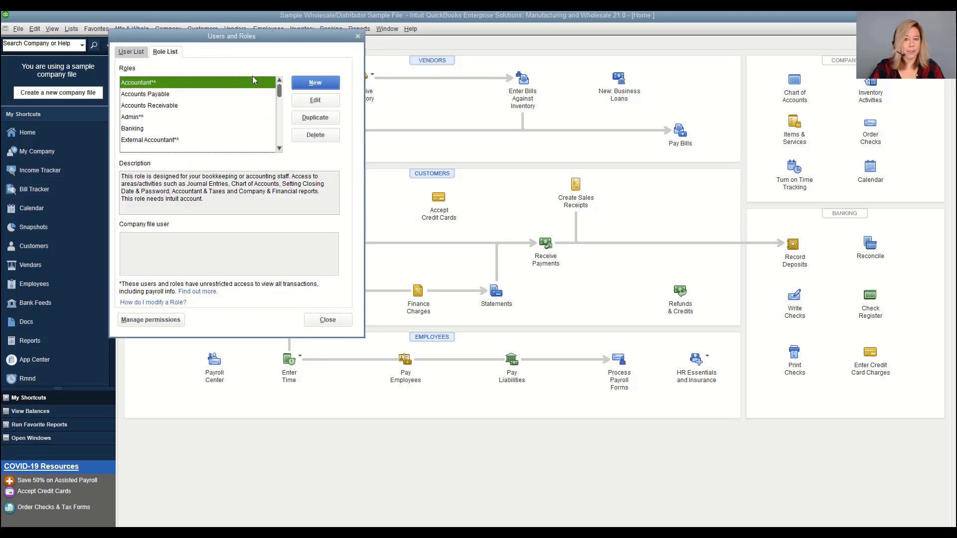
# Read the Accounts Payable, Accounts Receivable, Admin, Banking, External Accountant and Finance role descriptions
pyautogui.click(279, 149)
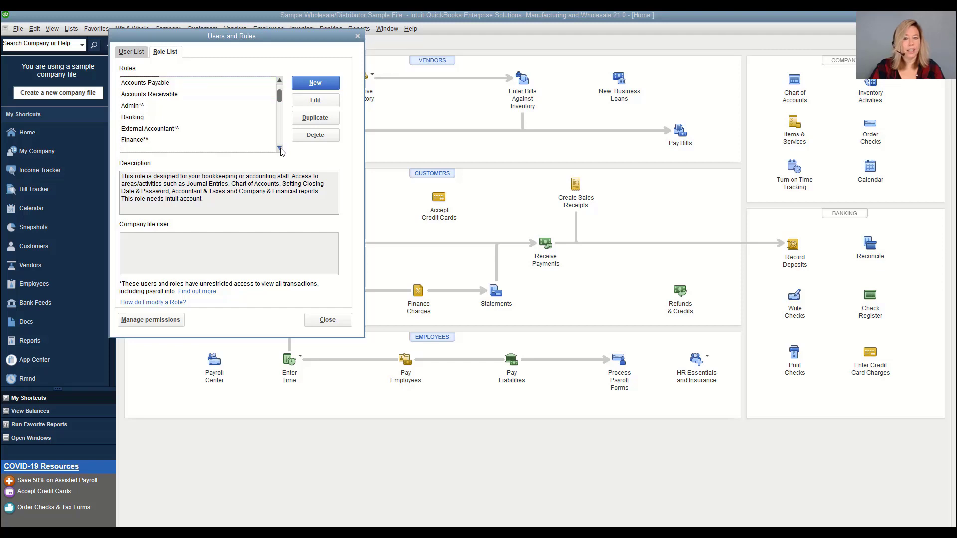
pyautogui.click(177, 88)
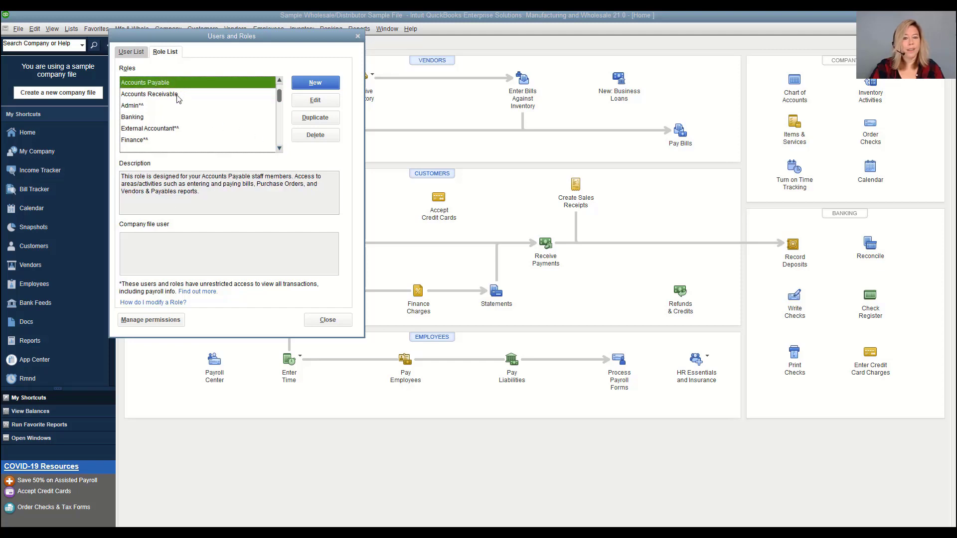
pyautogui.click(178, 95)
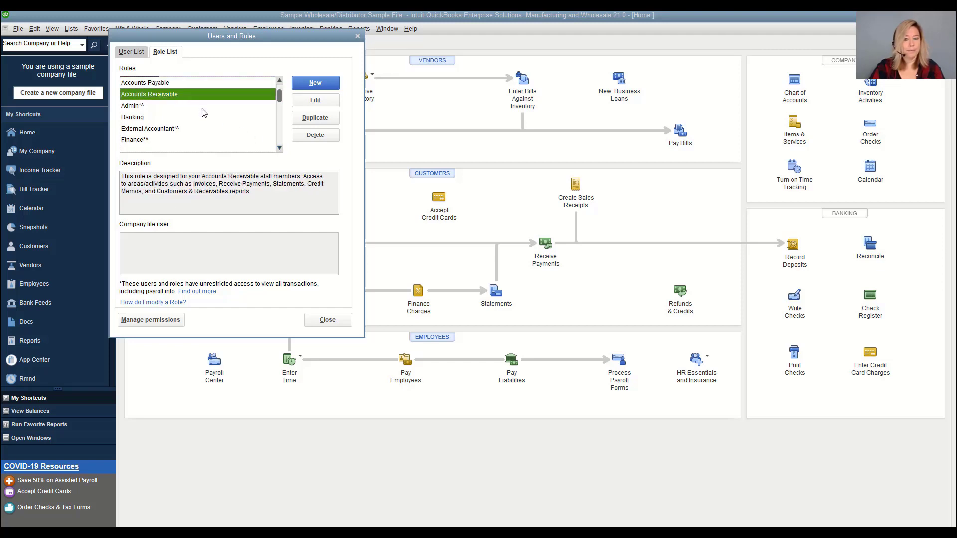
pyautogui.click(234, 106)
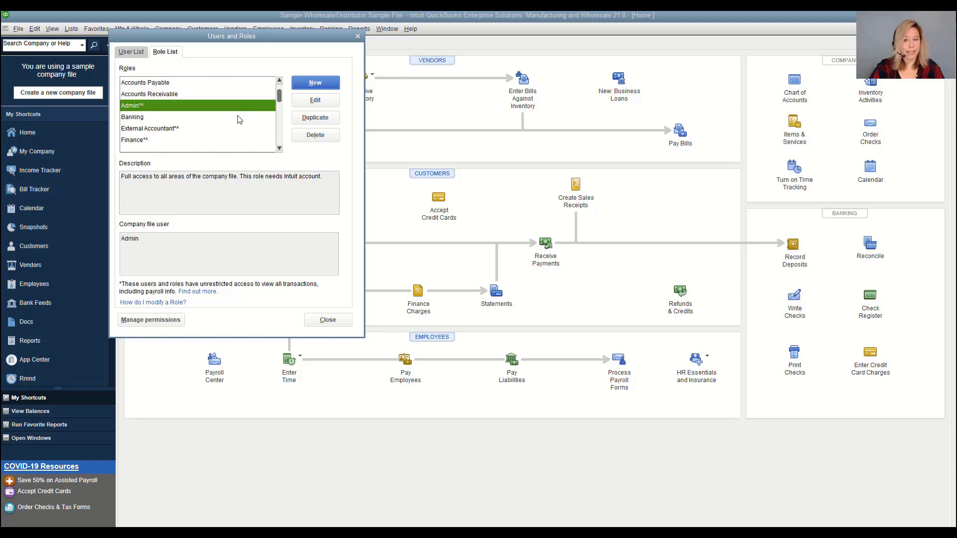
pyautogui.click(240, 117)
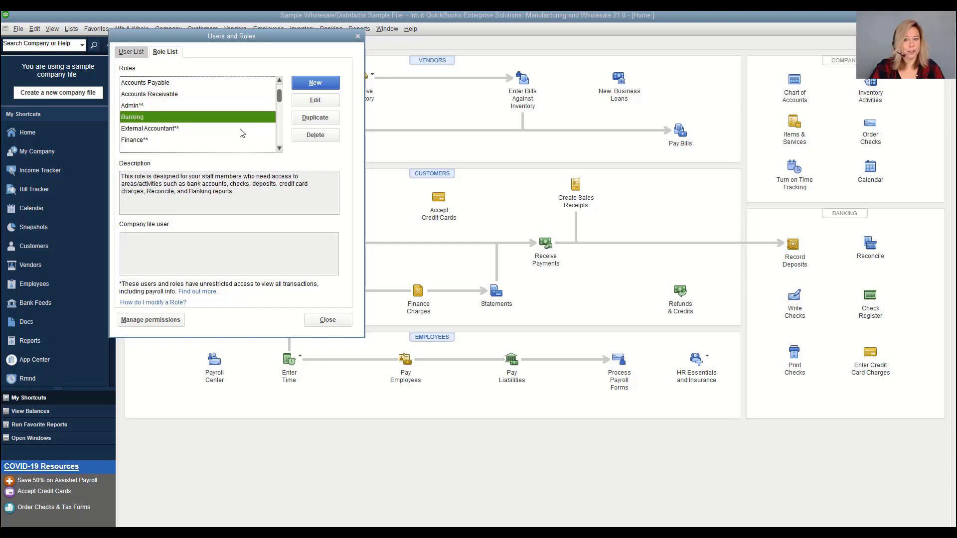
pyautogui.click(241, 130)
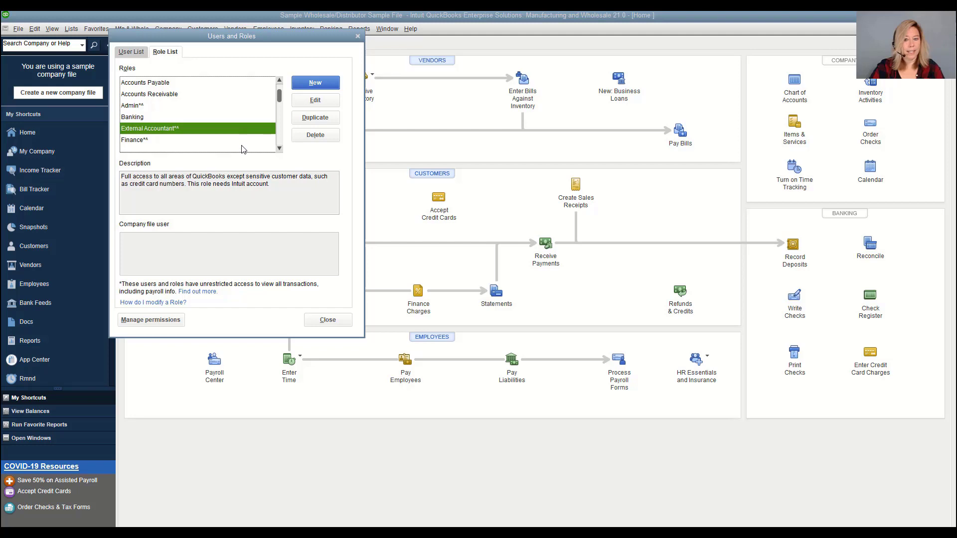
pyautogui.click(244, 144)
pyautogui.click(280, 149)
pyautogui.click(280, 149)
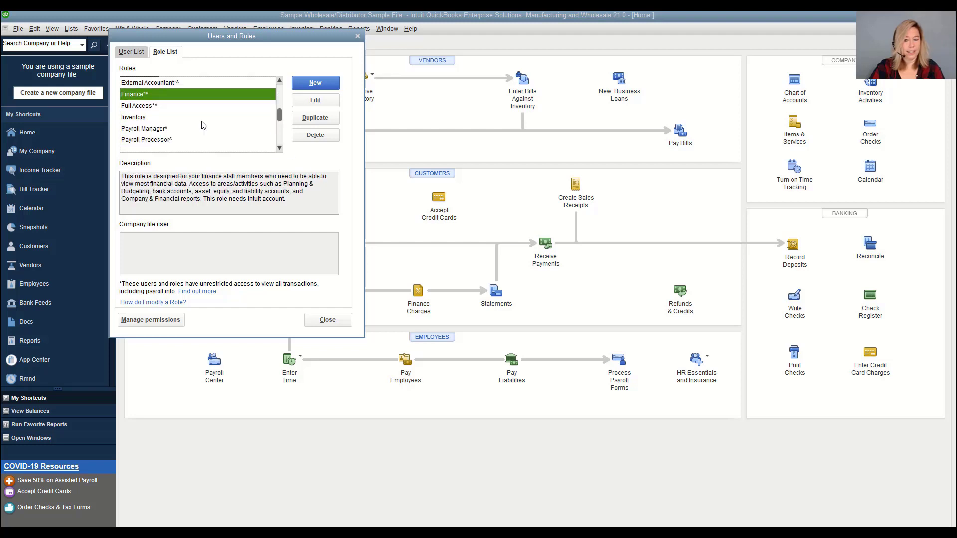
pyautogui.click(195, 106)
# Read the Inventory, Payroll Processor, Purchasing, Time Tracking and View-Only role descriptions
pyautogui.click(203, 120)
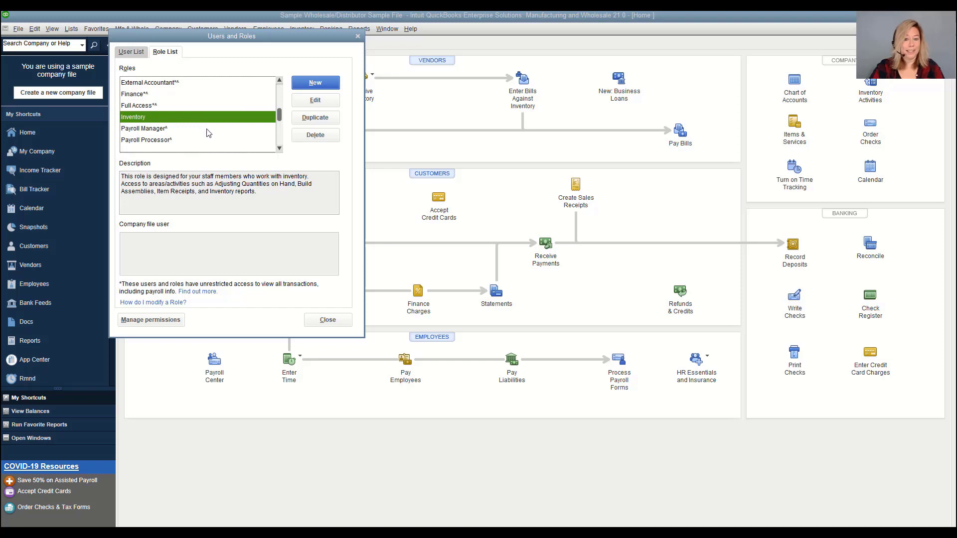
pyautogui.click(209, 139)
pyautogui.click(279, 148)
pyautogui.click(210, 139)
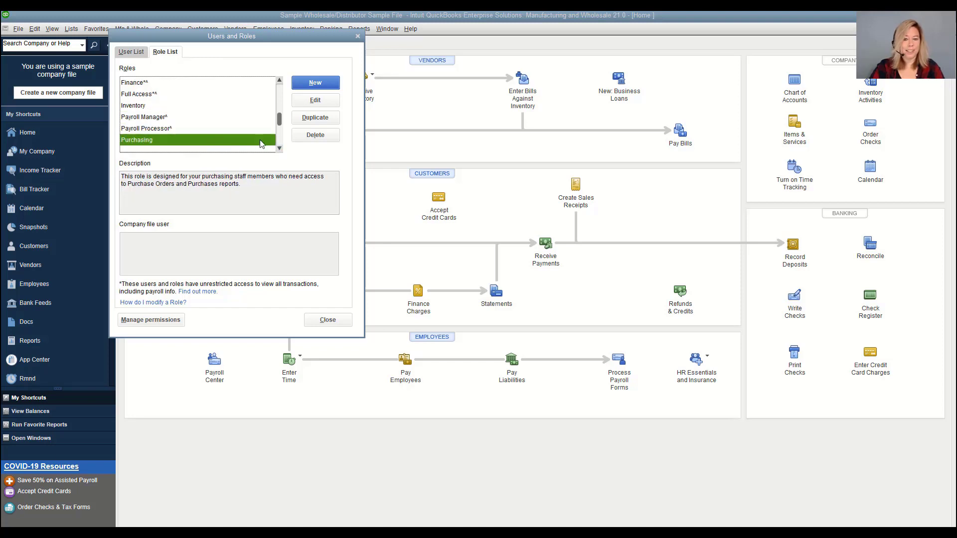
pyautogui.click(280, 149)
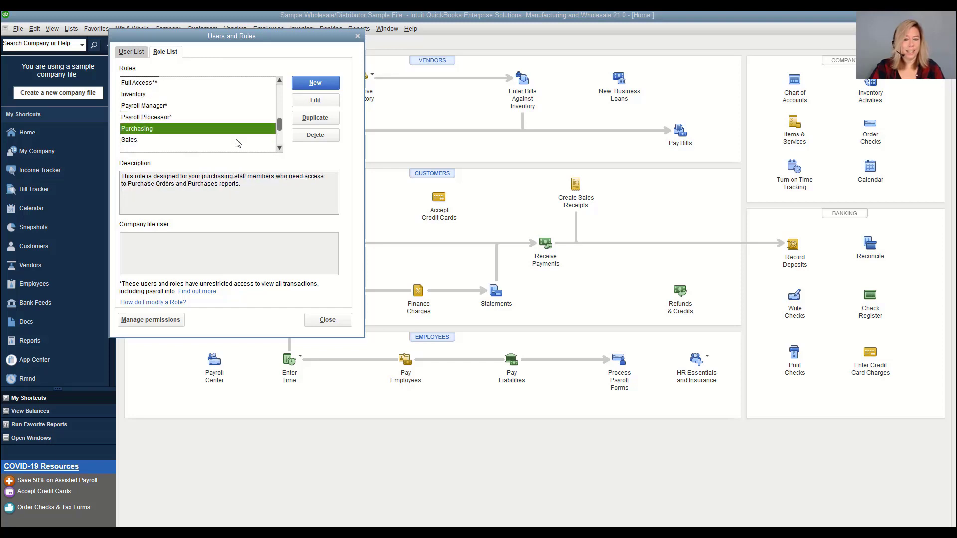
pyautogui.click(280, 149)
pyautogui.click(279, 149)
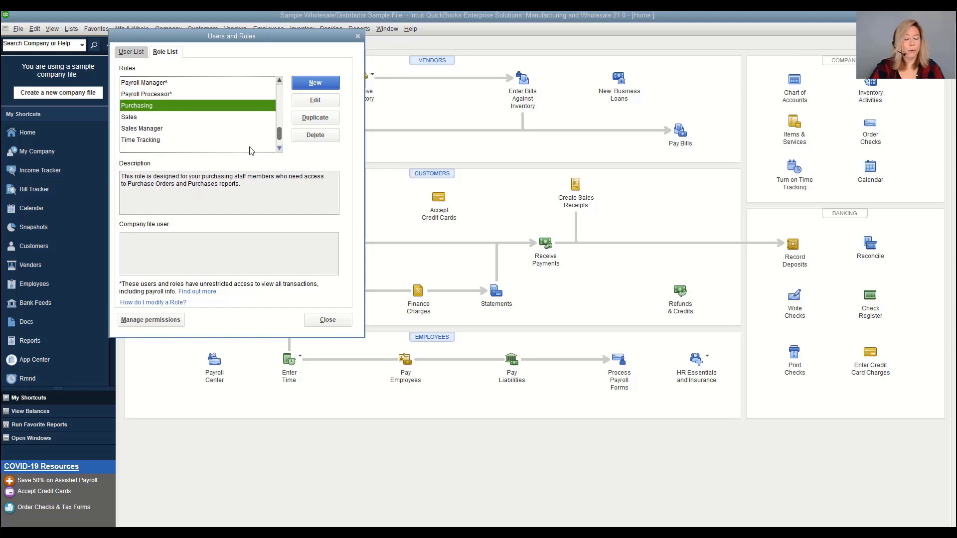
pyautogui.click(175, 140)
pyautogui.click(279, 148)
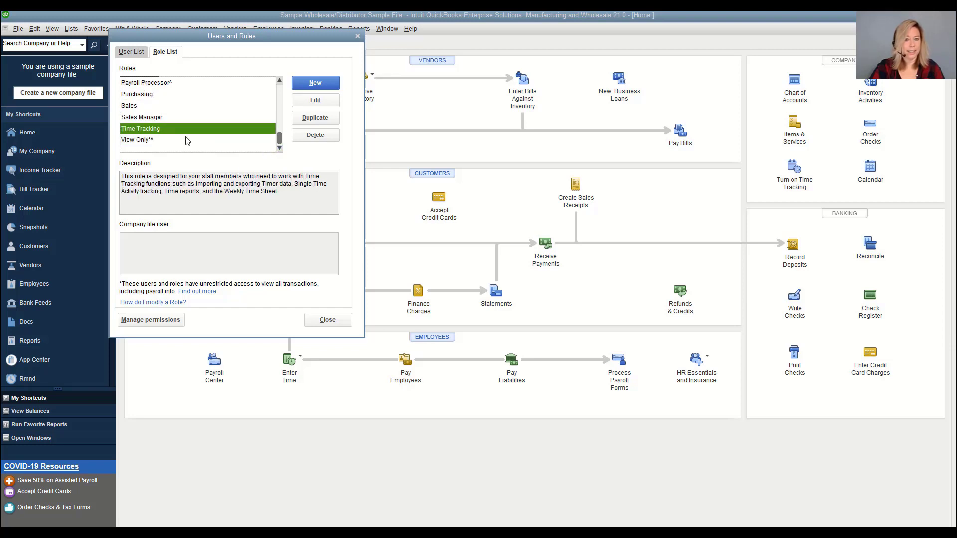
pyautogui.click(170, 143)
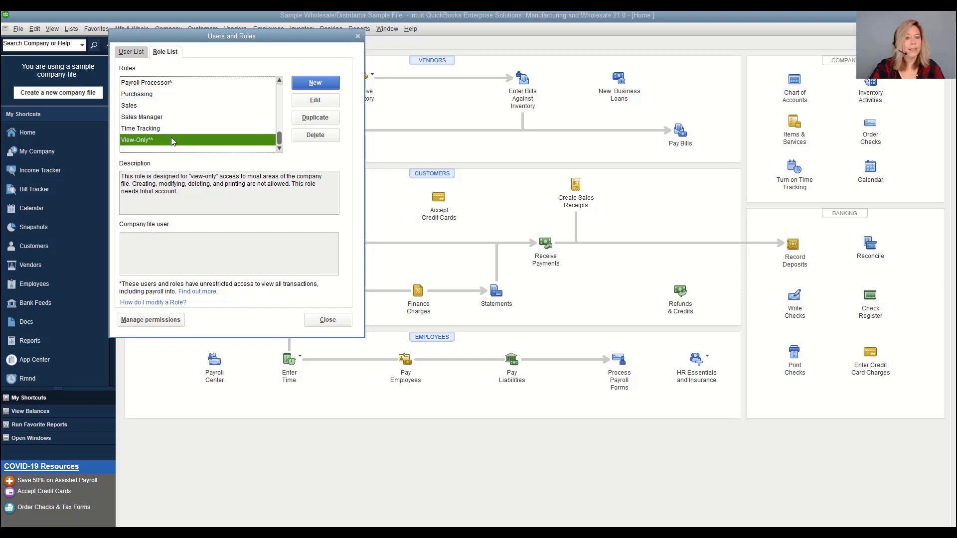
# Go back up the role list and select the Inventory role again
pyautogui.click(280, 93)
pyautogui.click(281, 93)
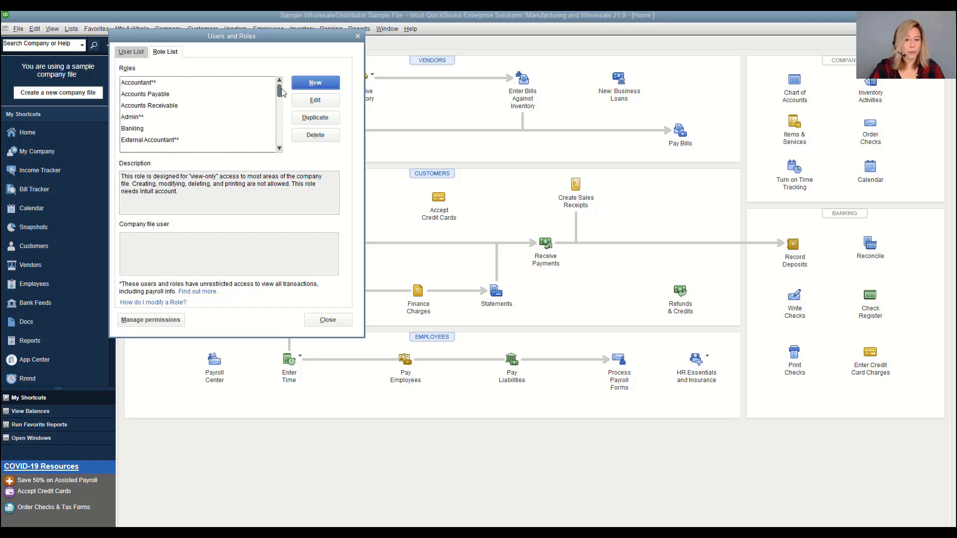
pyautogui.scroll(-1, 159, 117)
pyautogui.scroll(-1, 158, 117)
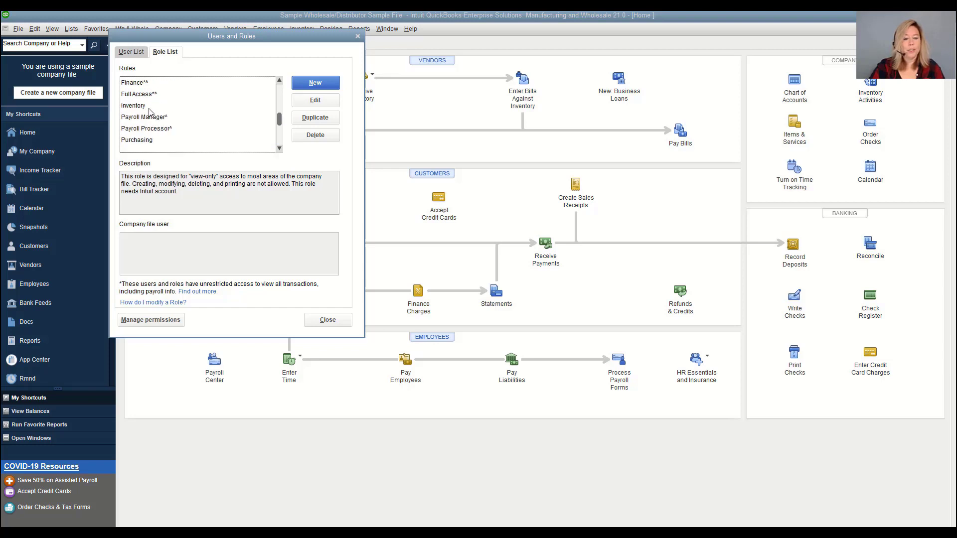
pyautogui.click(150, 106)
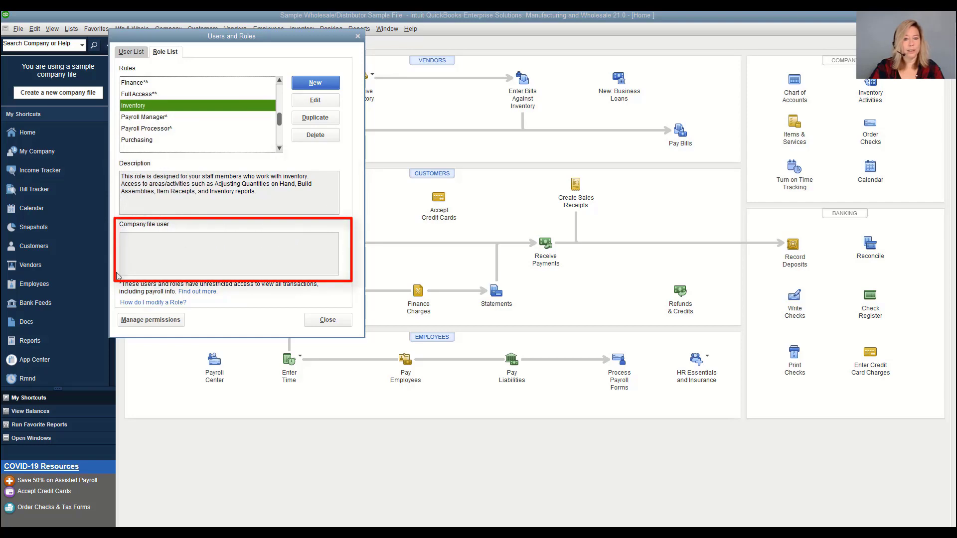
# Open the Inventory role for editing and review its Accounting and Banking activities
pyautogui.click(316, 101)
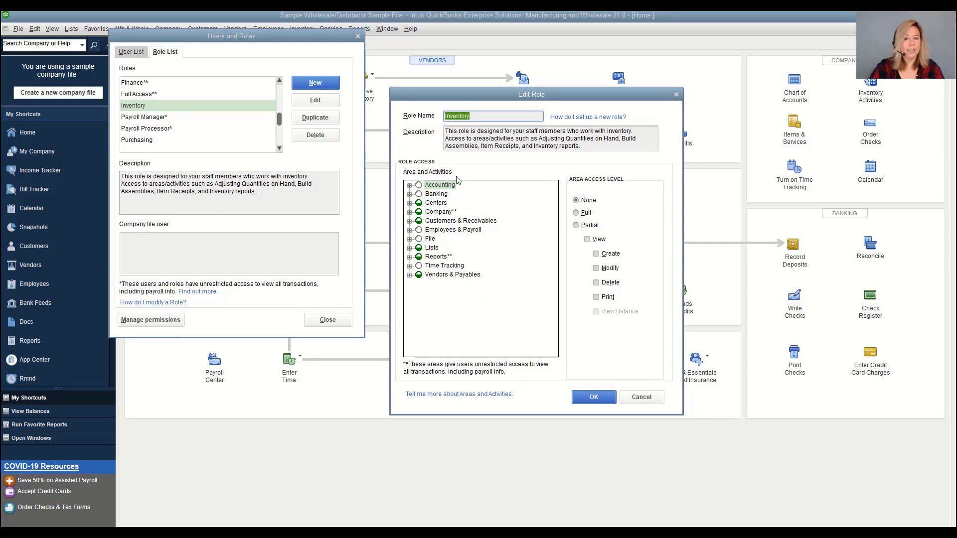
pyautogui.click(409, 185)
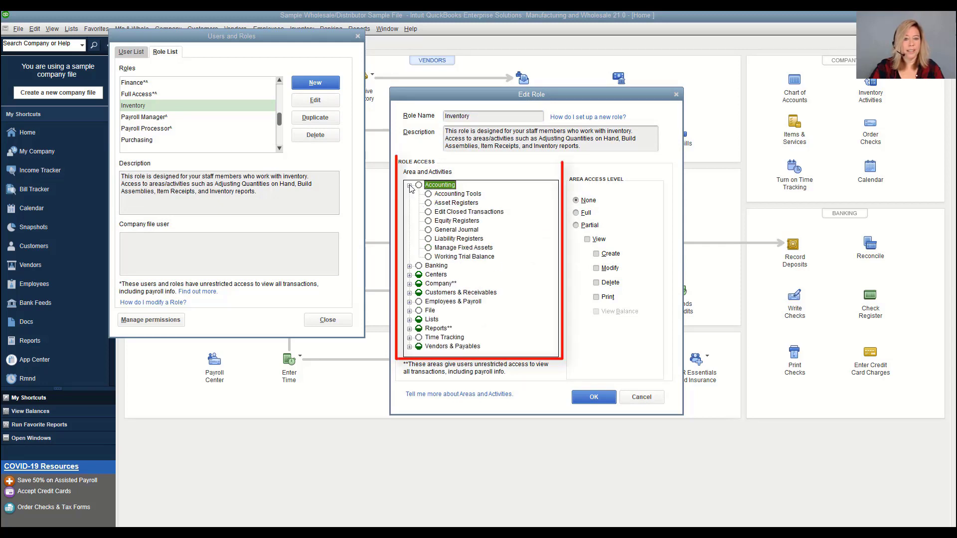
pyautogui.click(409, 185)
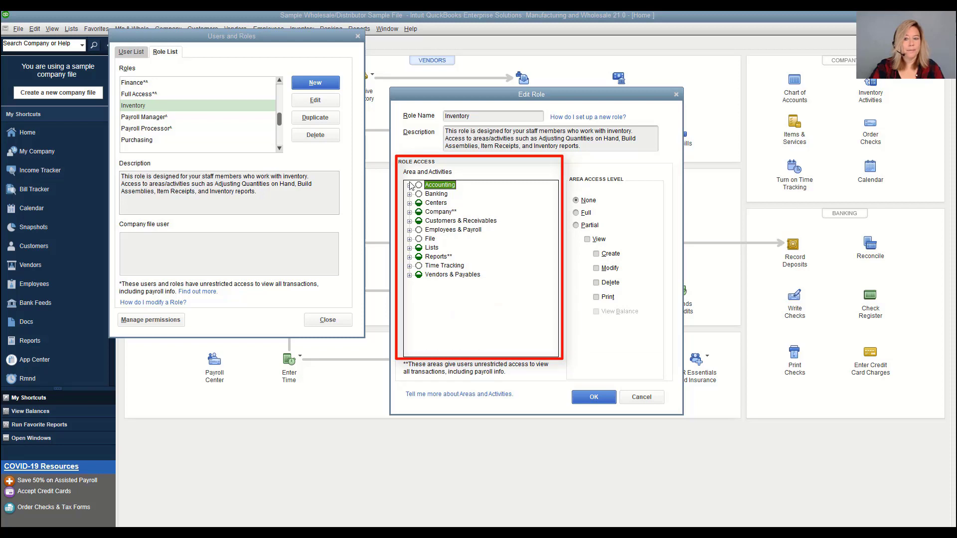
pyautogui.click(409, 186)
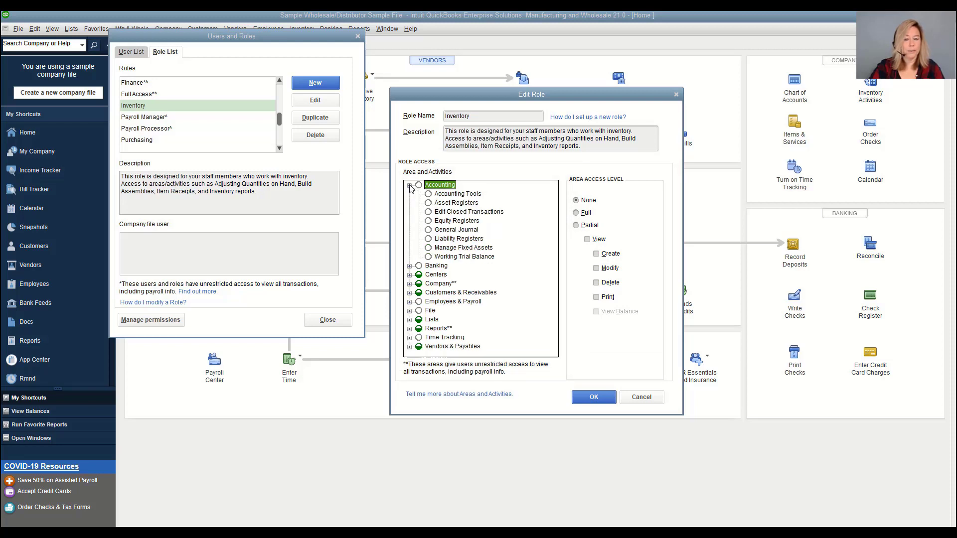
pyautogui.click(410, 186)
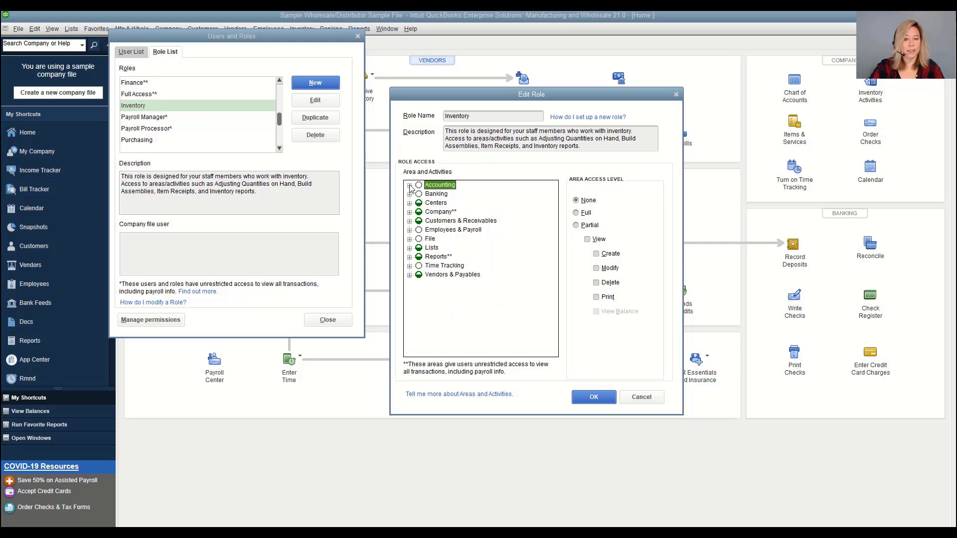
pyautogui.click(409, 194)
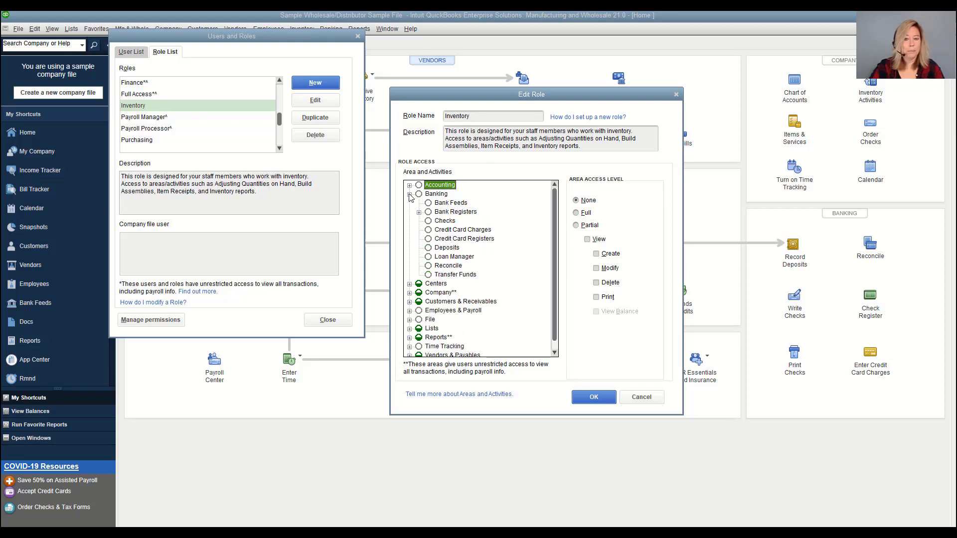
pyautogui.click(410, 195)
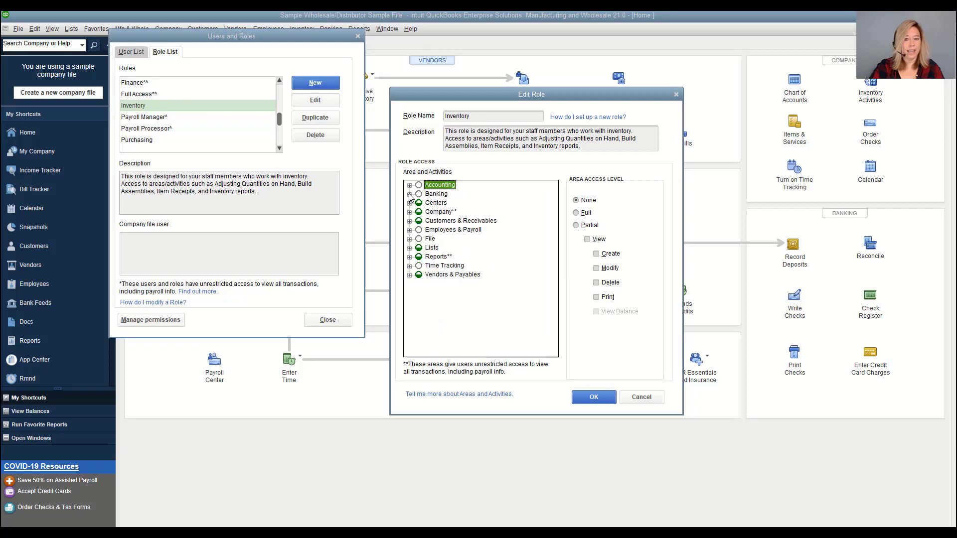
# Expand Centers and check the Customer, Employee and Vendor Center access levels
pyautogui.click(409, 204)
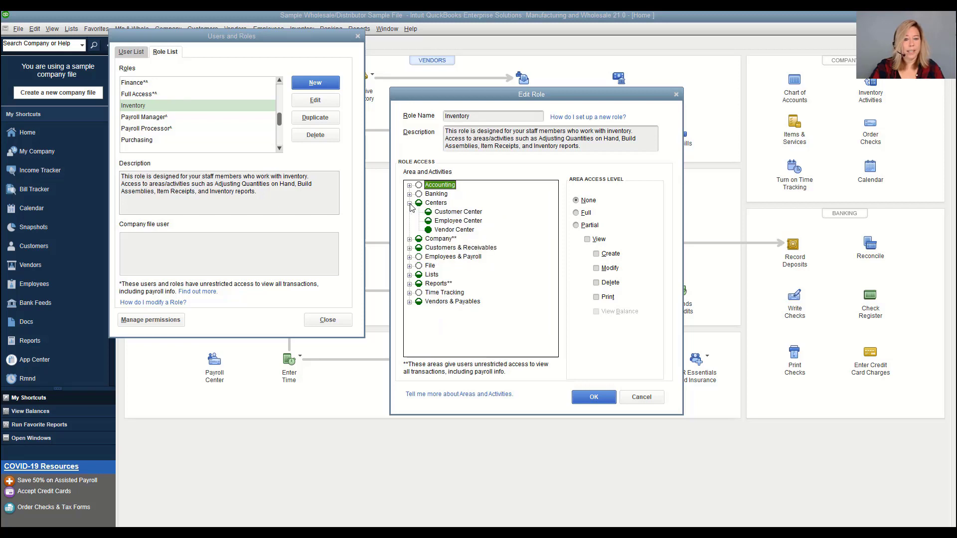
pyautogui.click(443, 213)
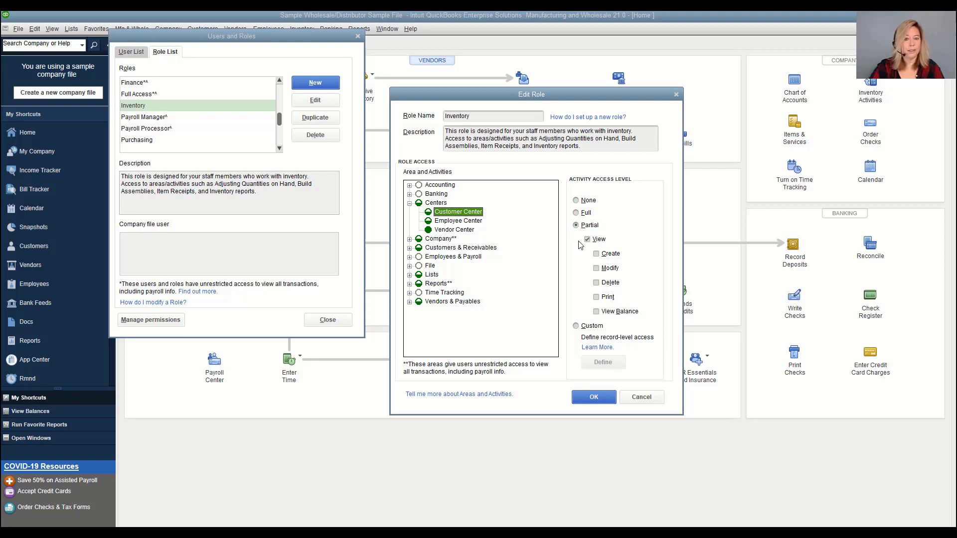
pyautogui.click(476, 222)
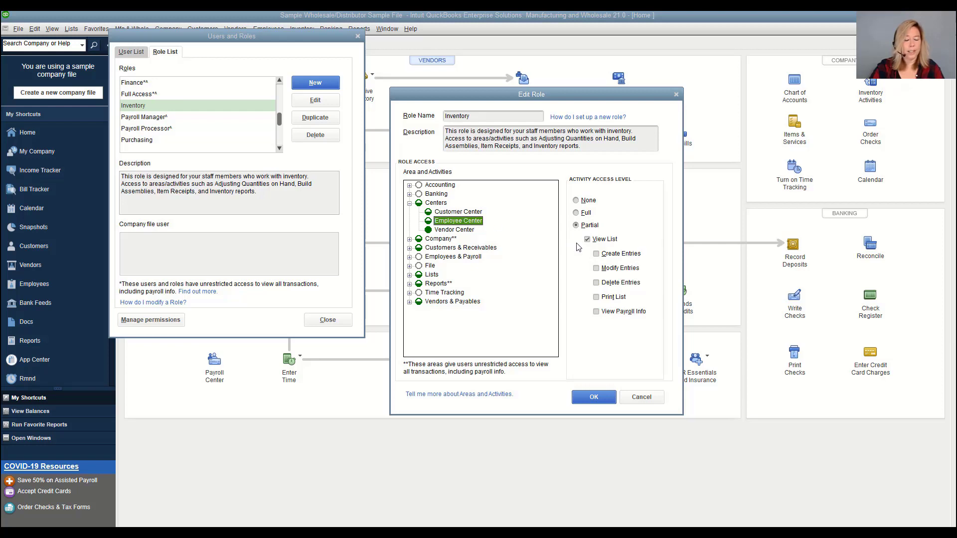
pyautogui.click(469, 231)
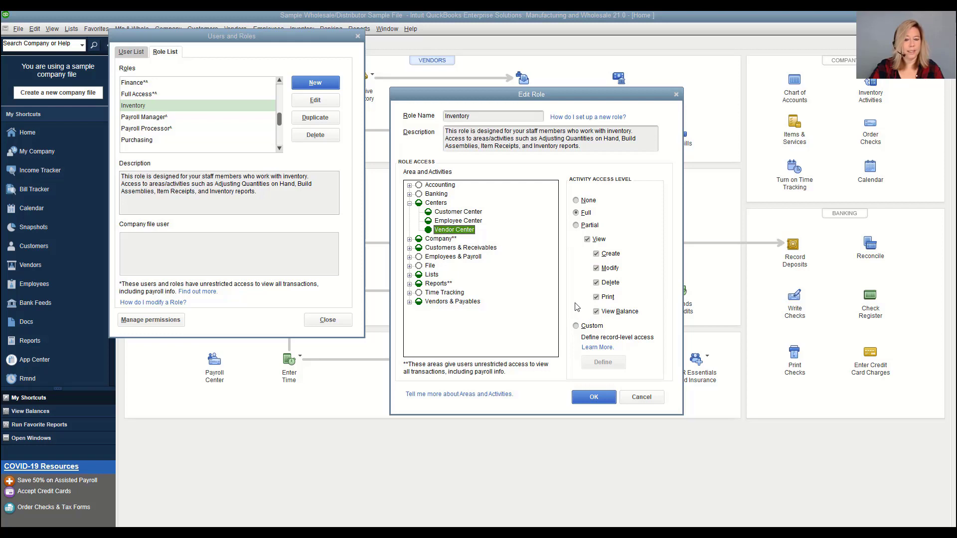
# Review the Company area and Vendor Center full access, then save the Inventory role
pyautogui.click(410, 203)
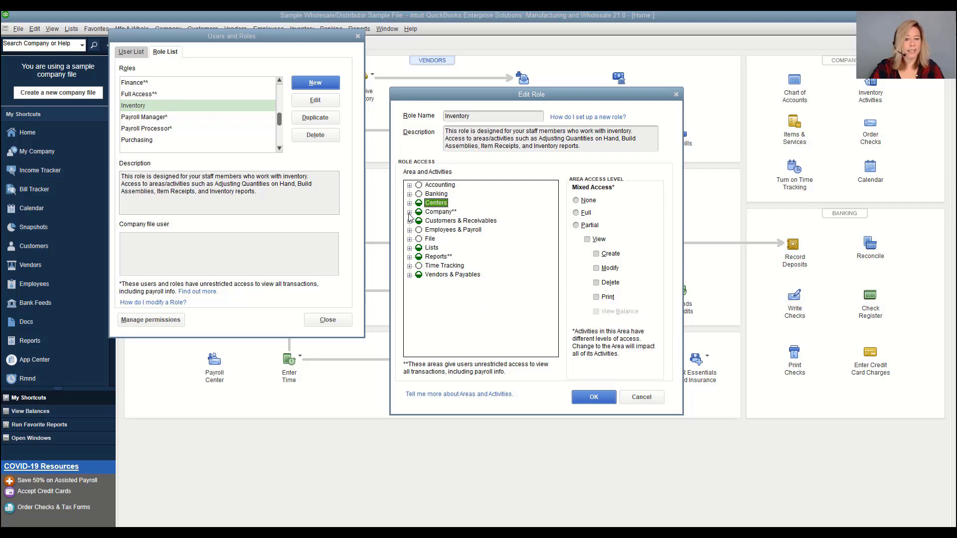
pyautogui.click(410, 212)
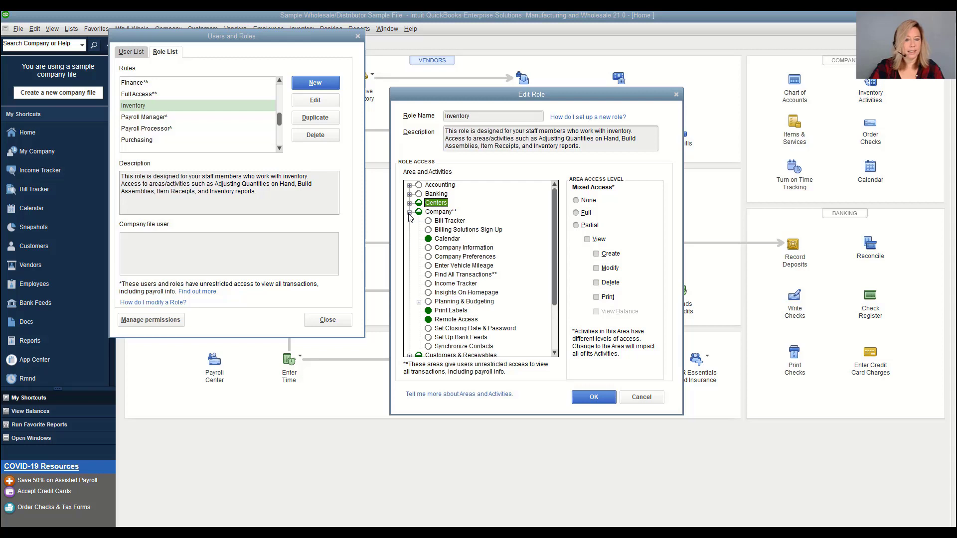
pyautogui.click(410, 213)
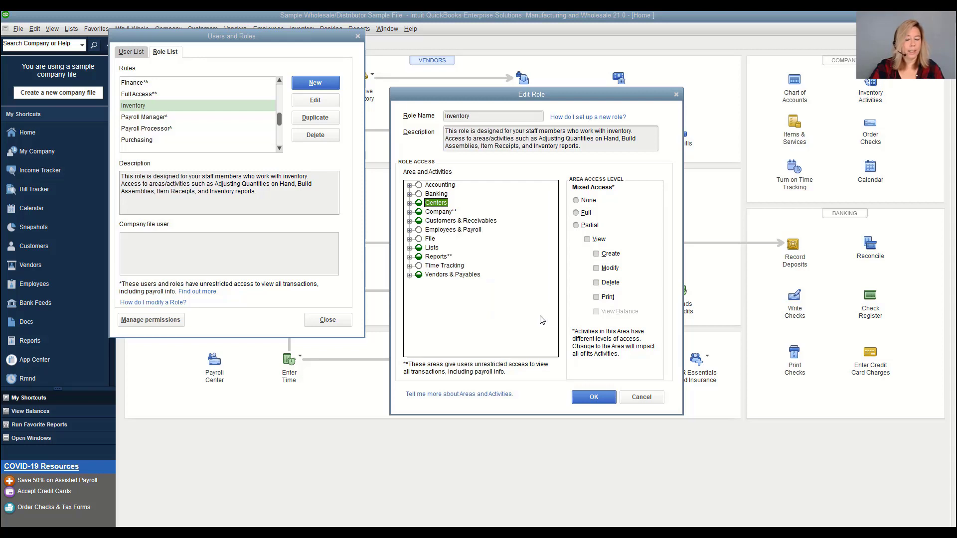
pyautogui.click(410, 203)
pyautogui.click(444, 230)
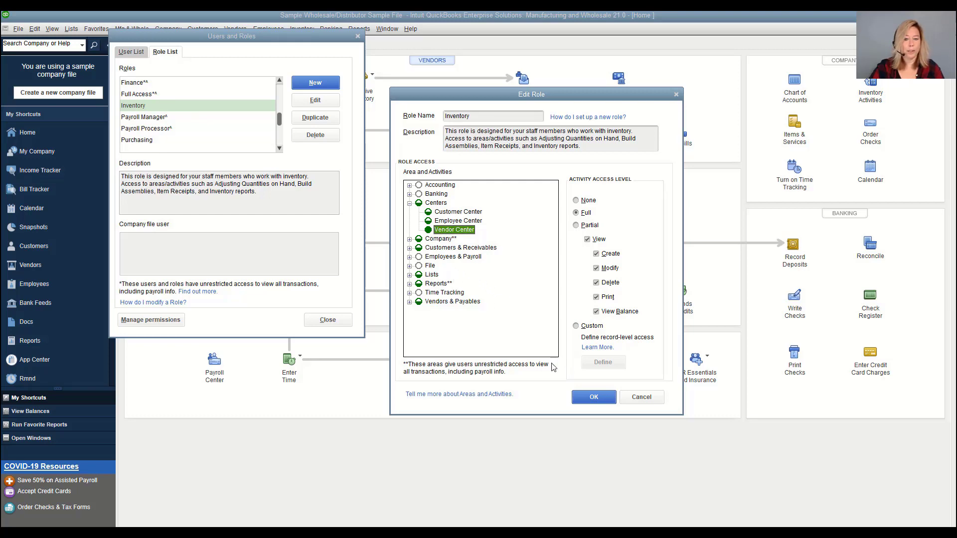
pyautogui.click(579, 402)
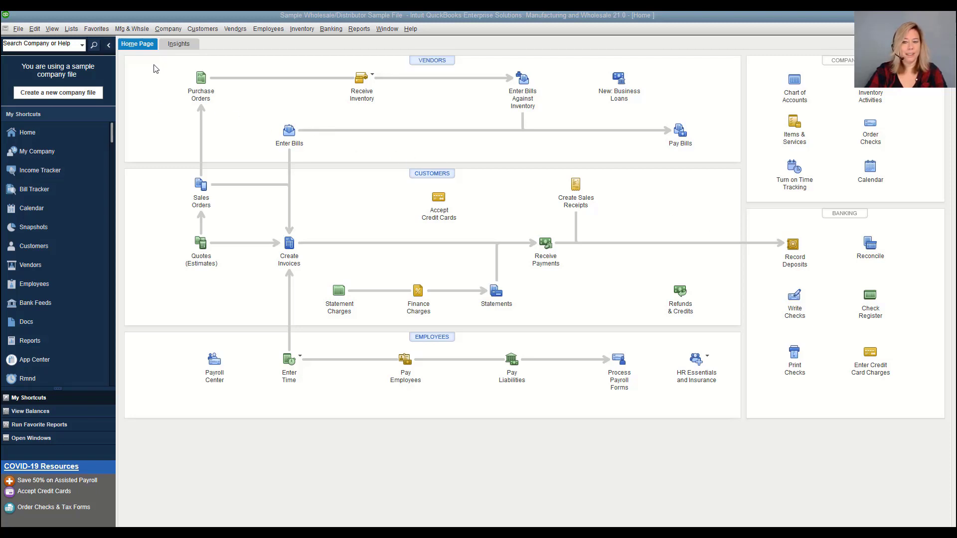
# Reopen Set Up Users and Roles from Company > Users and show the Role List
pyautogui.click(168, 29)
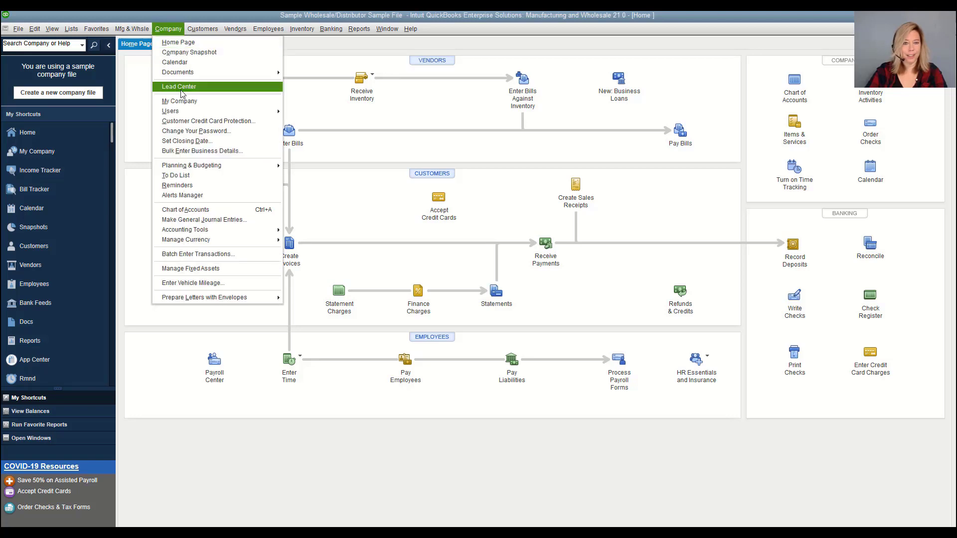
pyautogui.moveTo(191, 114)
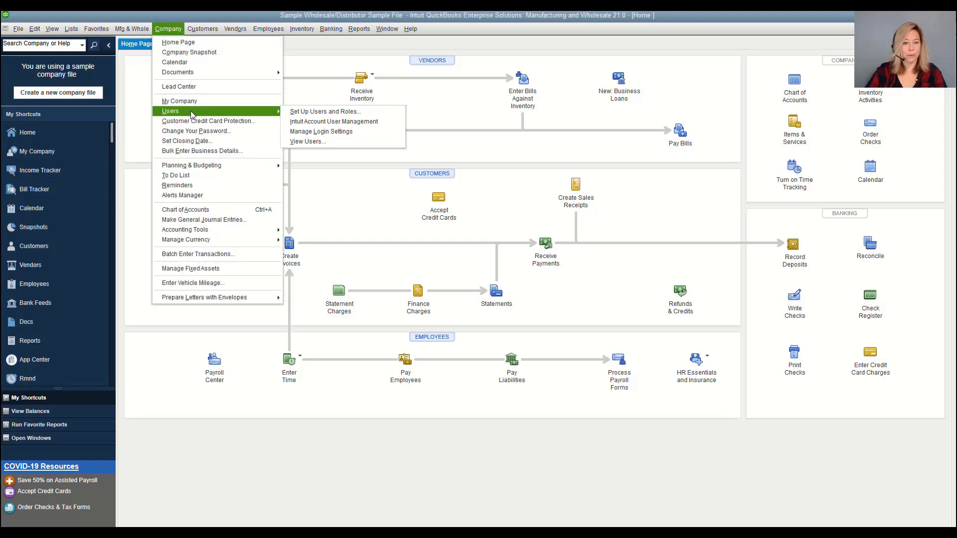
pyautogui.click(293, 114)
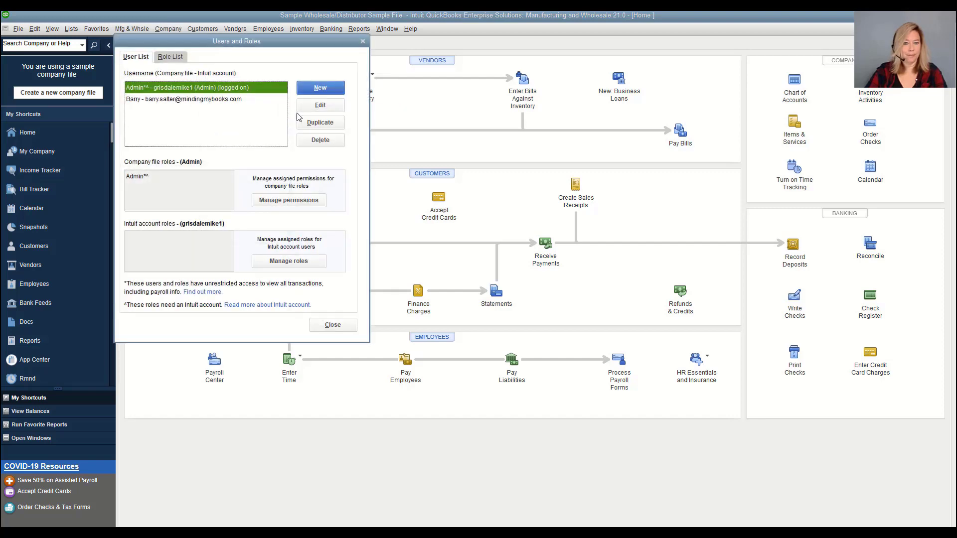
pyautogui.click(174, 59)
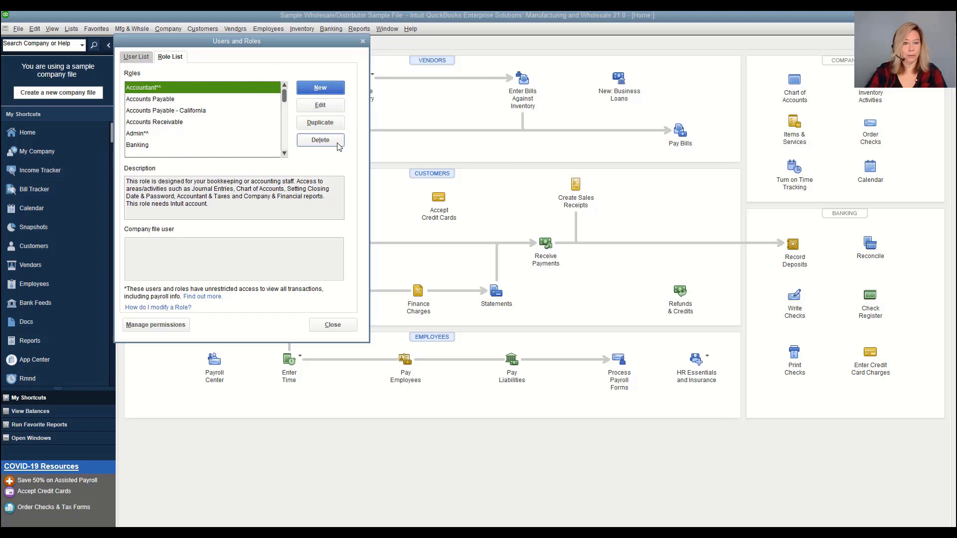
# Start a Sales Manager role described as full access to estimates, invoices, credit limit, sales orders and receipts
pyautogui.click(319, 89)
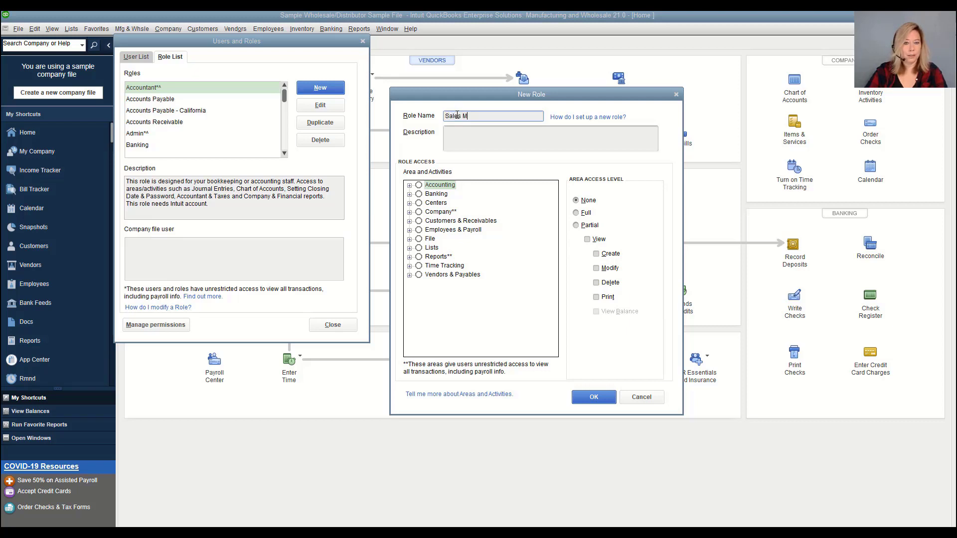
pyautogui.write('anager')
pyautogui.click(455, 134)
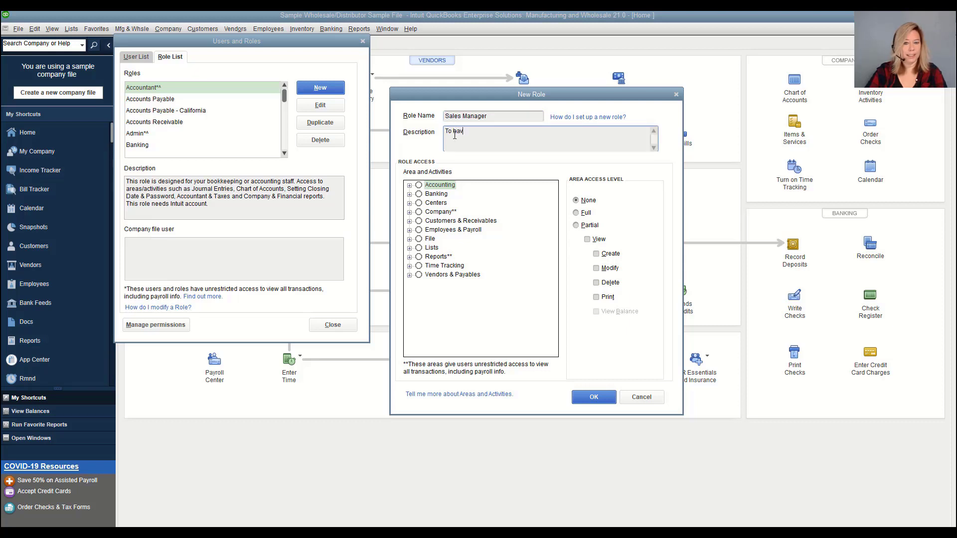
pyautogui.write('To have full access to estimates, invoices')
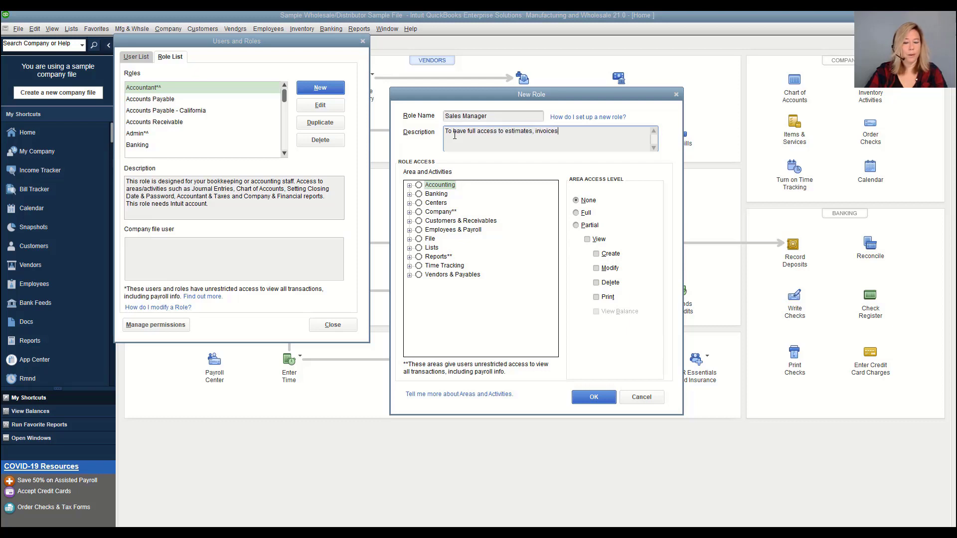
pyautogui.write(', override credit')
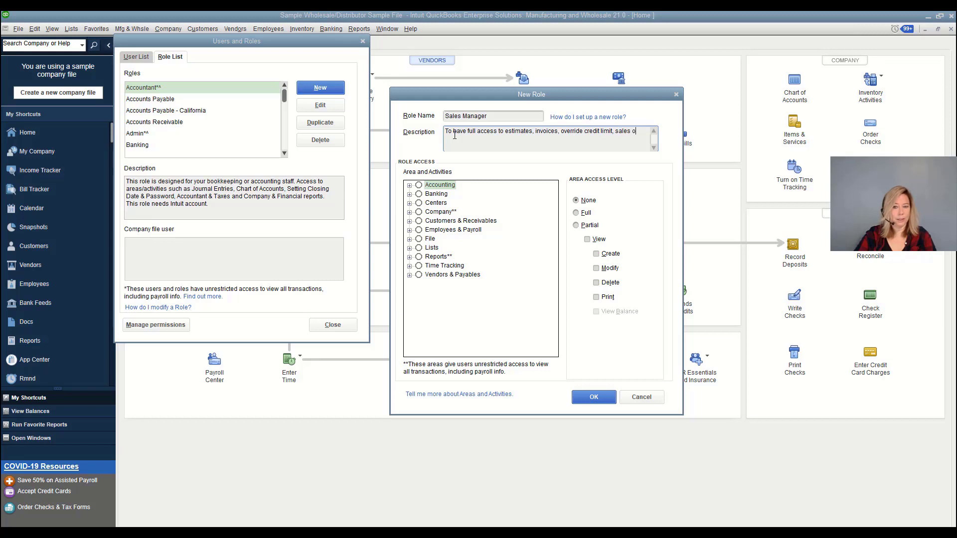
pyautogui.write('limit, sales orders, sales receipts.')
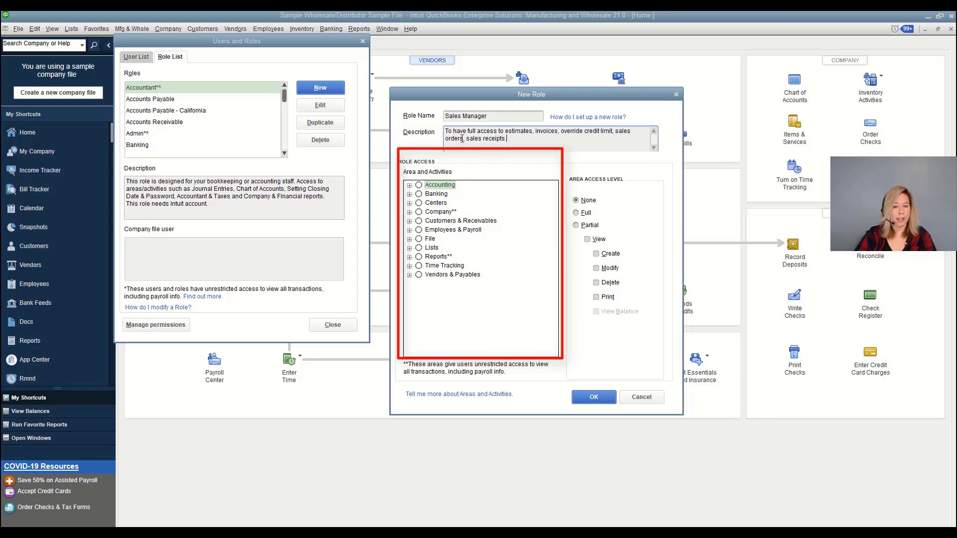
pyautogui.click(410, 221)
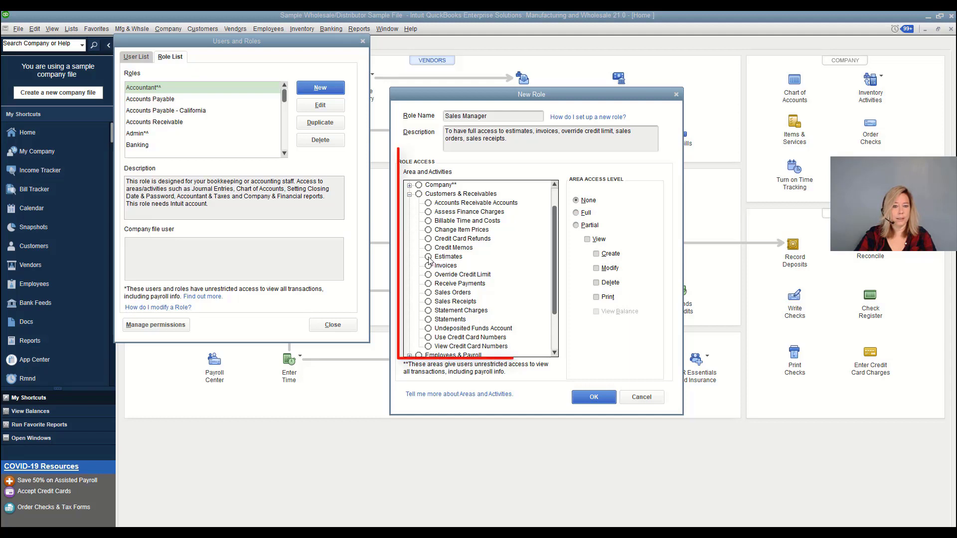
# Give Estimates, Invoices, Override Credit Limit, Sales Orders and Sales Receipts full access, then save
pyautogui.click(449, 257)
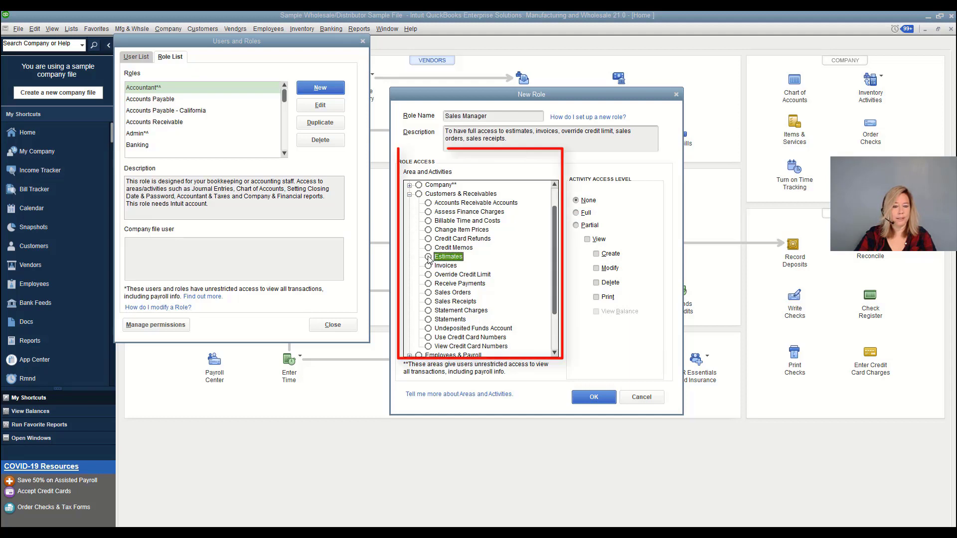
pyautogui.click(577, 212)
pyautogui.press('Down')
pyautogui.click(576, 213)
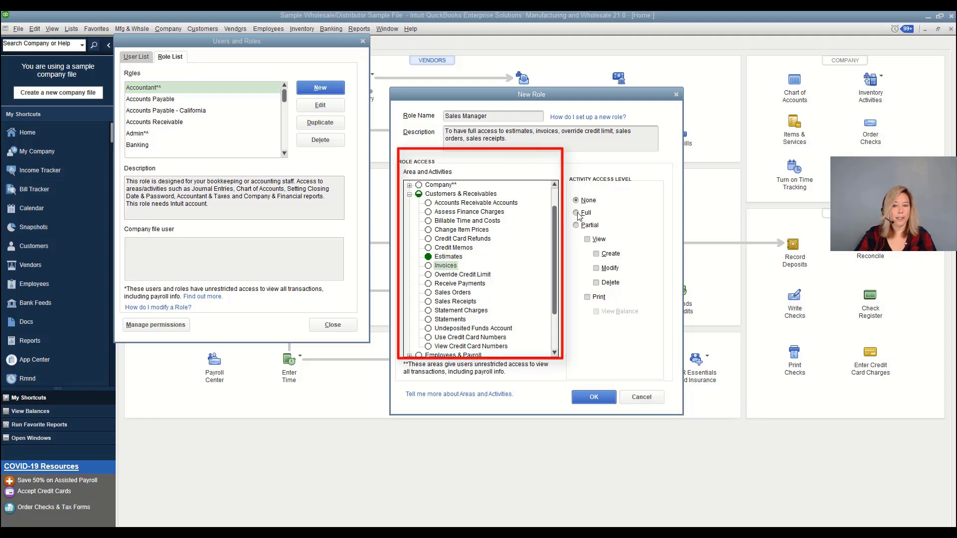
pyautogui.click(430, 275)
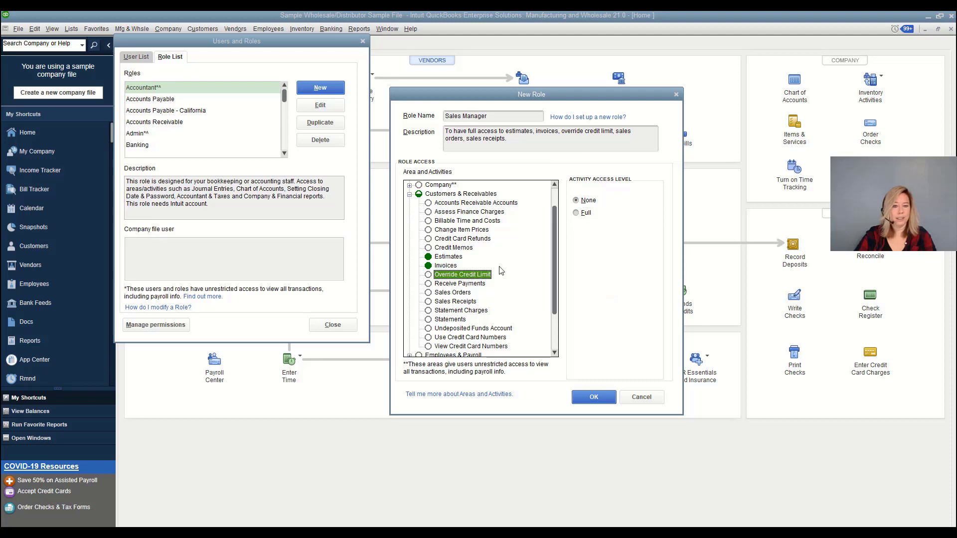
pyautogui.click(576, 212)
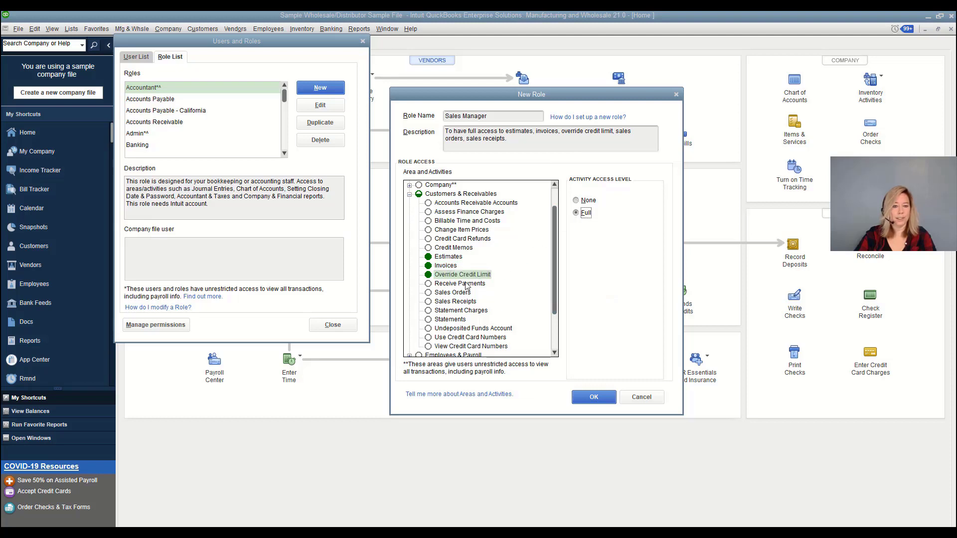
pyautogui.click(436, 294)
pyautogui.click(576, 213)
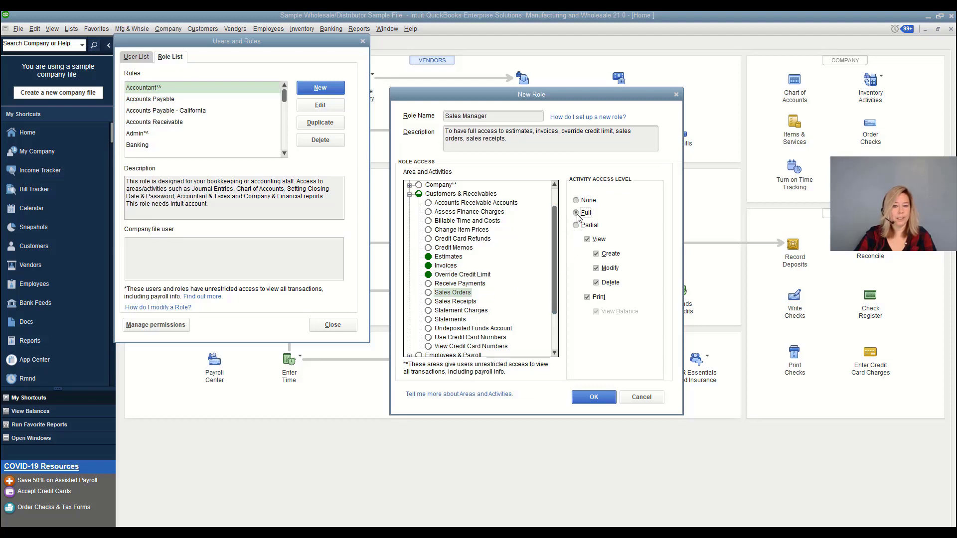
pyautogui.click(430, 302)
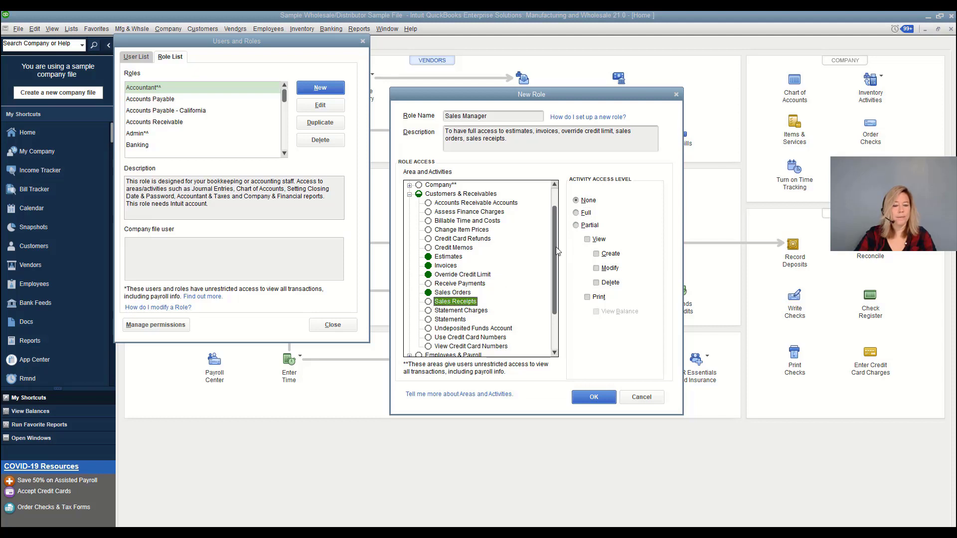
pyautogui.click(576, 213)
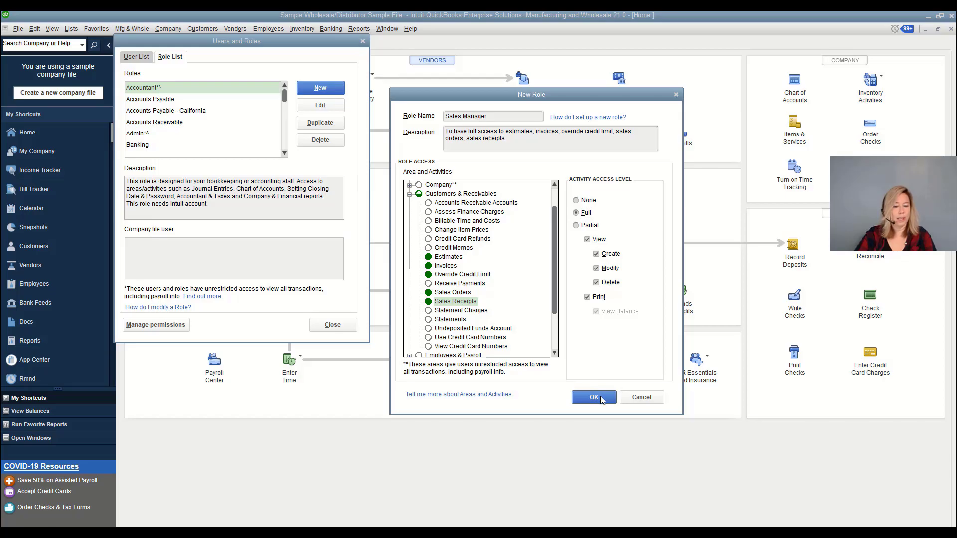
pyautogui.click(600, 398)
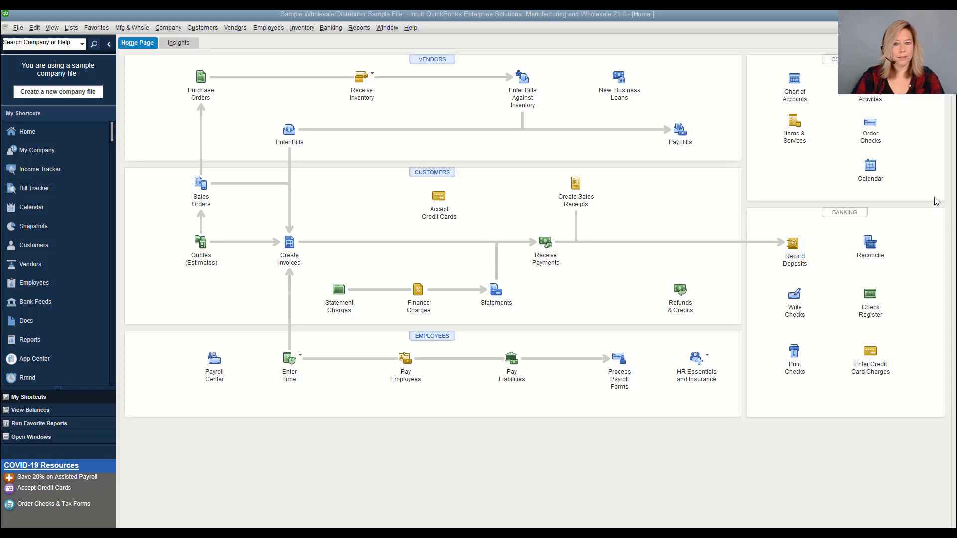
# Reopen Users and Roles on the Role List and open the View Permissions dialog
pyautogui.click(165, 29)
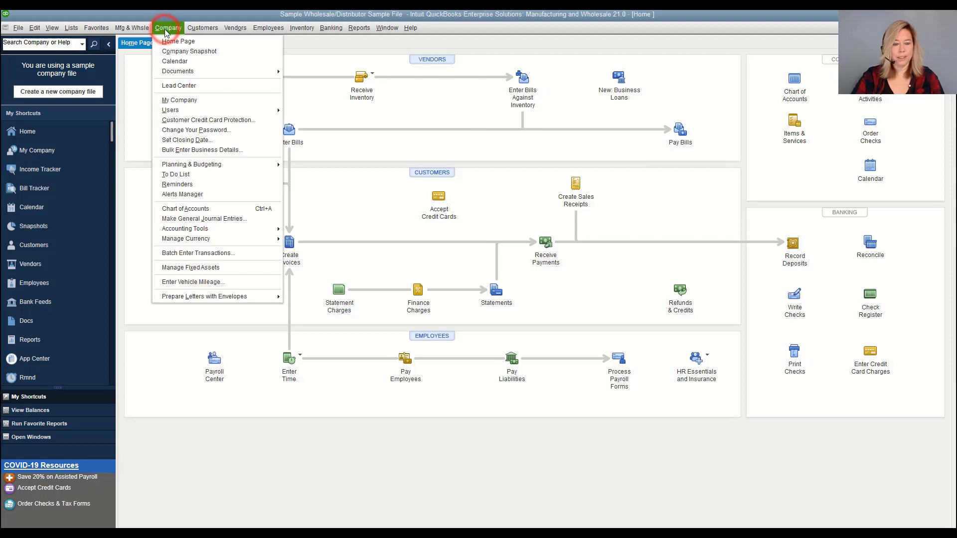
pyautogui.moveTo(244, 111)
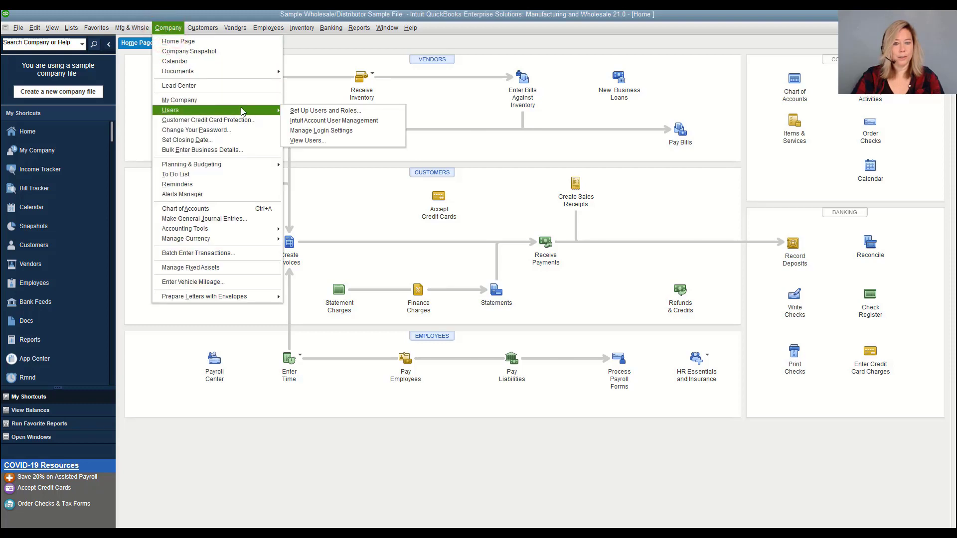
pyautogui.click(293, 110)
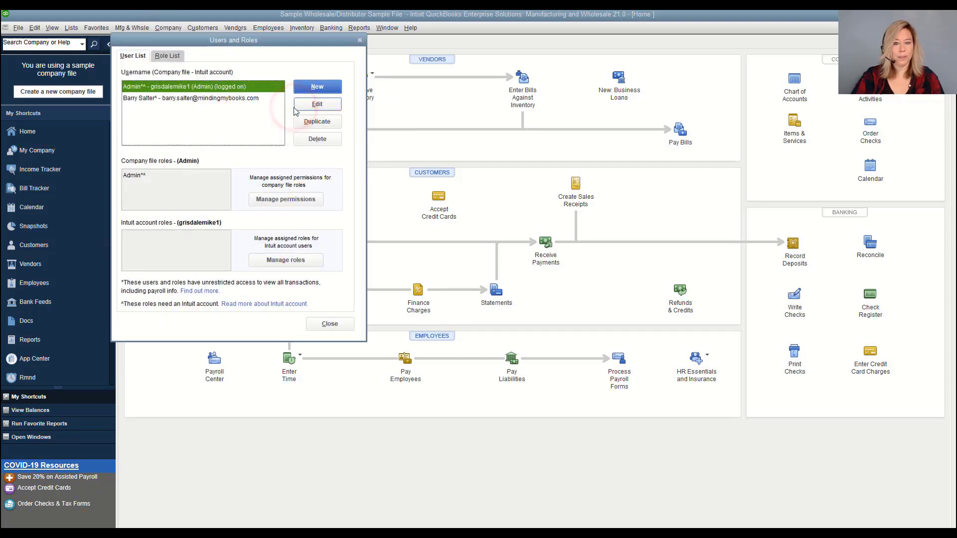
pyautogui.click(175, 56)
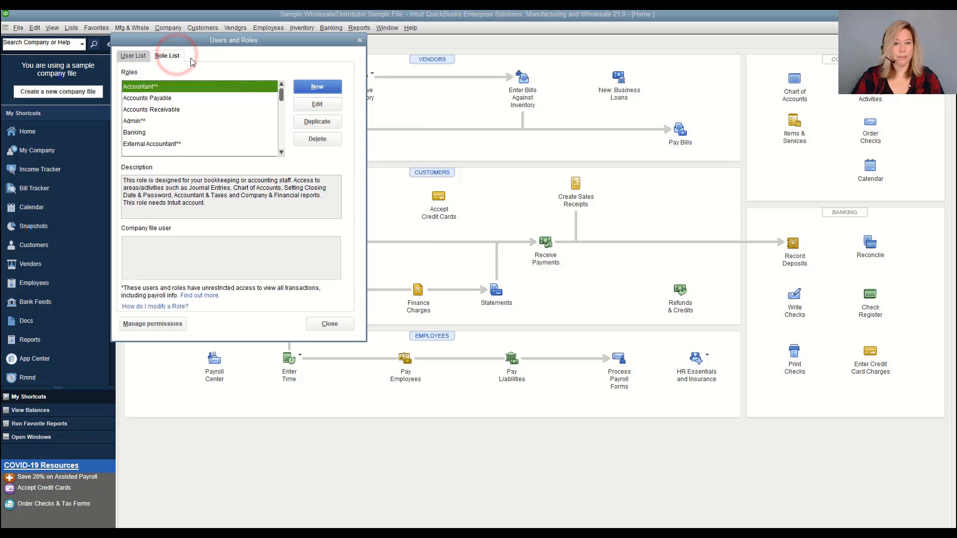
pyautogui.click(175, 324)
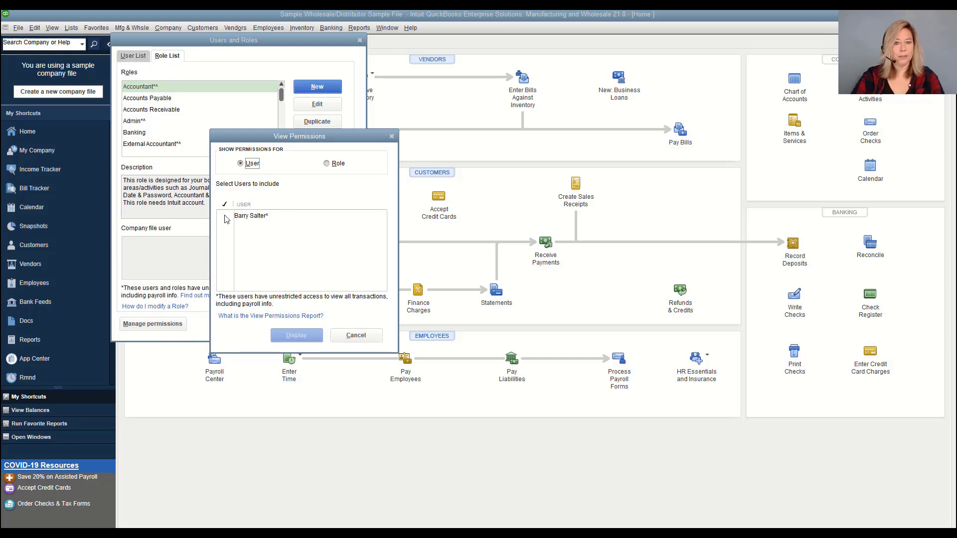
# Display the by-role permissions report for Accounts Payable and maximize it
pyautogui.click(327, 164)
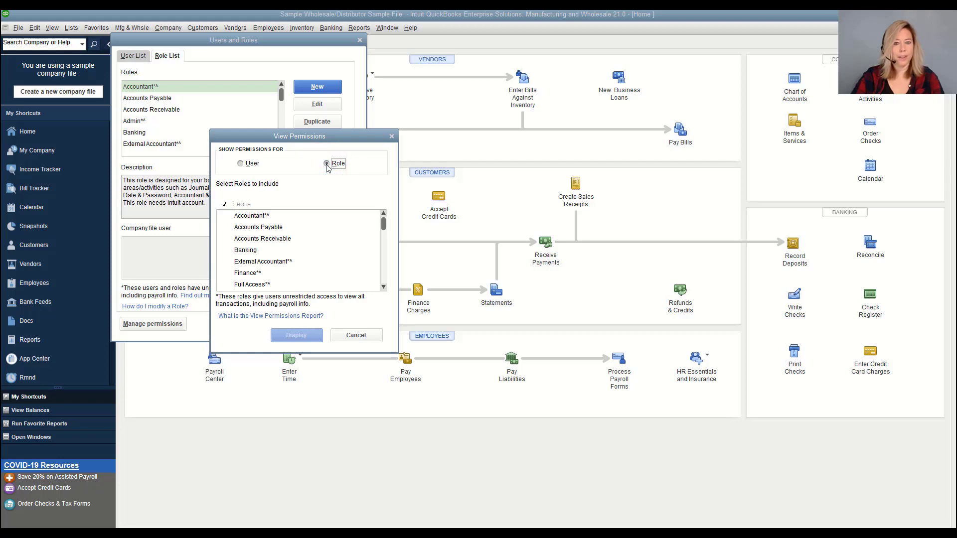
pyautogui.click(226, 229)
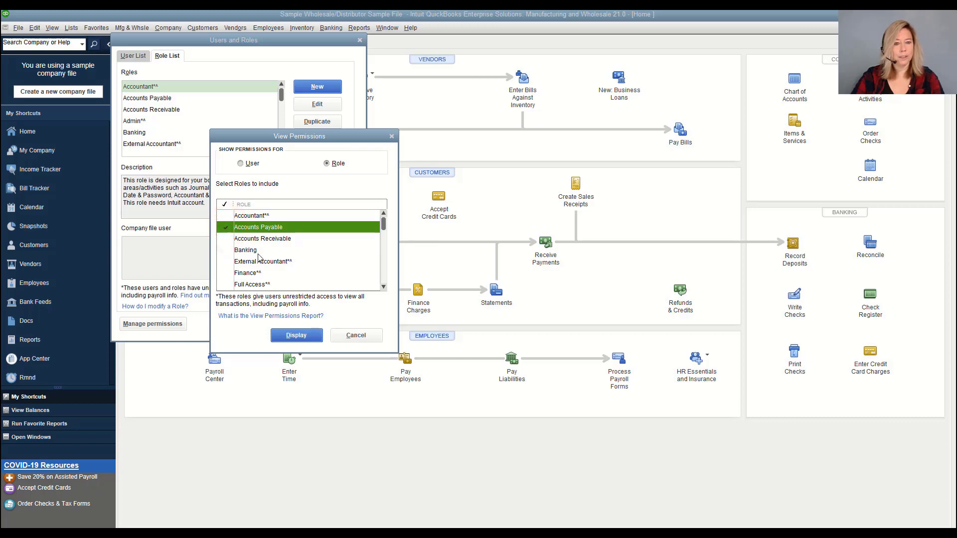
pyautogui.click(294, 339)
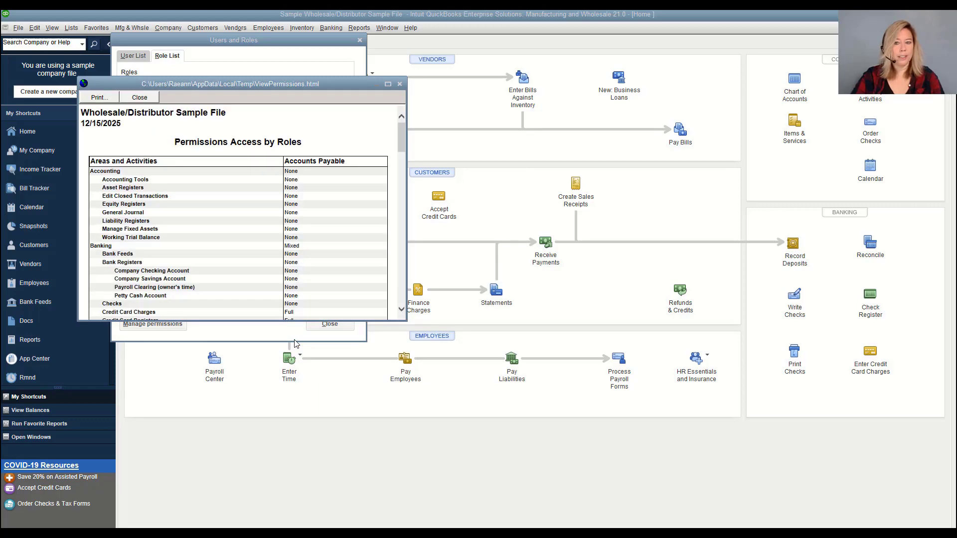
pyautogui.click(388, 86)
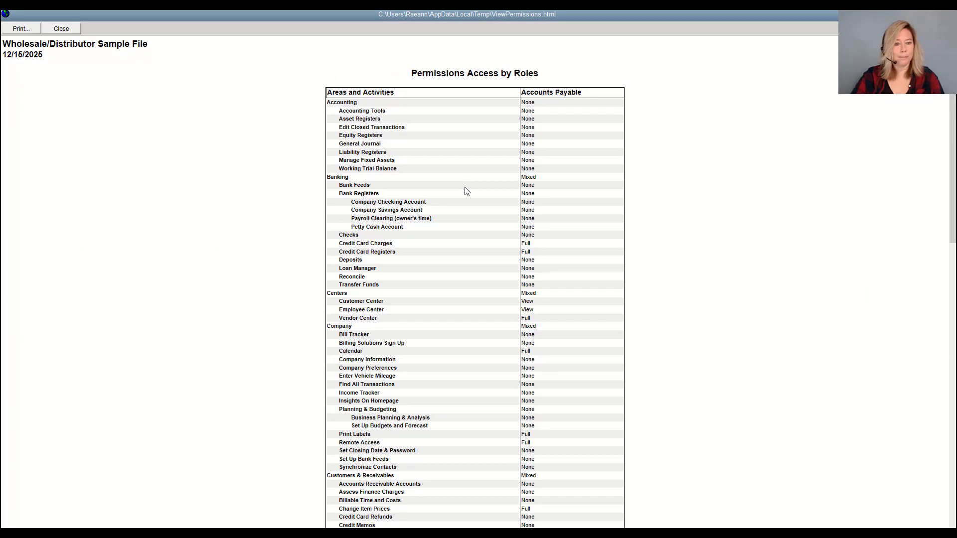
pyautogui.scroll(-5, 466, 192)
pyautogui.scroll(5, 465, 191)
# Add Accounts Receivable to the report alongside Accounts Payable, view it maximized, then close it
pyautogui.click(60, 30)
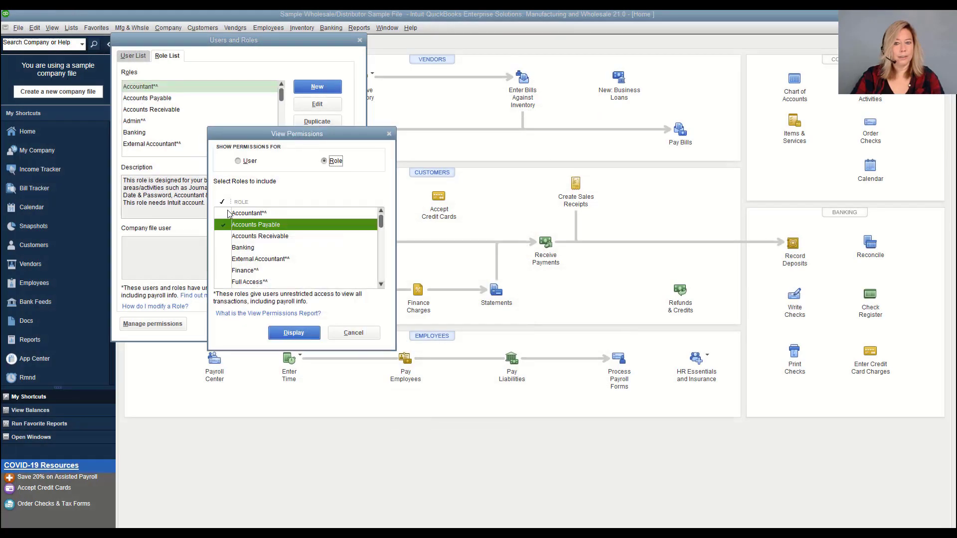
pyautogui.click(226, 236)
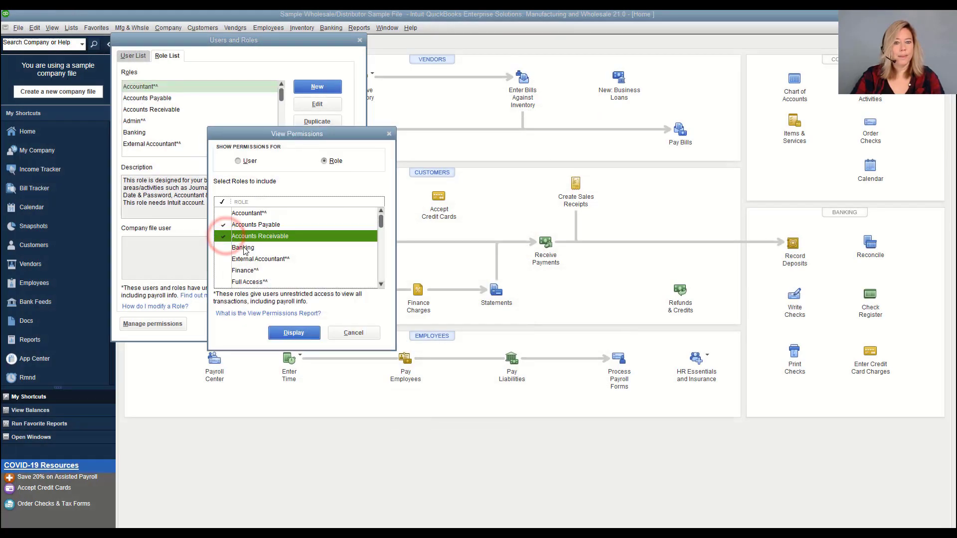
pyautogui.click(293, 333)
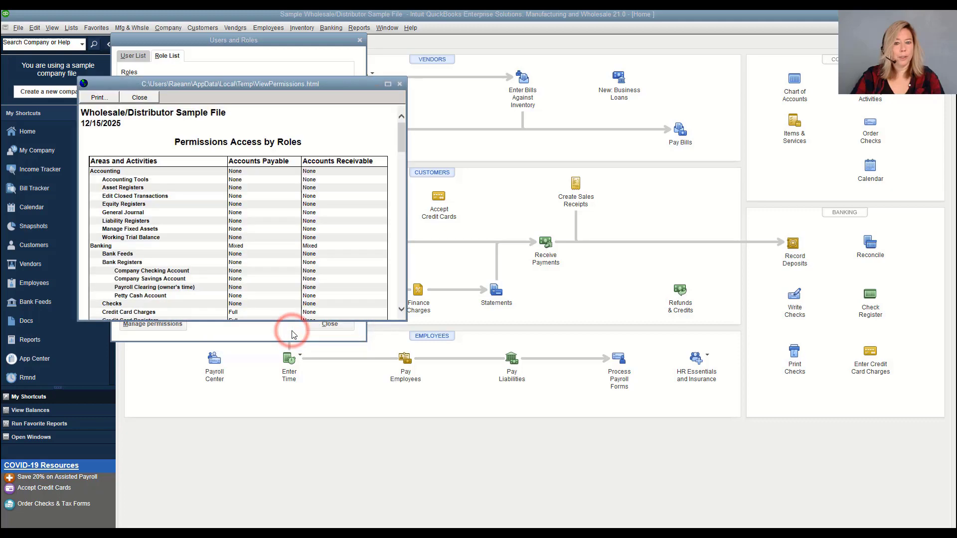
pyautogui.click(388, 84)
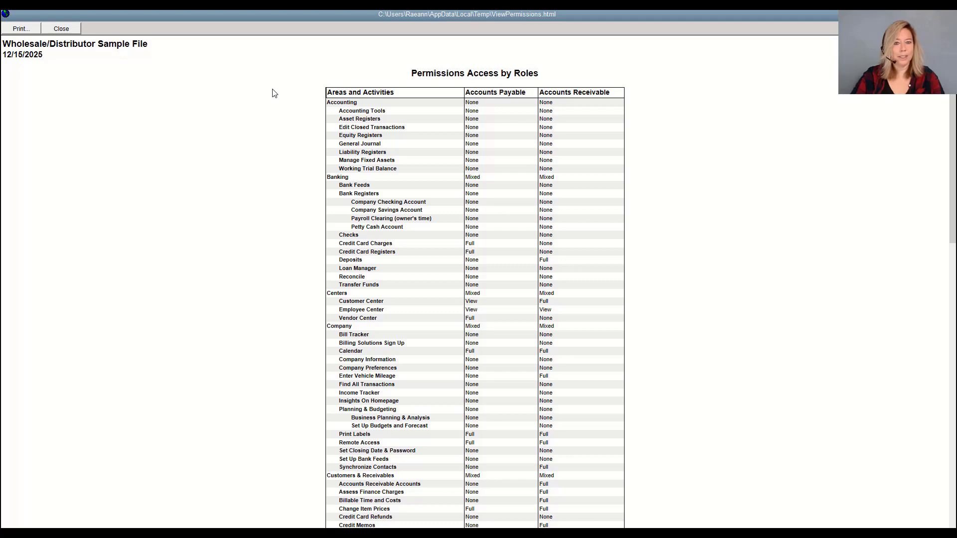
pyautogui.click(61, 29)
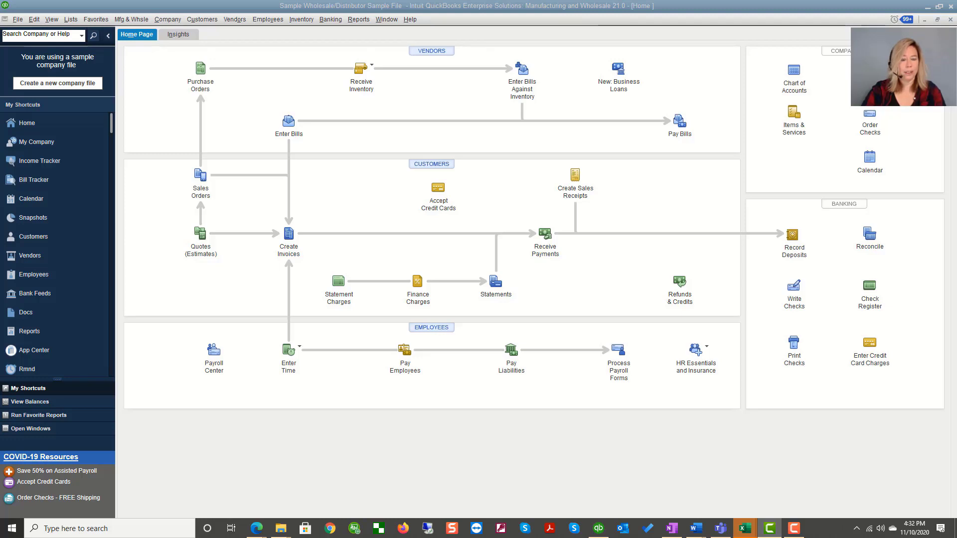
# Open Set Up Users and Roles from Company > Users to view the User List
pyautogui.click(175, 22)
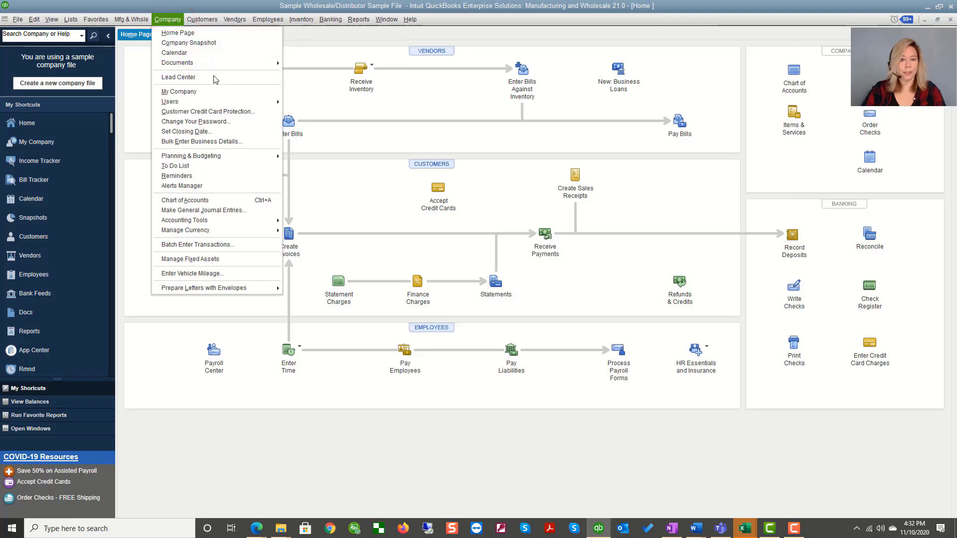
pyautogui.moveTo(236, 102)
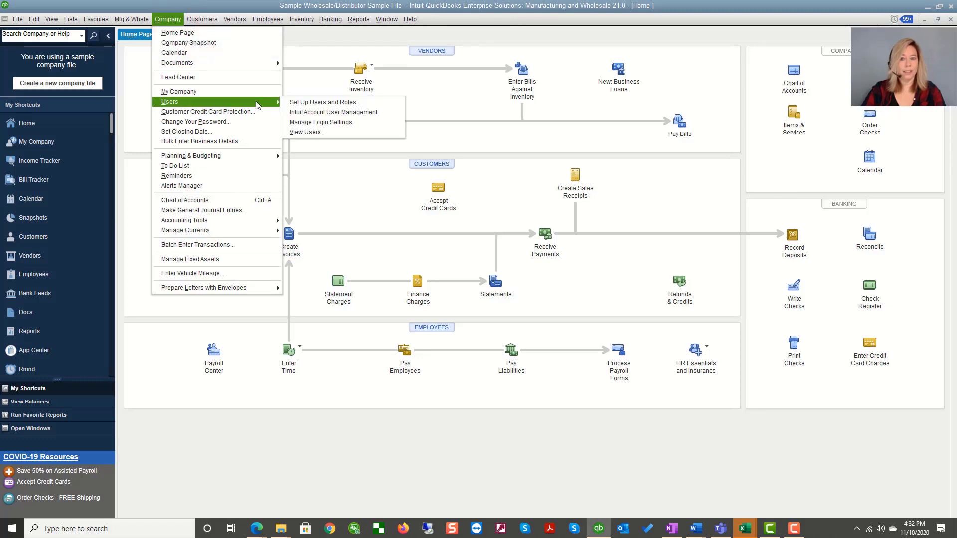
pyautogui.click(288, 104)
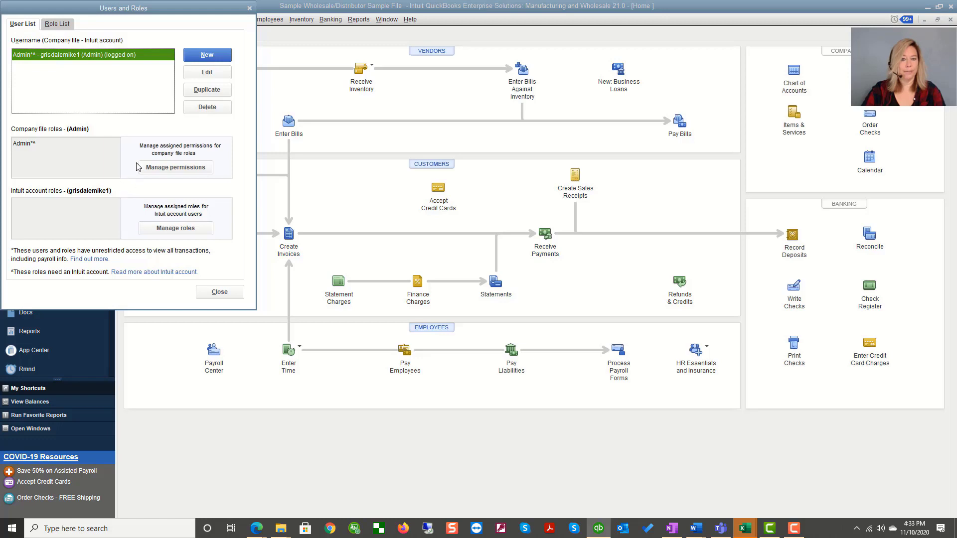
# Start a new user and enter the person's full name as the user name
pyautogui.click(198, 54)
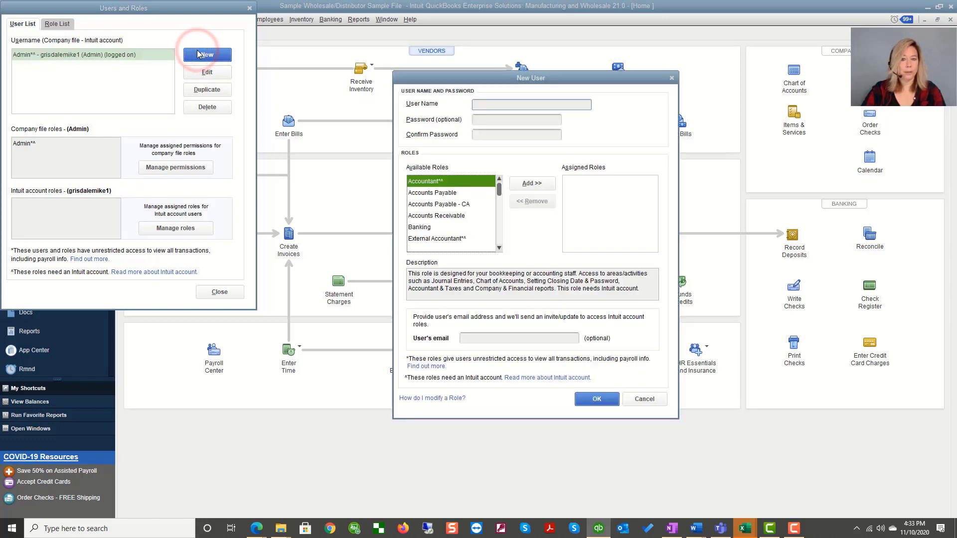
pyautogui.click(492, 105)
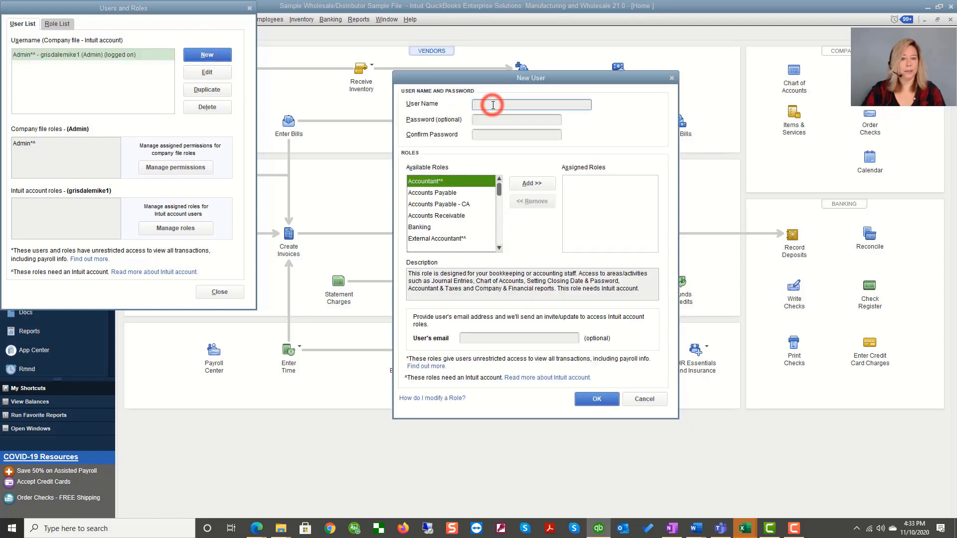
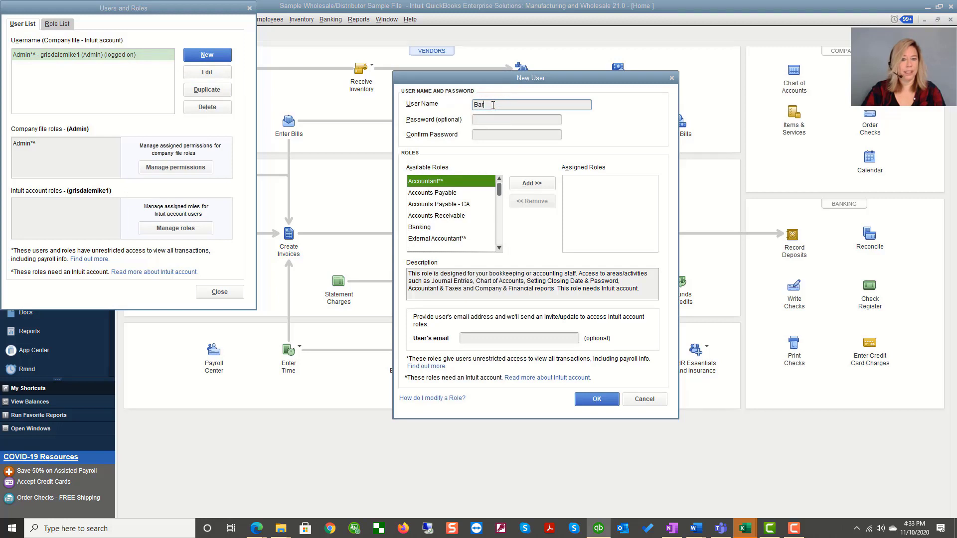
pyautogui.click(501, 145)
# Assign the Banking and Payroll Processor roles, then fill in the user's e-mail address
pyautogui.click(434, 229)
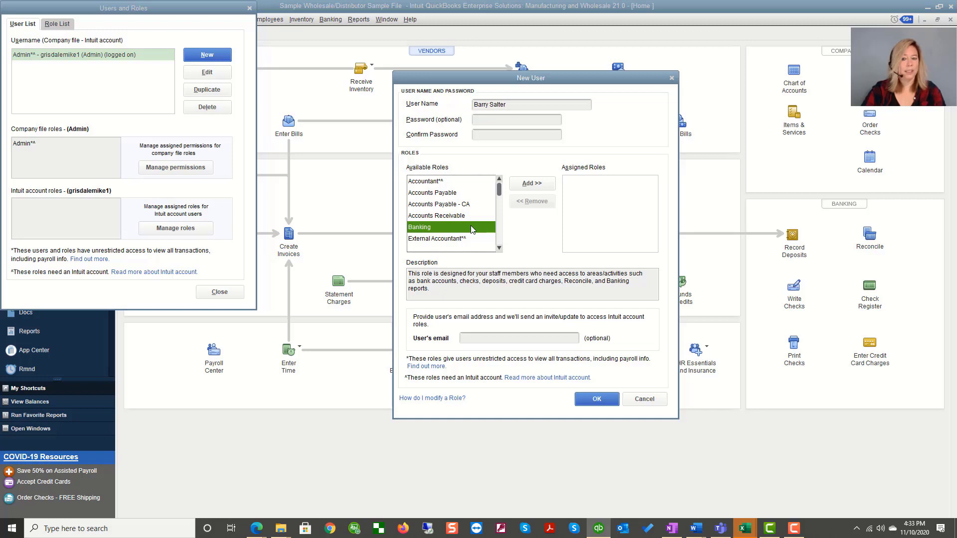
pyautogui.click(519, 183)
pyautogui.click(499, 248)
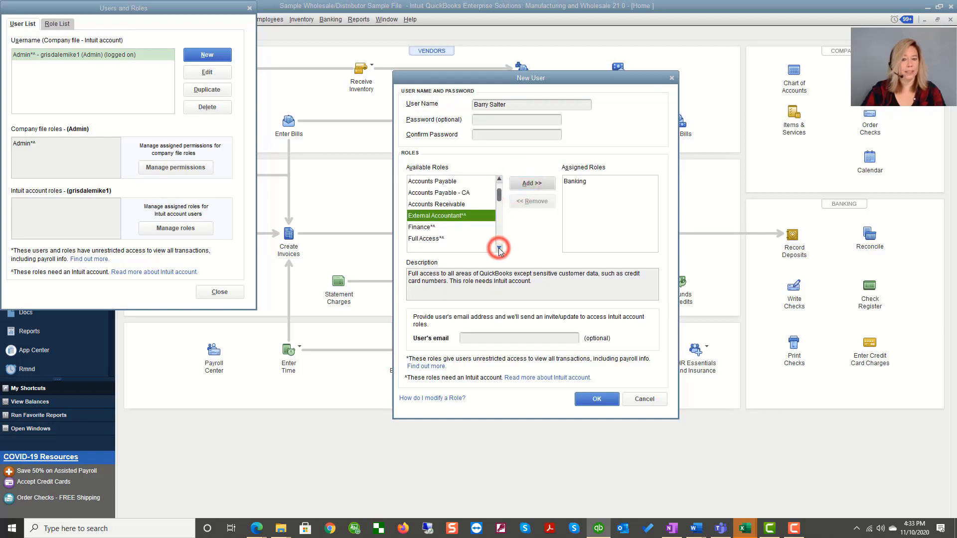
pyautogui.click(499, 248)
pyautogui.click(499, 248)
pyautogui.click(499, 248)
pyautogui.click(499, 248)
pyautogui.click(455, 228)
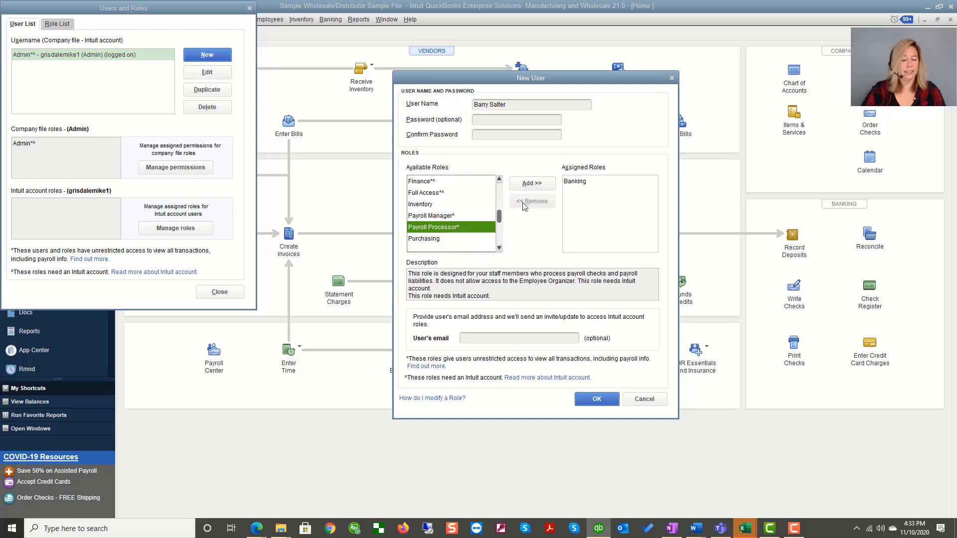
pyautogui.click(525, 184)
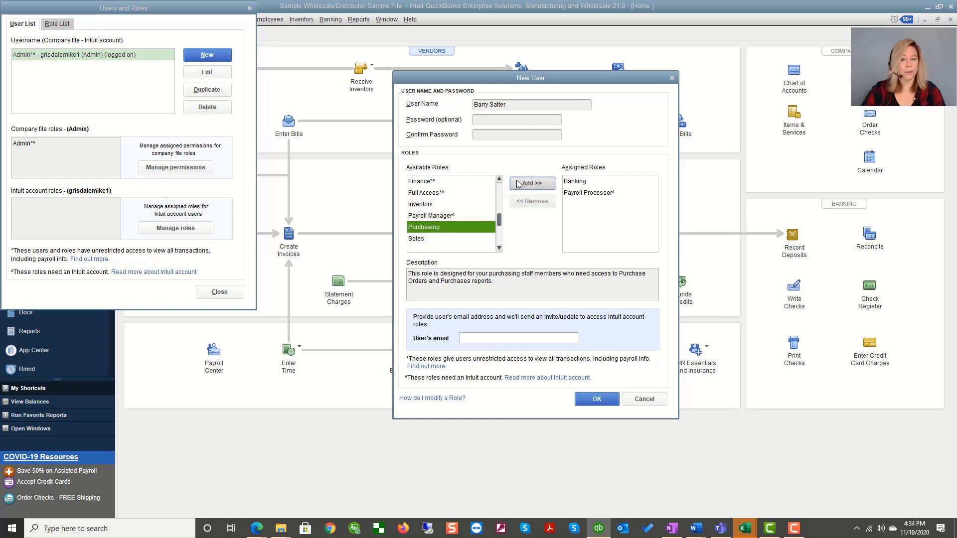
pyautogui.click(499, 248)
pyautogui.click(499, 248)
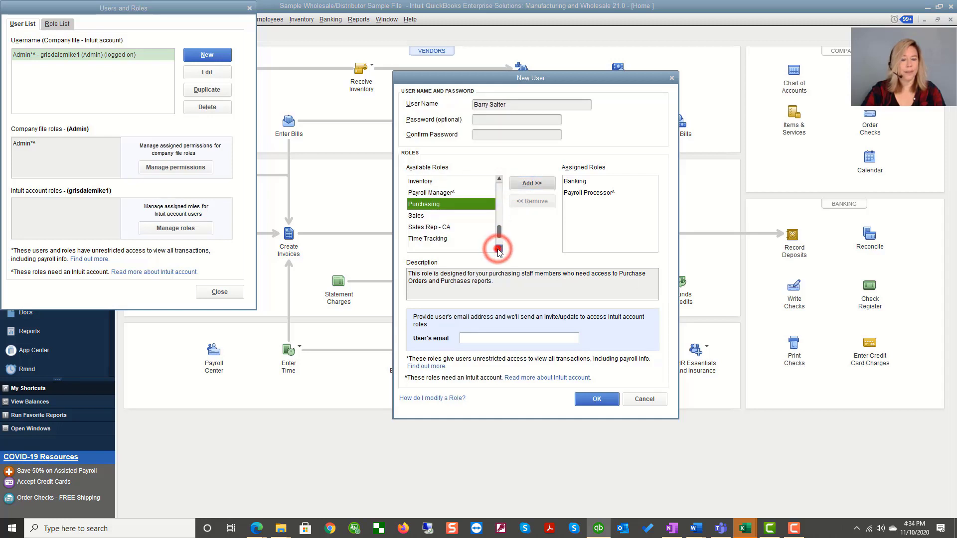
pyautogui.click(499, 249)
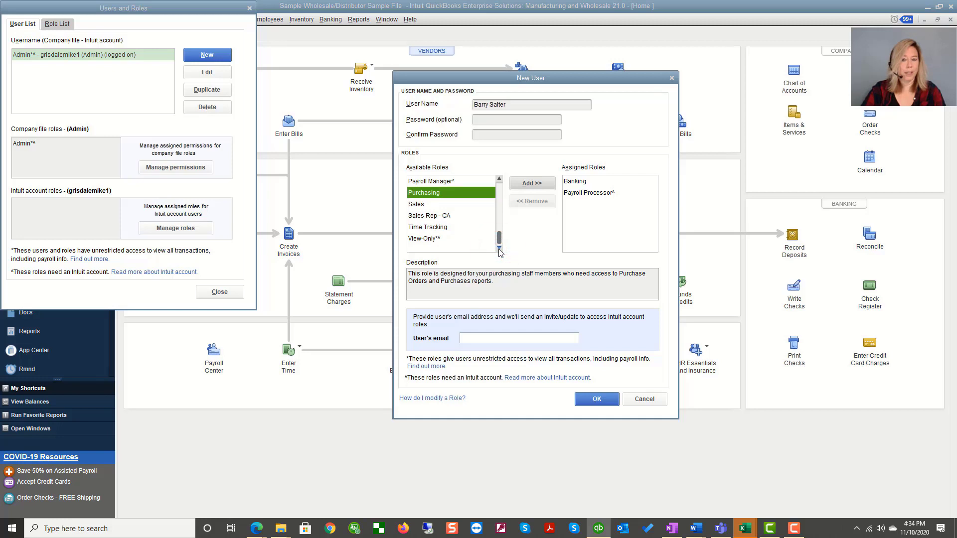
pyautogui.click(489, 337)
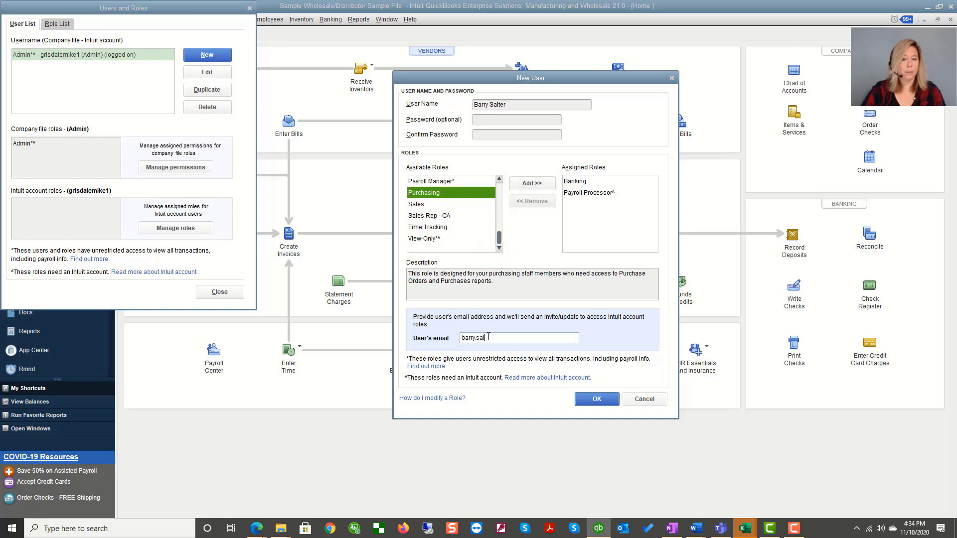
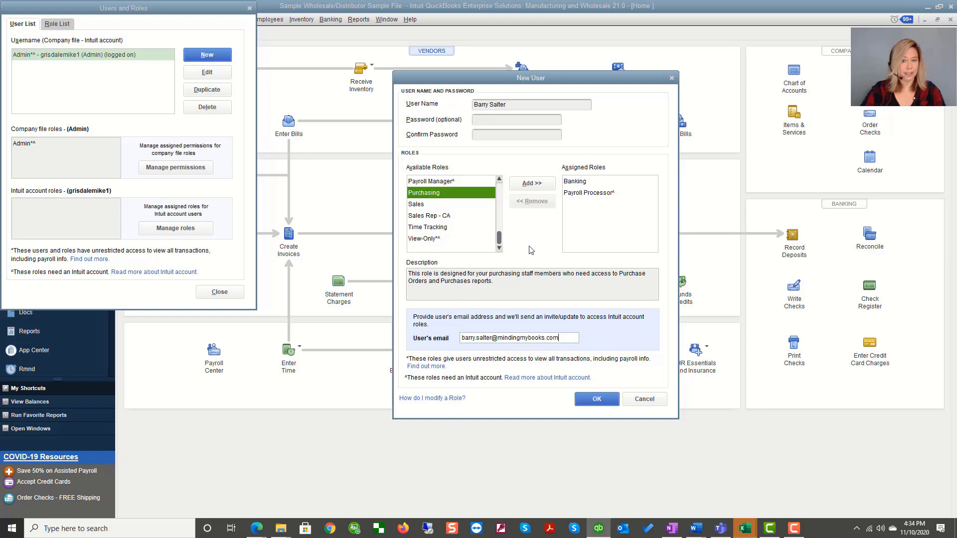
# Save the new user, declining to set a password when warned
pyautogui.click(598, 400)
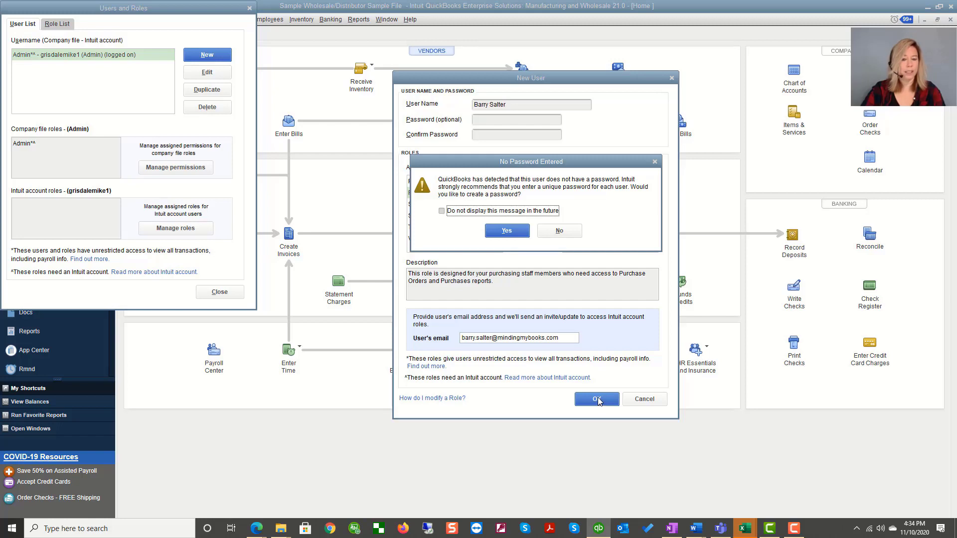
pyautogui.click(562, 232)
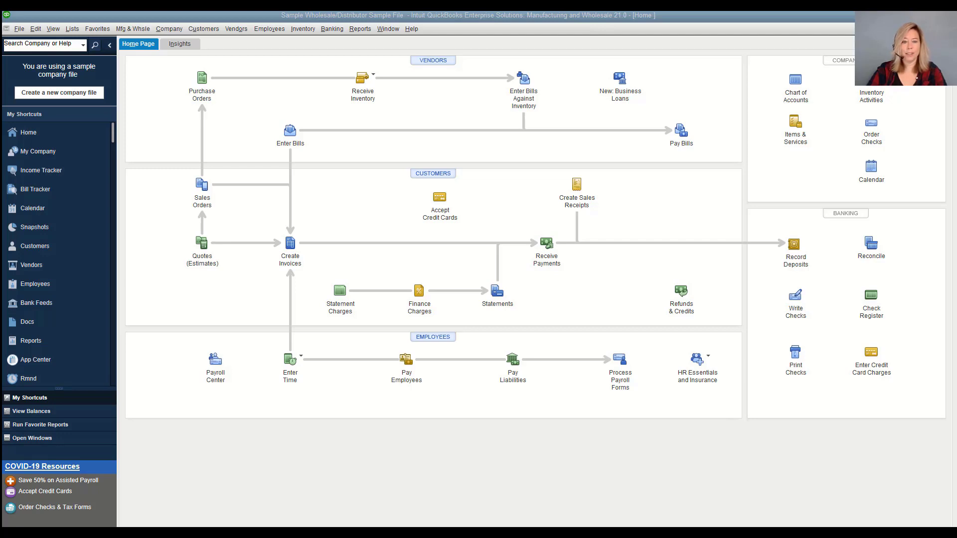
# Open Intuit Account User Management from the Company > Users menu
pyautogui.click(171, 28)
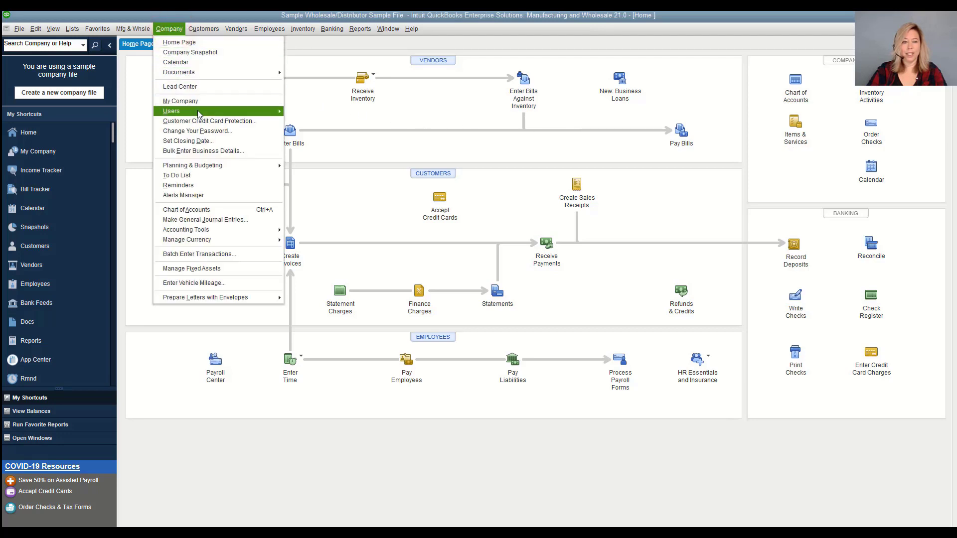
pyautogui.moveTo(224, 114)
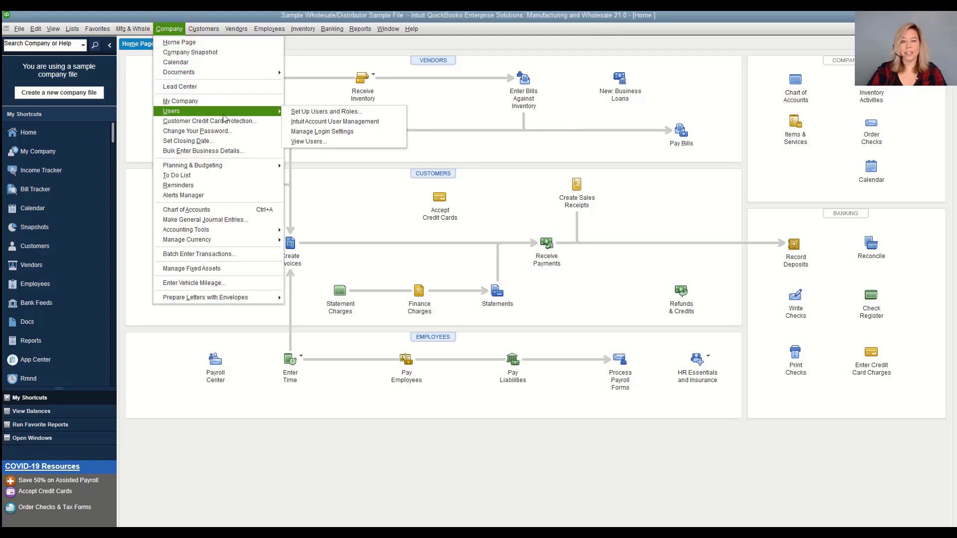
pyautogui.click(310, 121)
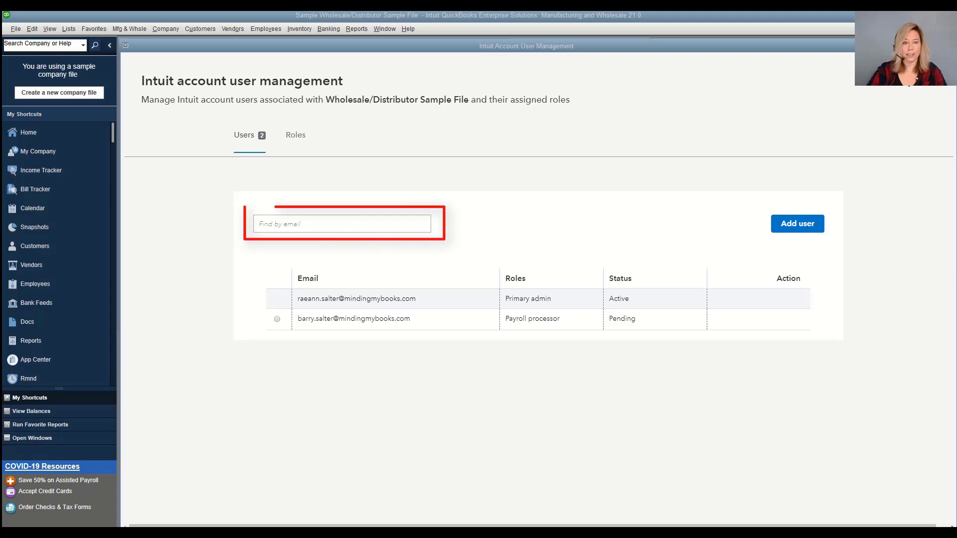
# Review the role descriptions, then invite the user's e-mail address with Secondary admin added to Basic user
pyautogui.click(300, 136)
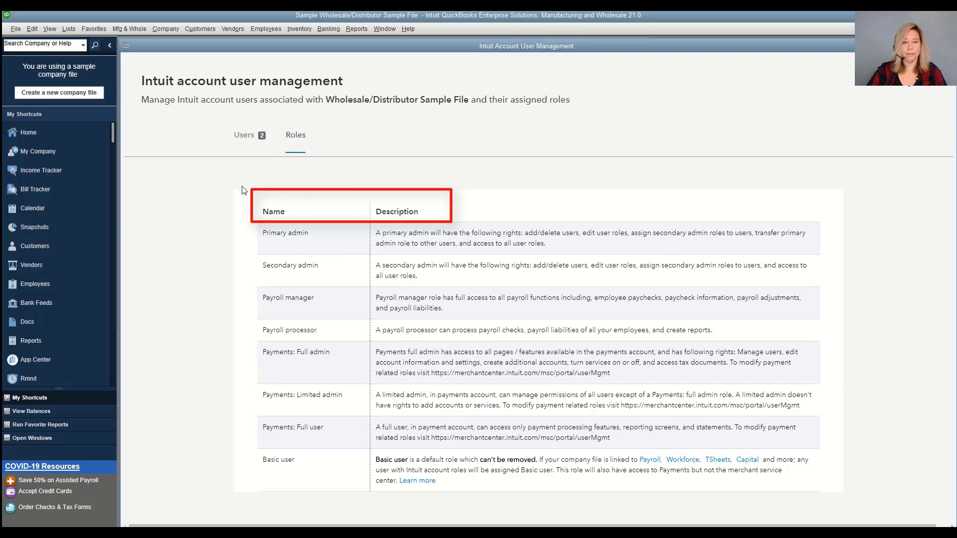
pyautogui.click(243, 138)
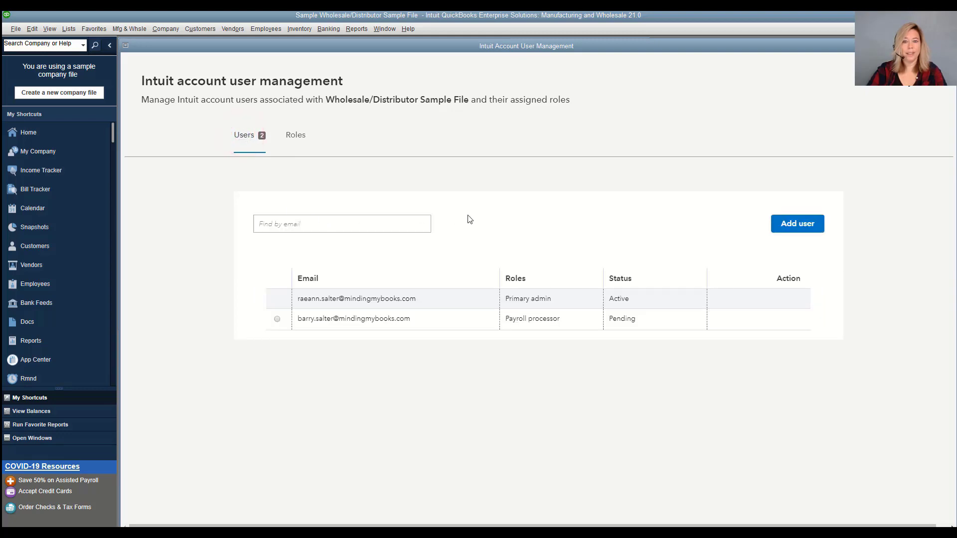
pyautogui.click(795, 226)
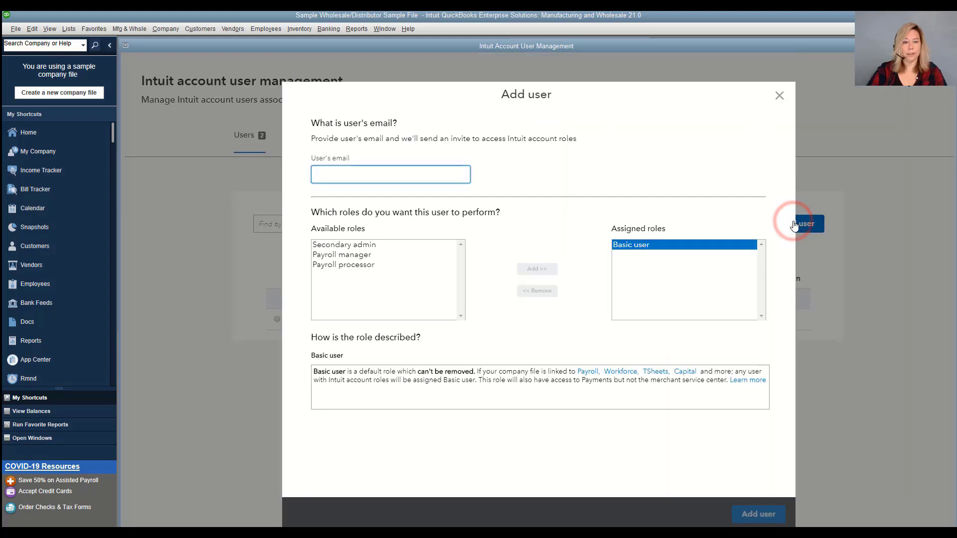
pyautogui.click(323, 171)
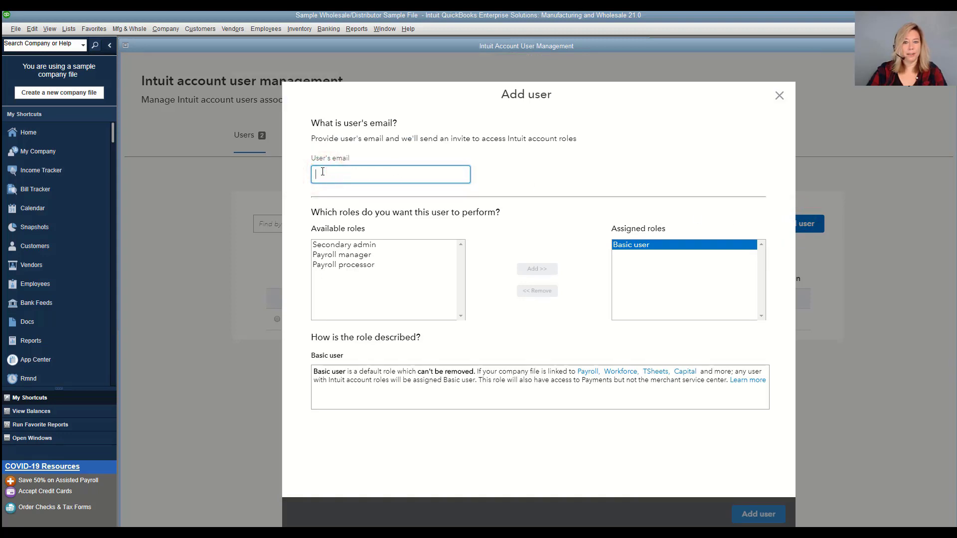
pyautogui.click(349, 245)
pyautogui.click(532, 270)
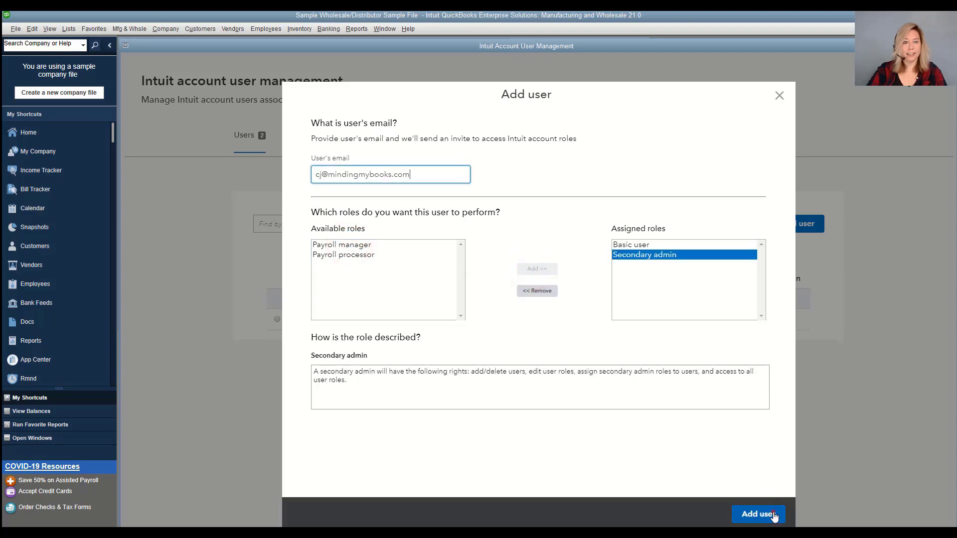
pyautogui.click(758, 514)
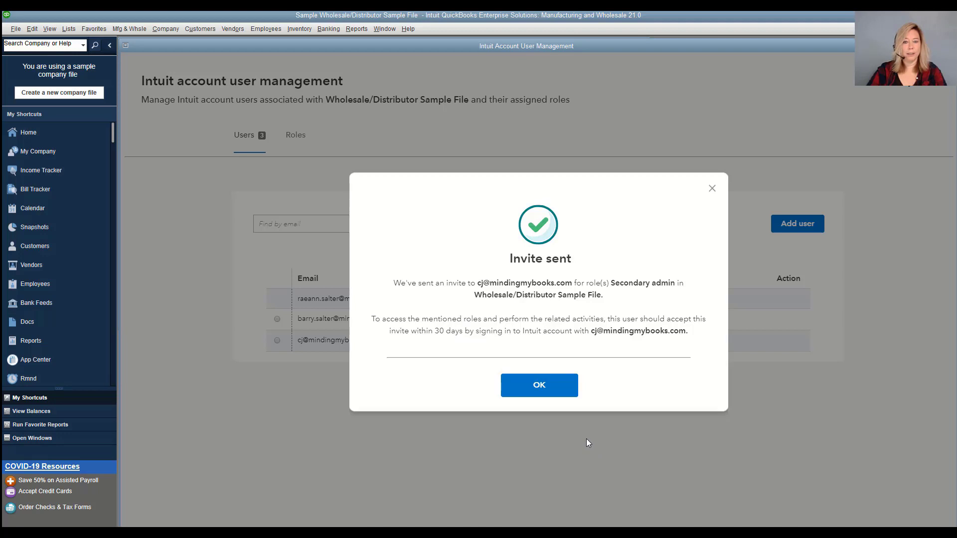
# Dismiss the invite confirmation and check the actions available for the pending new user
pyautogui.click(541, 388)
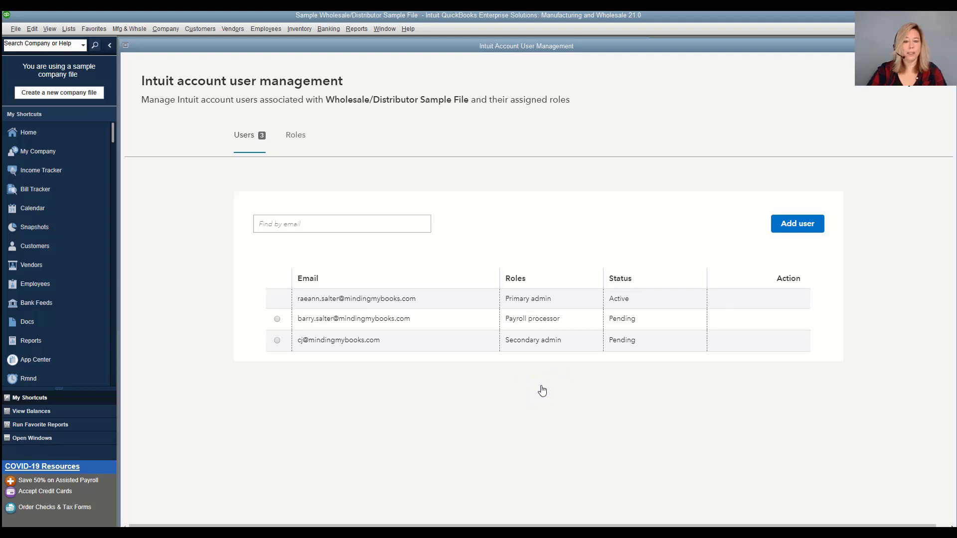
pyautogui.click(277, 341)
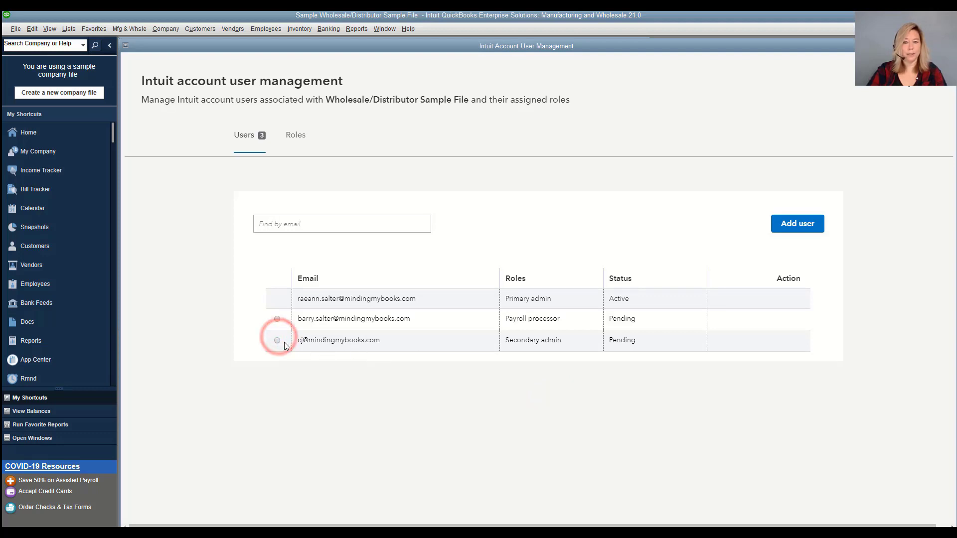
pyautogui.click(277, 341)
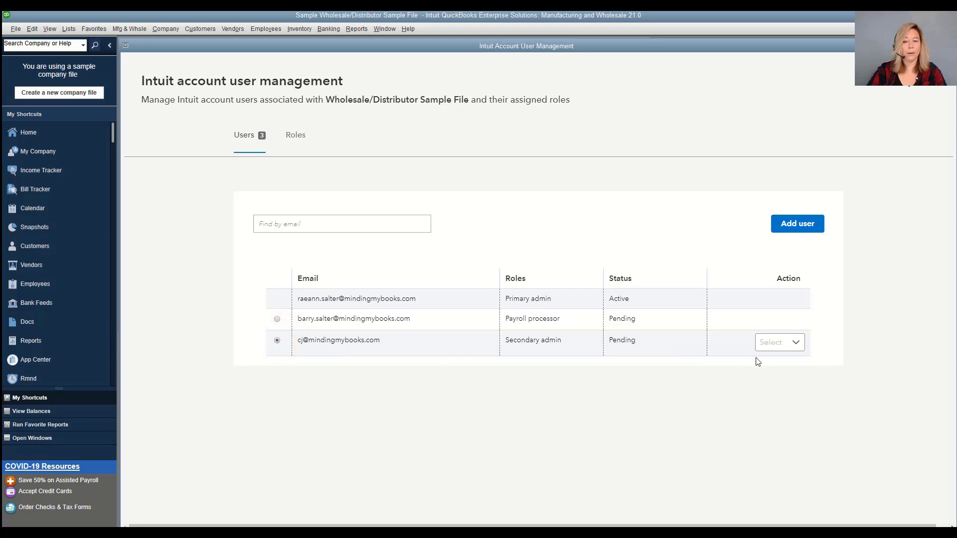
pyautogui.click(795, 344)
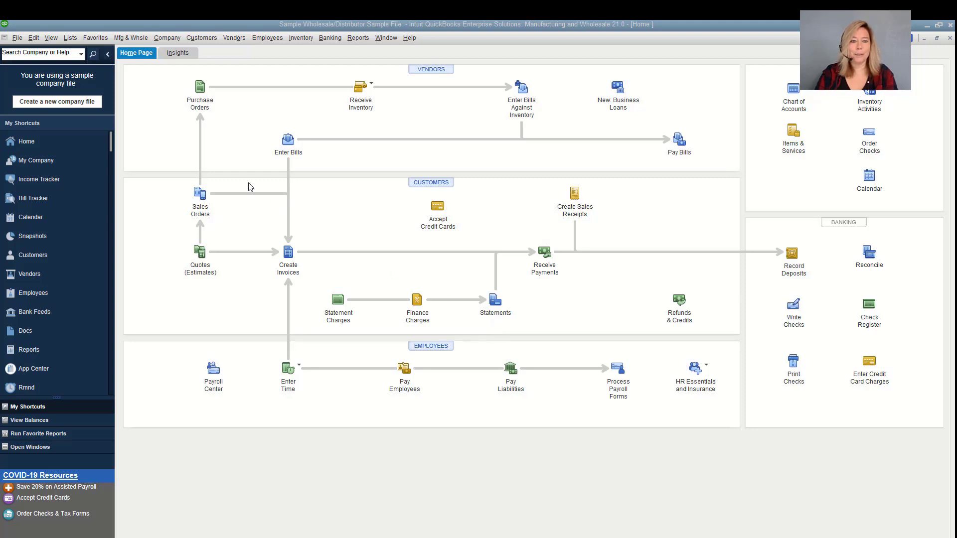
# Create the rep's CA Clients customer group, described 'Active customers in CA with the balance betwen 8,000 - 40,000'
pyautogui.click(75, 40)
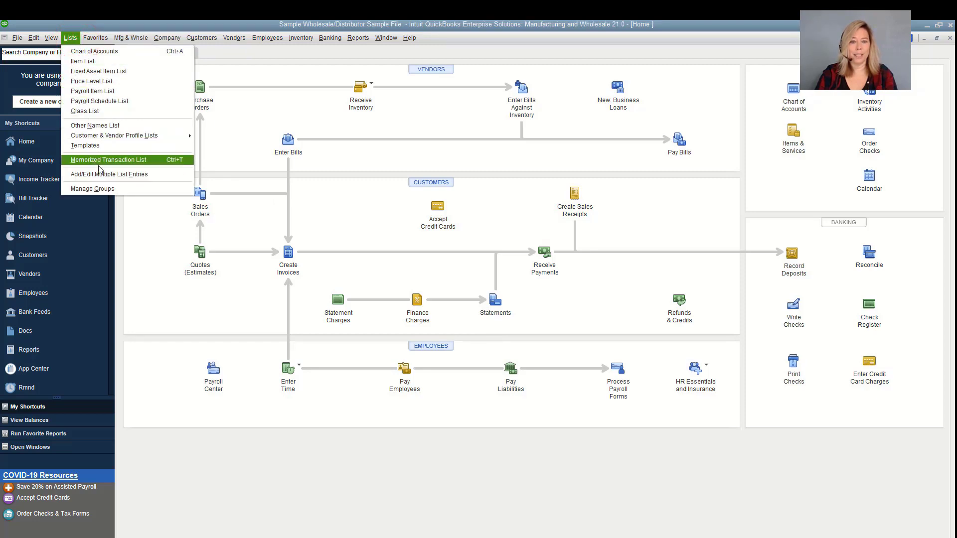
pyautogui.click(119, 189)
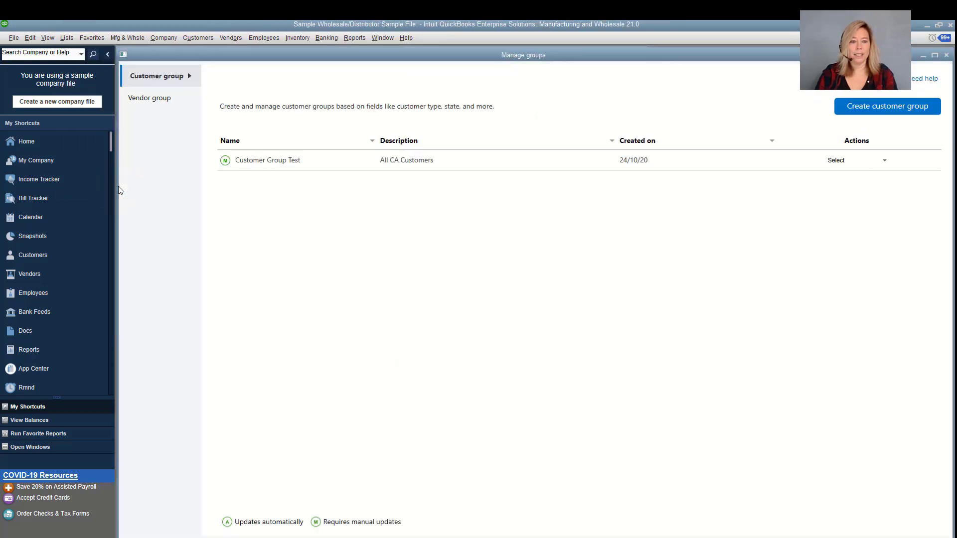
pyautogui.click(851, 111)
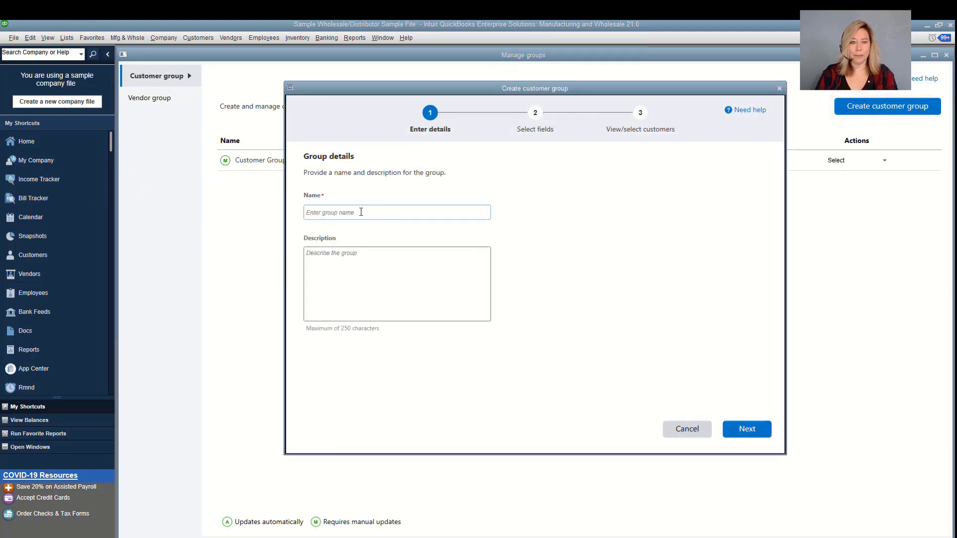
pyautogui.click(361, 212)
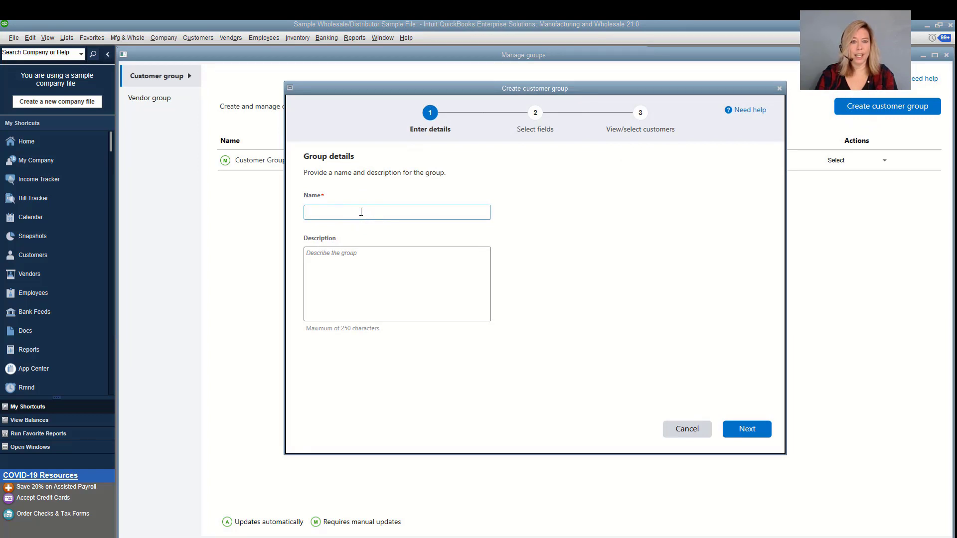
pyautogui.write('B')
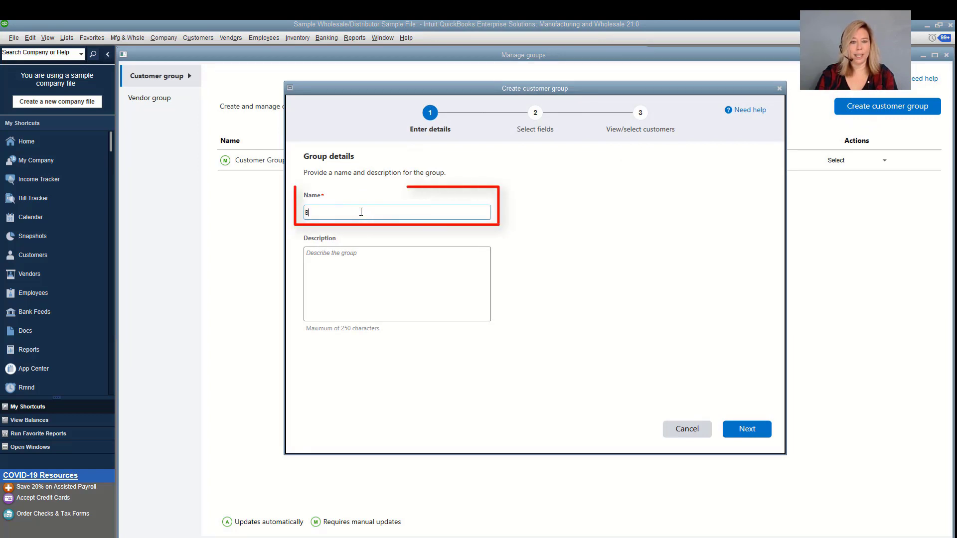
pyautogui.write("arry's C")
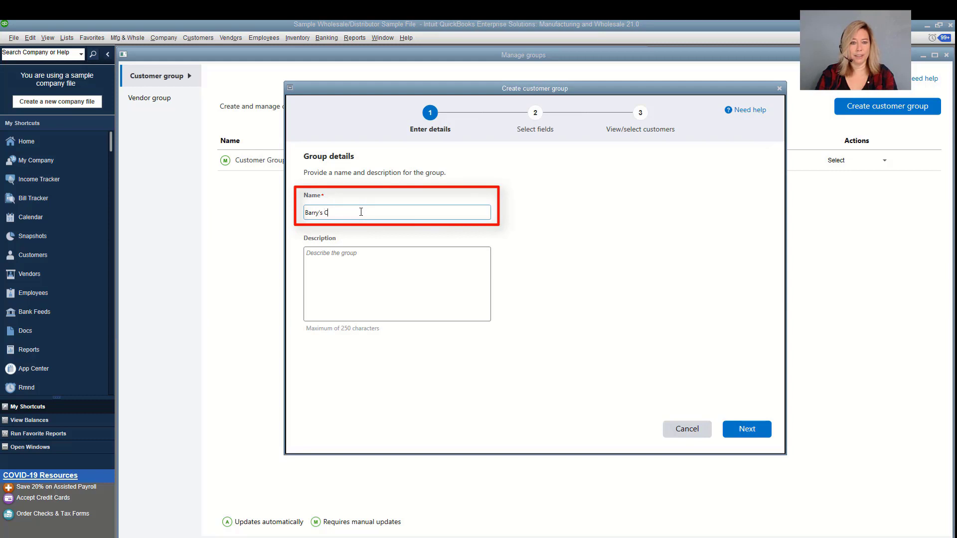
pyautogui.write('A Clients')
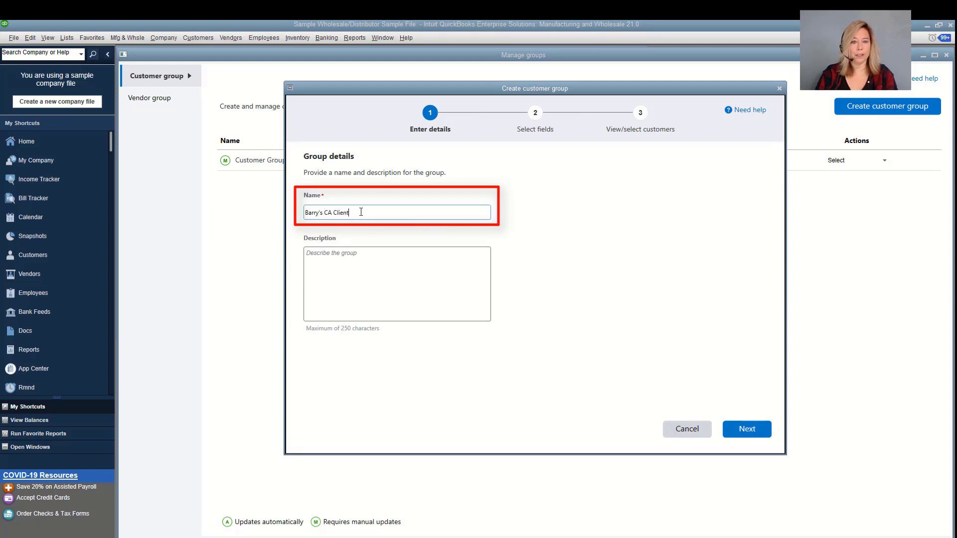
pyautogui.press('Tab')
pyautogui.write('Act')
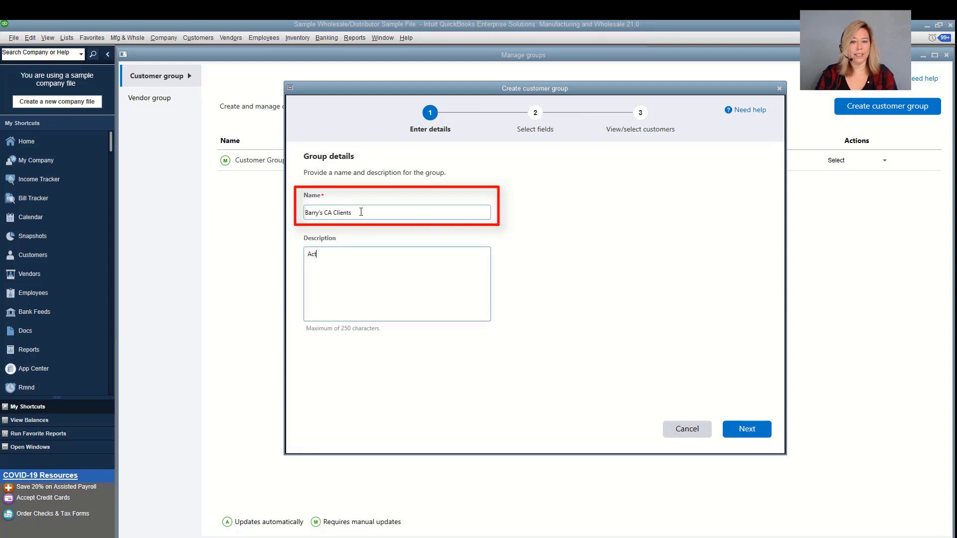
pyautogui.write('ive customers')
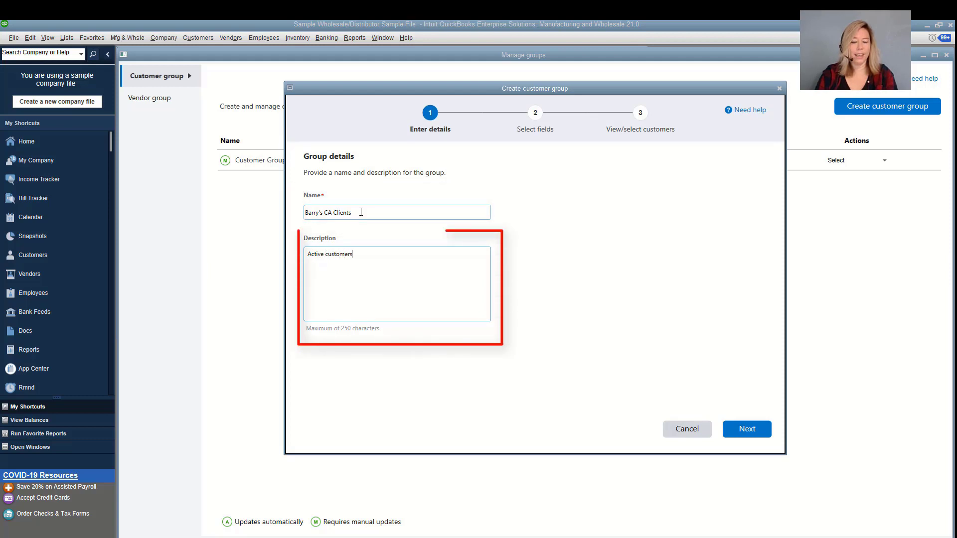
pyautogui.write(' in CA with the')
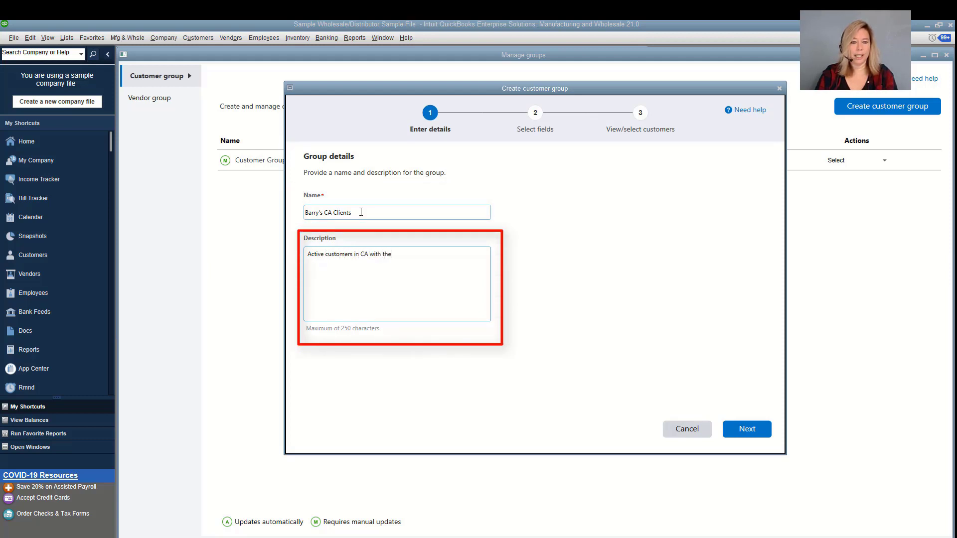
pyautogui.write(' balance betwen 8,000 - 40,000')
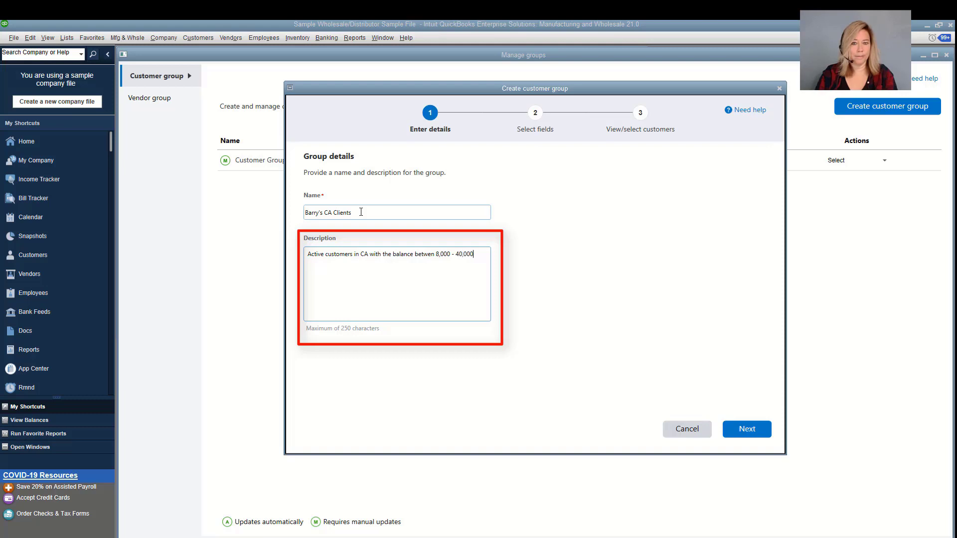
pyautogui.click(763, 432)
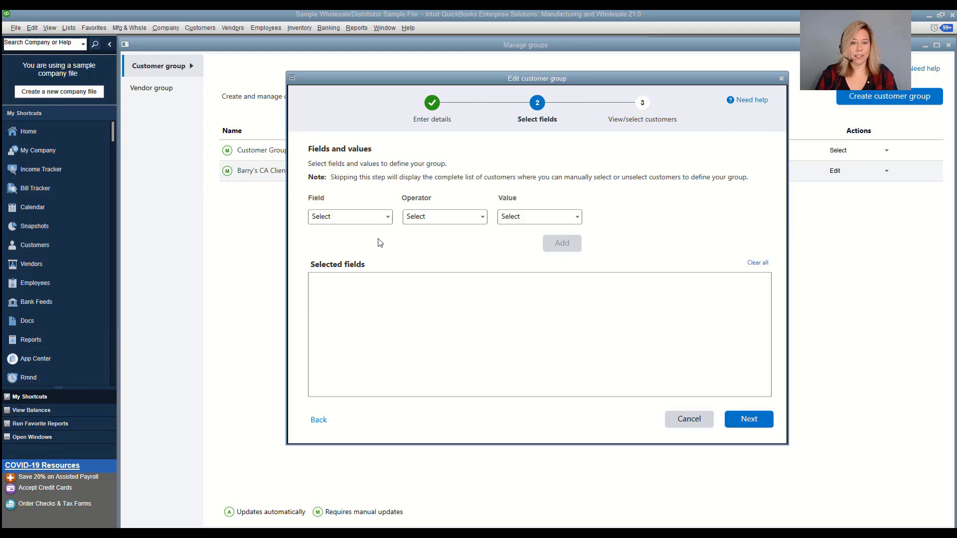
# Add an Open Balance Between 8000 and 40000 criterion to the customer group
pyautogui.click(387, 217)
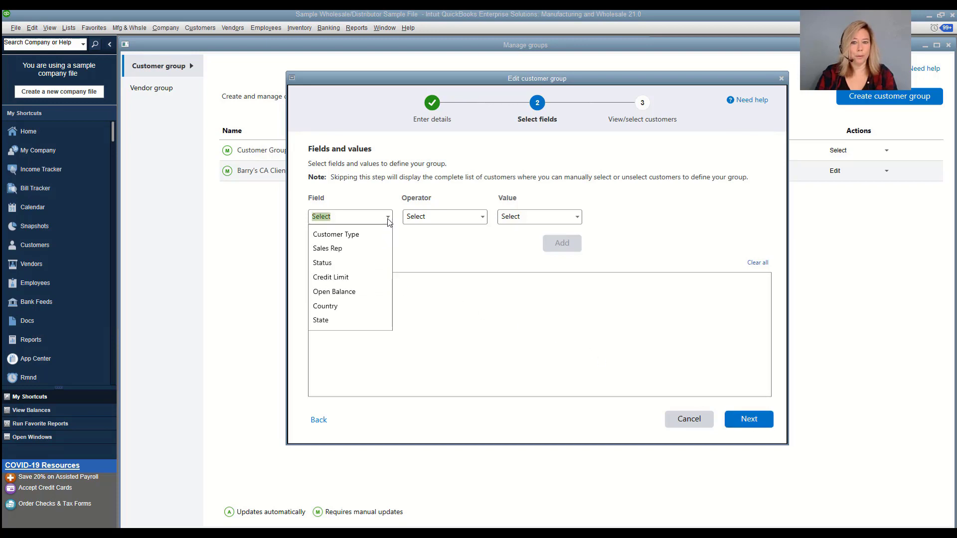
pyautogui.click(344, 292)
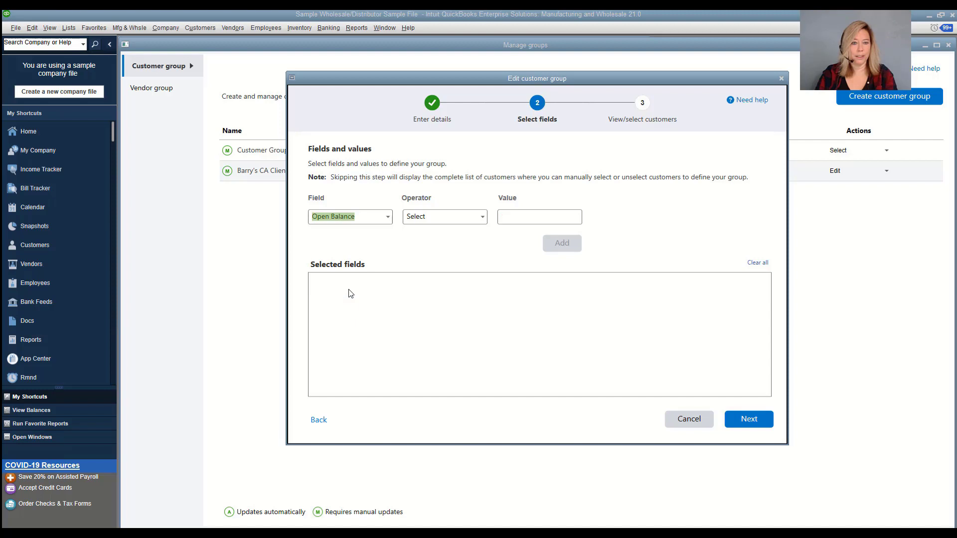
pyautogui.click(482, 218)
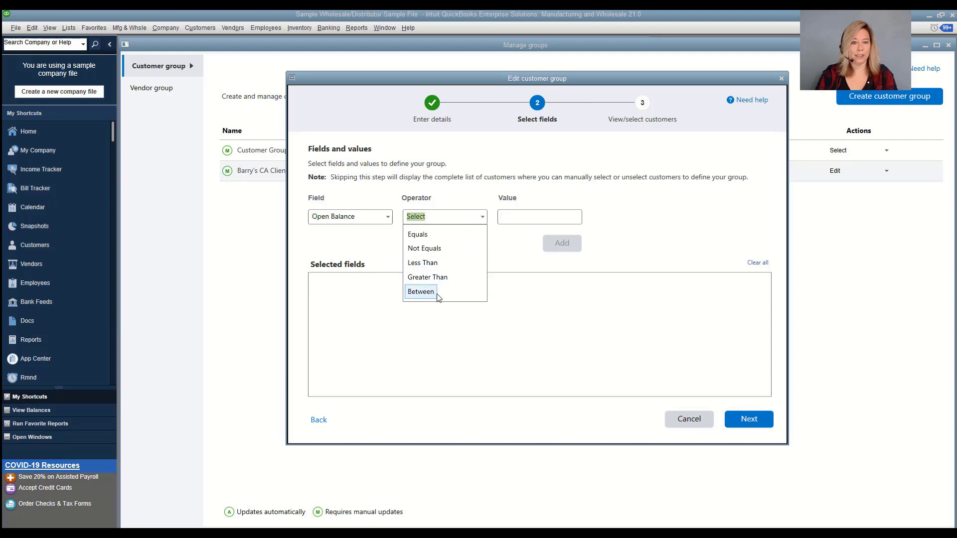
pyautogui.click(422, 291)
pyautogui.click(525, 219)
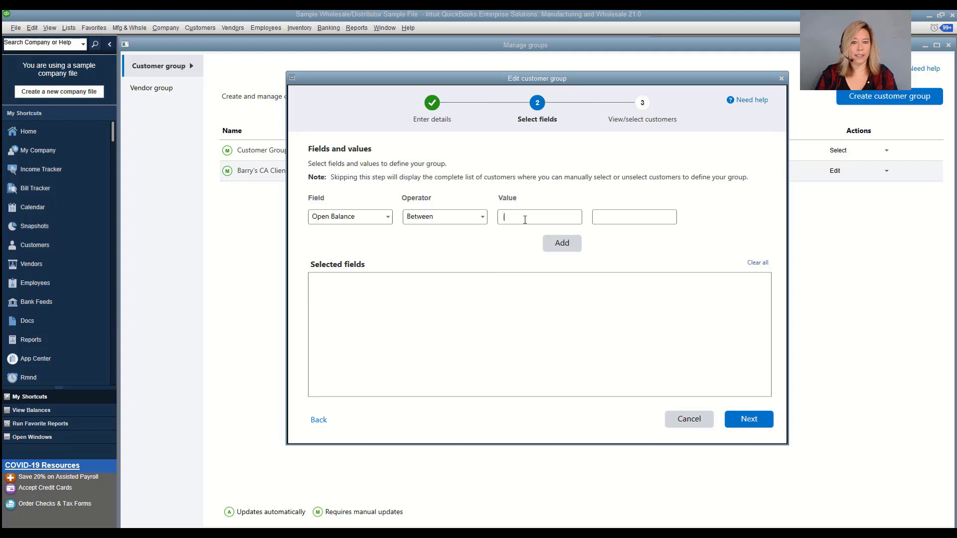
pyautogui.write('8000')
pyautogui.press('Tab')
pyautogui.write('40000')
pyautogui.click(562, 243)
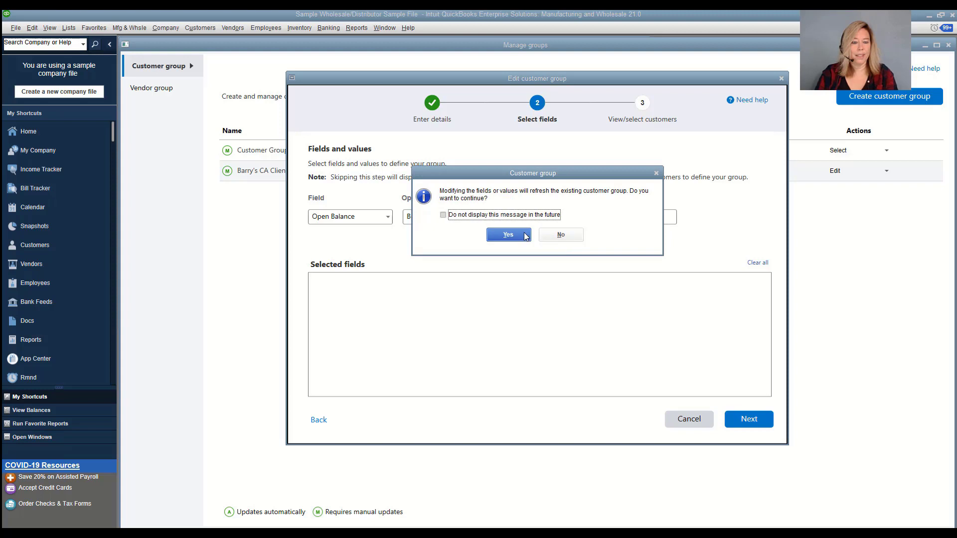
pyautogui.click(508, 234)
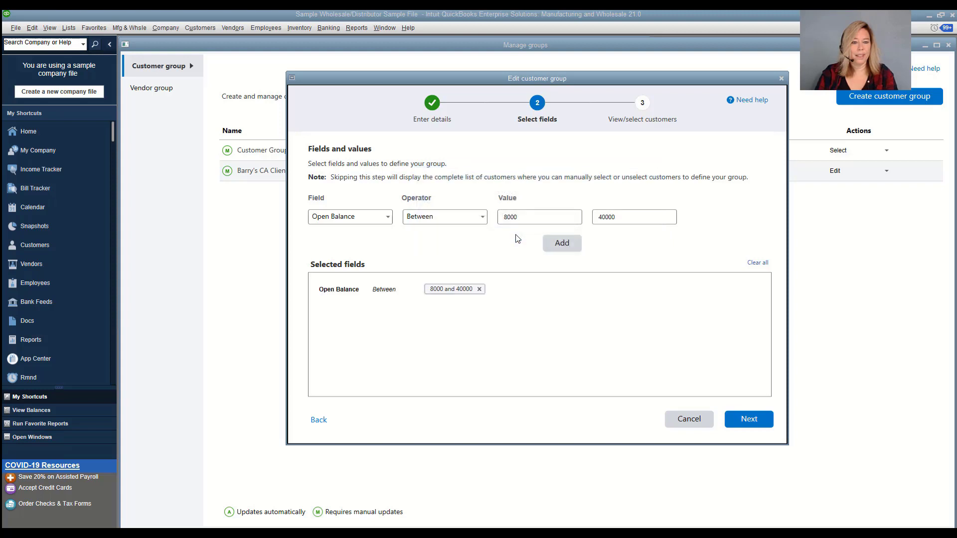
# Add a State Equals CA condition and continue to the matching customers
pyautogui.click(389, 220)
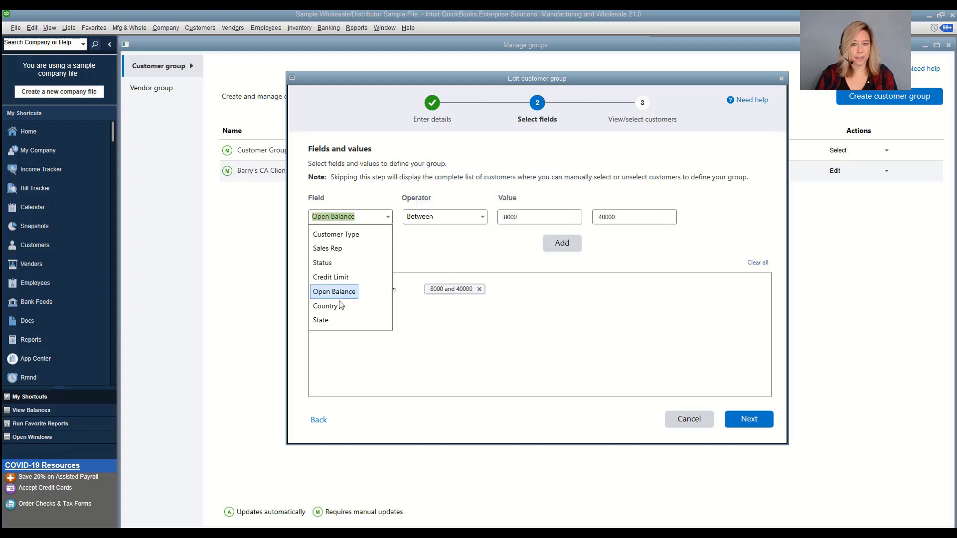
pyautogui.click(327, 323)
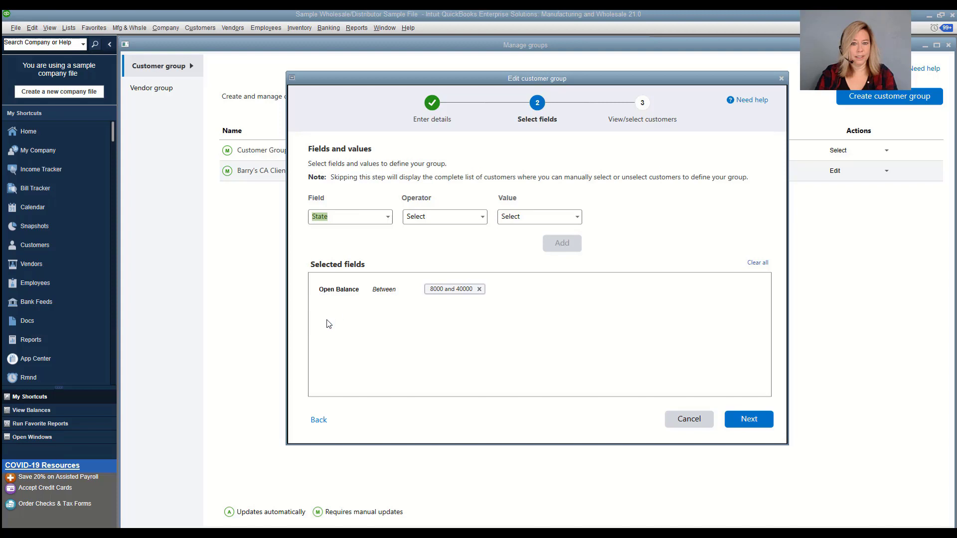
pyautogui.click(482, 219)
pyautogui.click(428, 233)
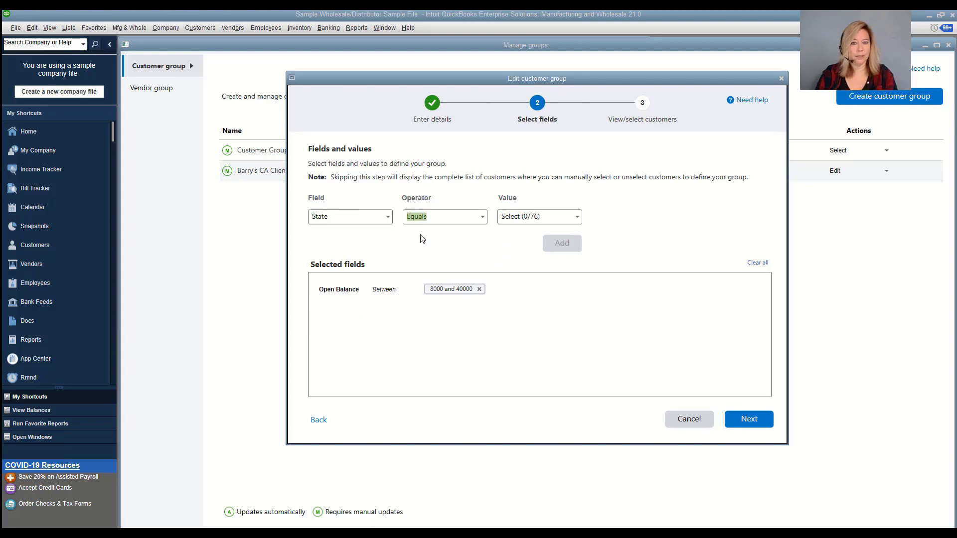
pyautogui.click(578, 218)
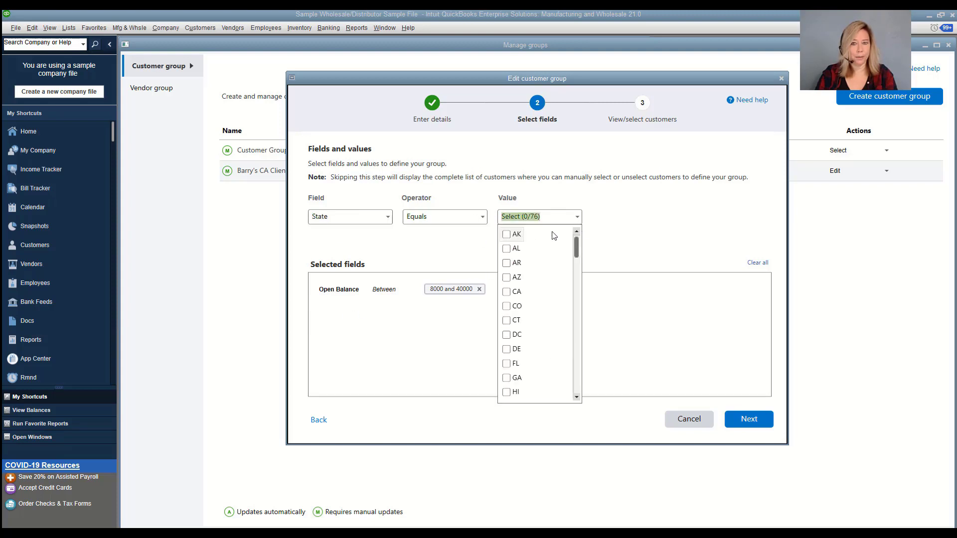
pyautogui.click(507, 292)
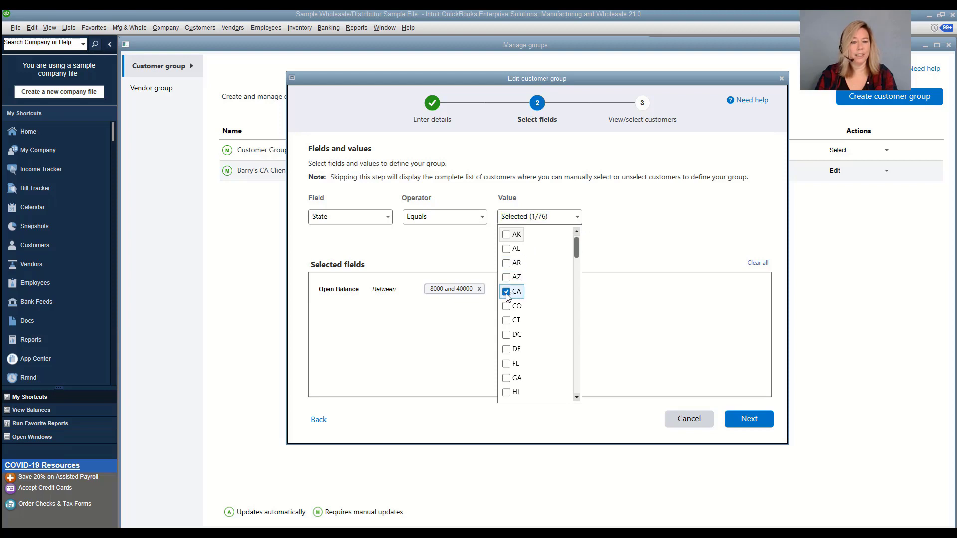
pyautogui.click(616, 255)
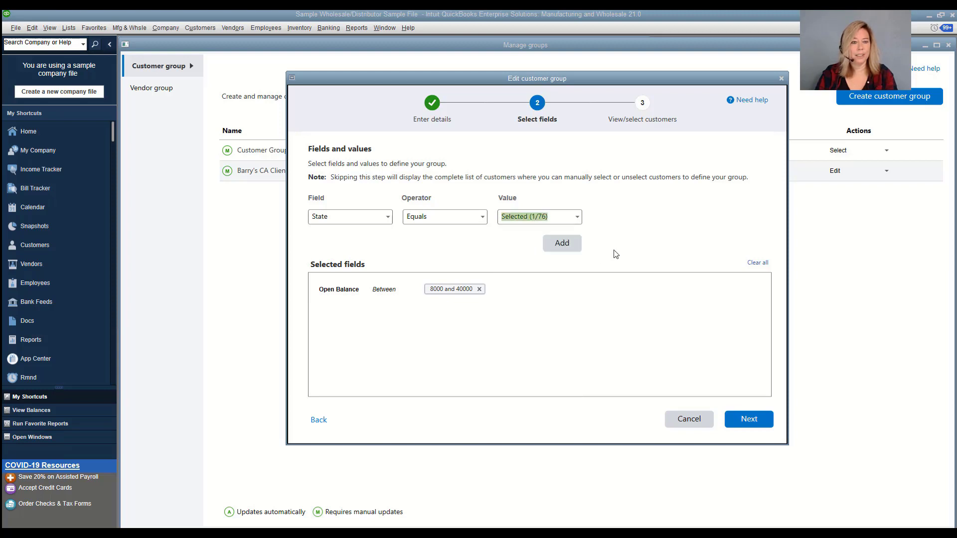
pyautogui.click(567, 243)
pyautogui.click(508, 234)
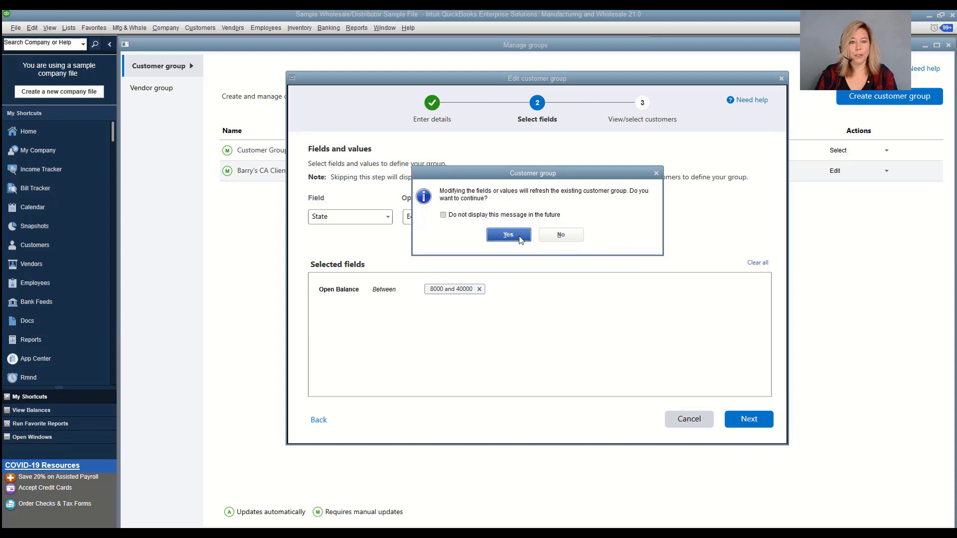
pyautogui.click(751, 419)
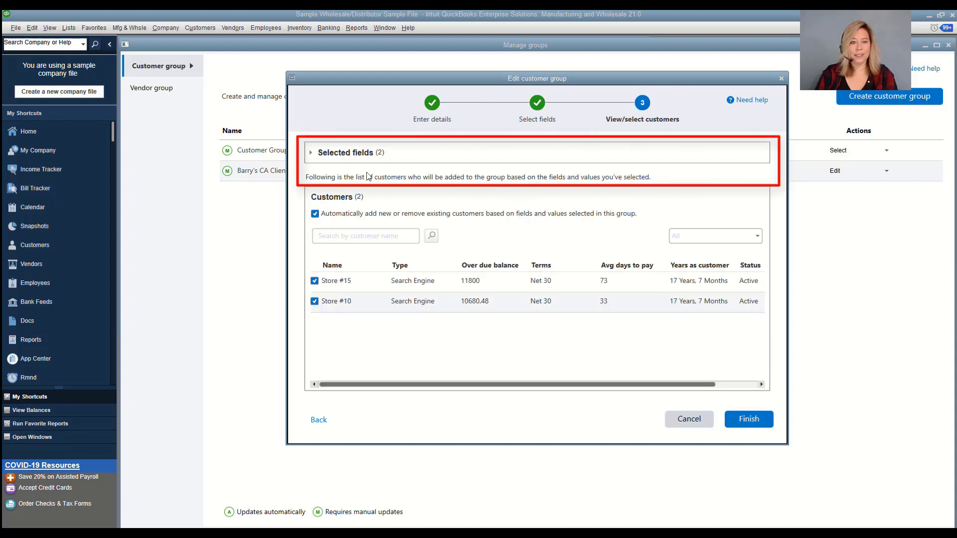
# Keep Store #15 and automatic membership updates, then finish saving the CA clients group
pyautogui.click(312, 157)
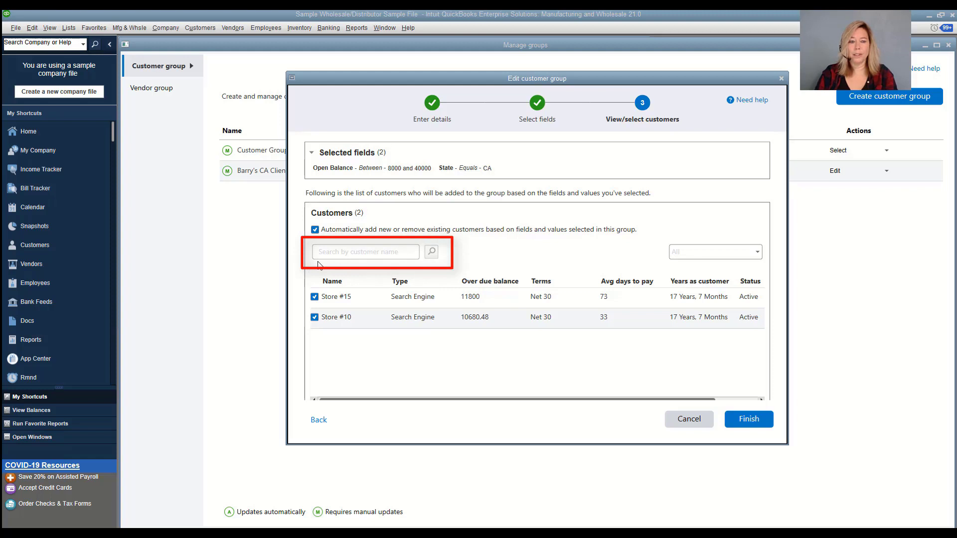
pyautogui.click(315, 297)
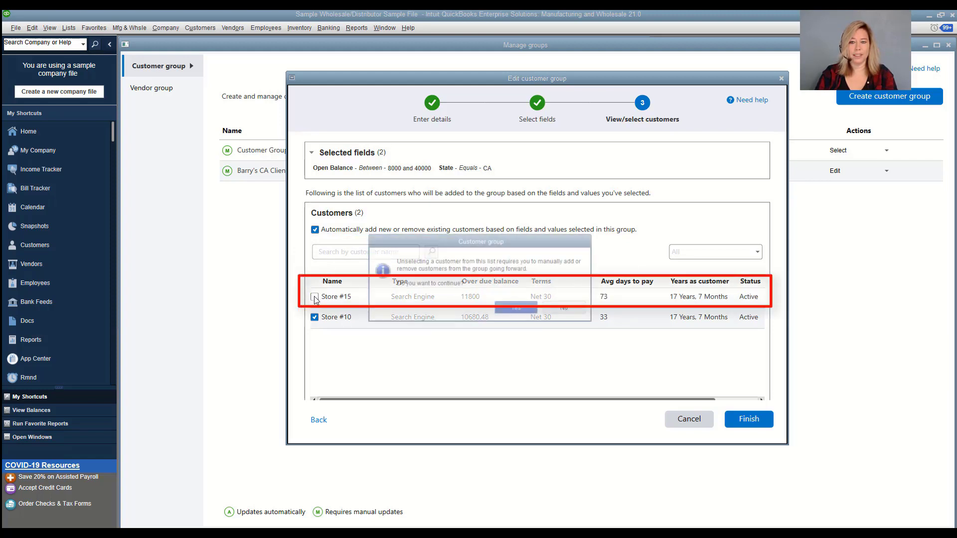
pyautogui.click(562, 313)
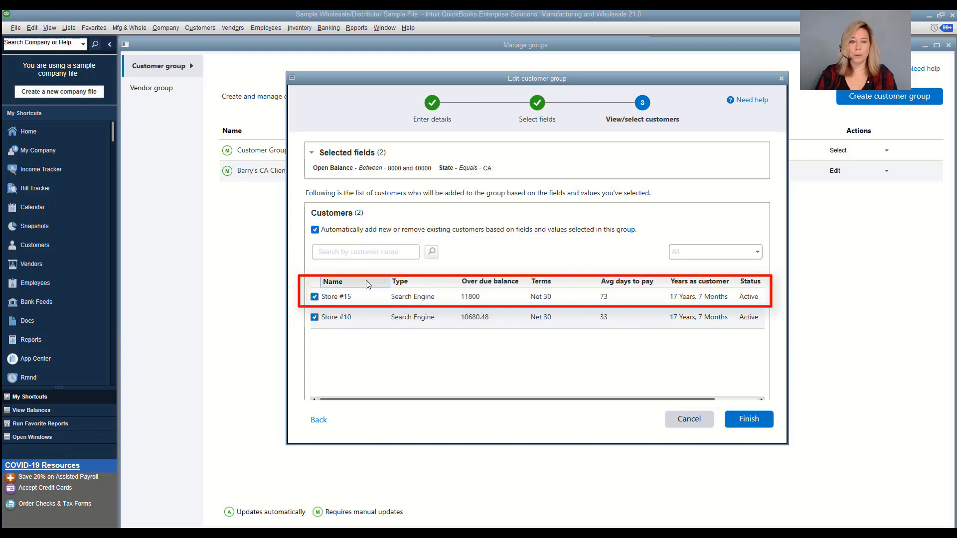
pyautogui.click(315, 231)
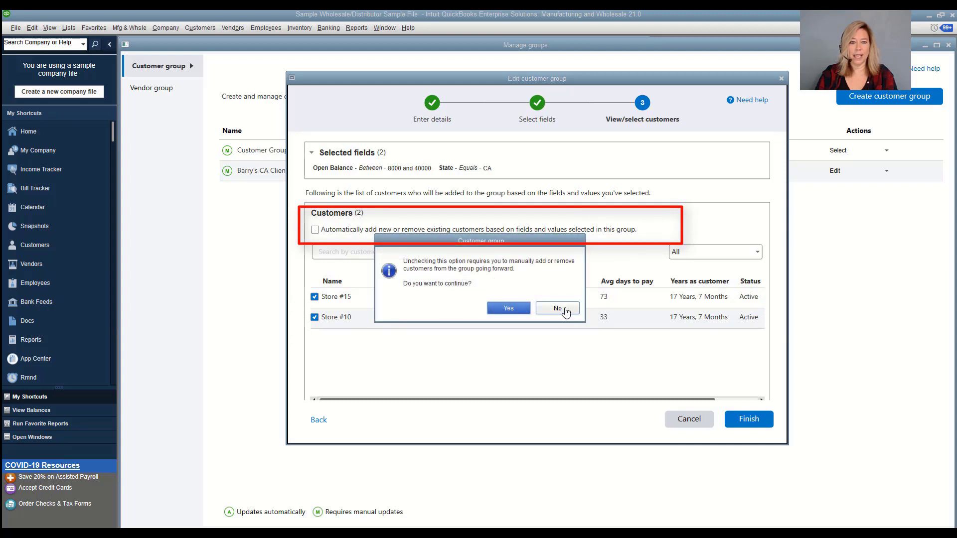
pyautogui.click(566, 312)
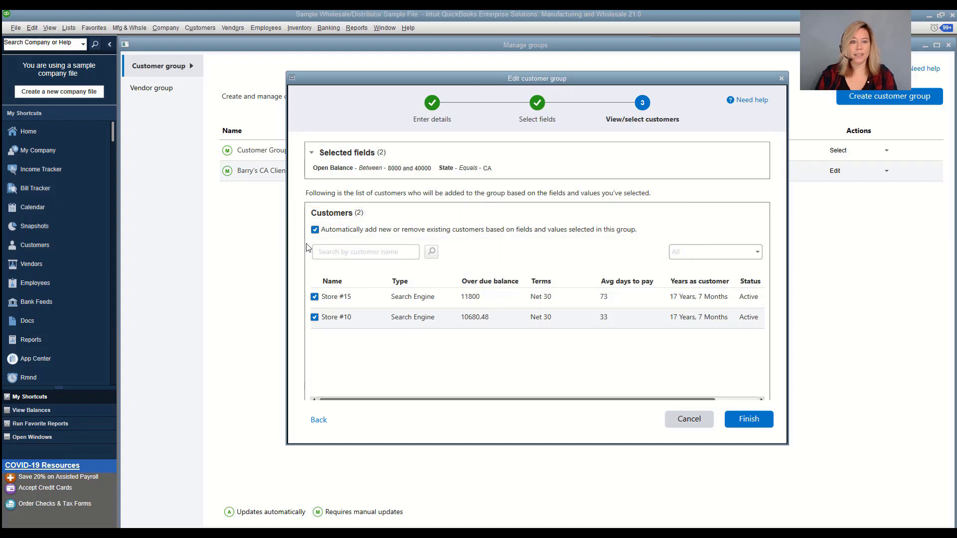
pyautogui.click(732, 423)
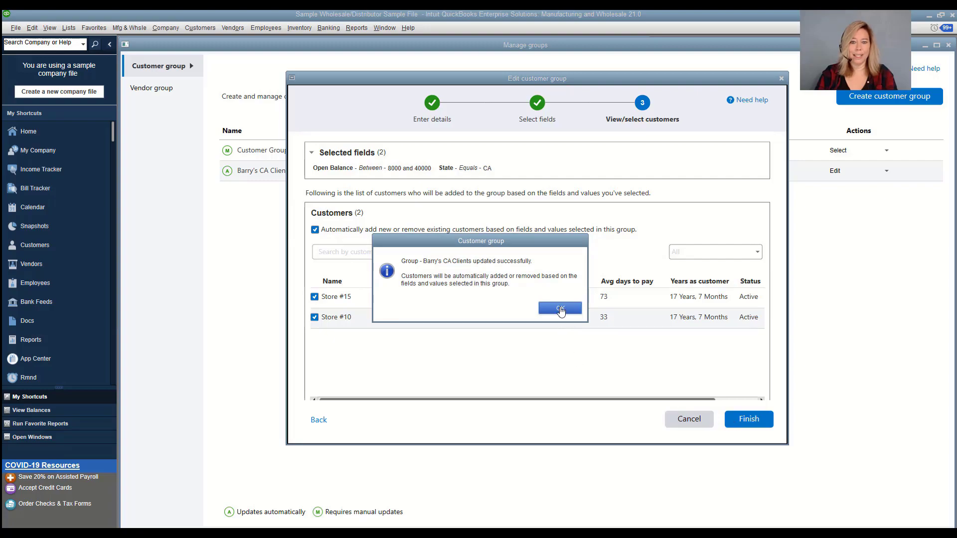
pyautogui.click(560, 309)
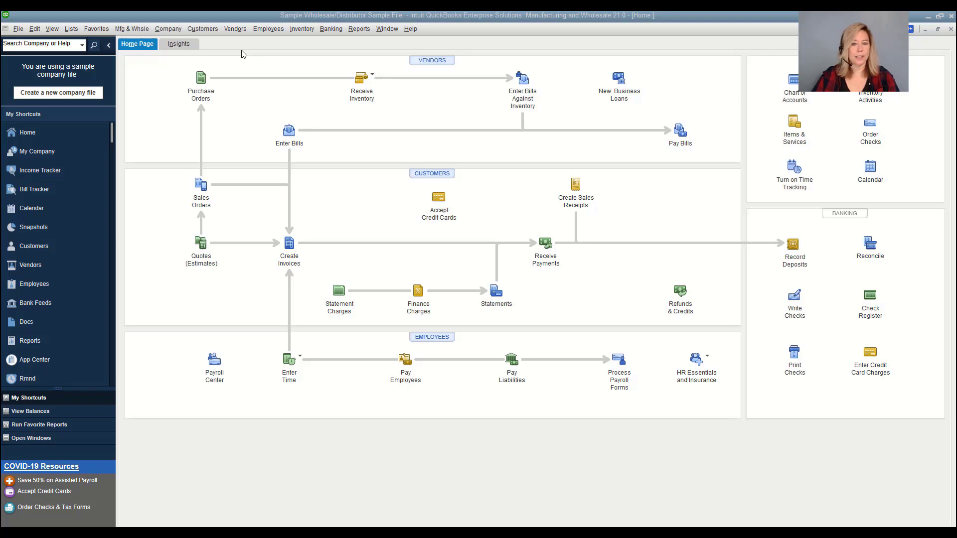
# Create a vendor group named 'CA Vendor Group' described 'Active Vendors located in CA'
pyautogui.click(72, 29)
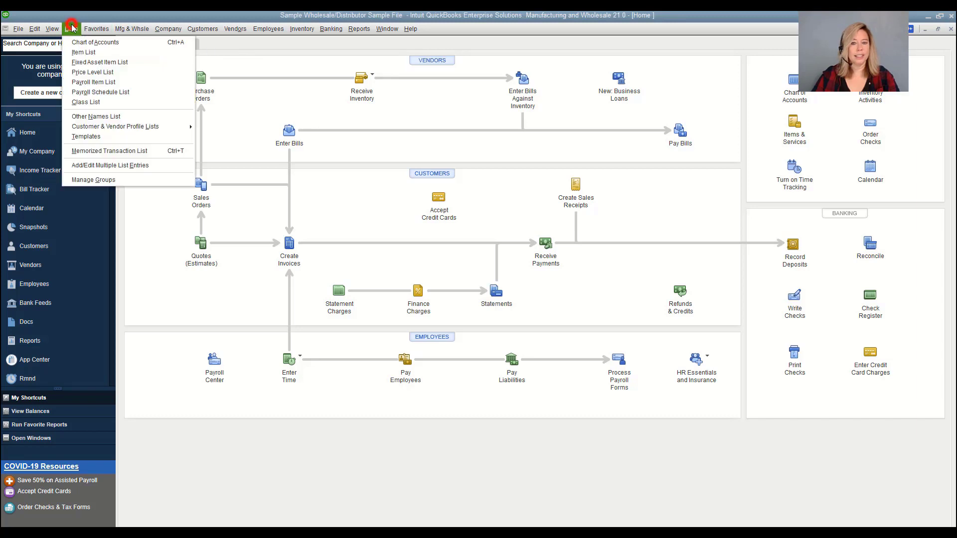
pyautogui.click(125, 180)
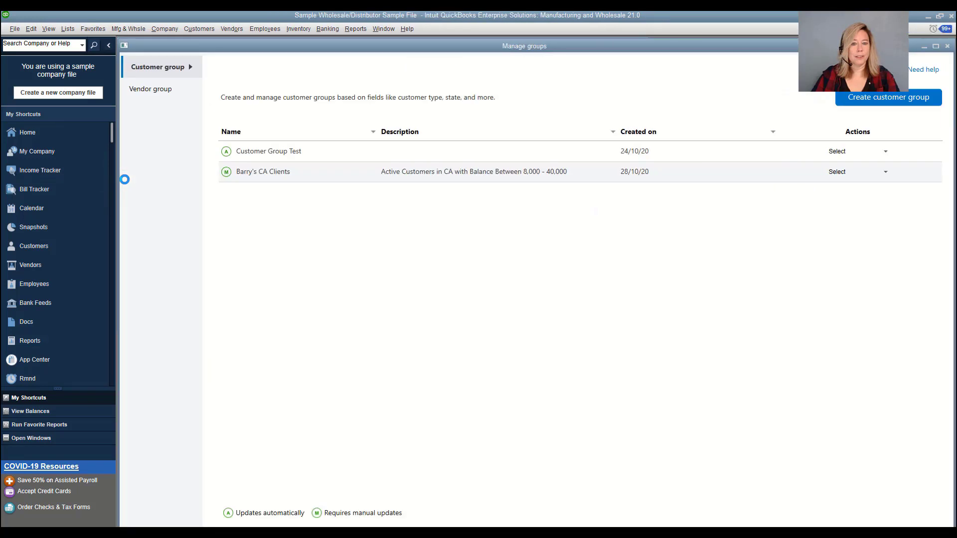
pyautogui.click(166, 95)
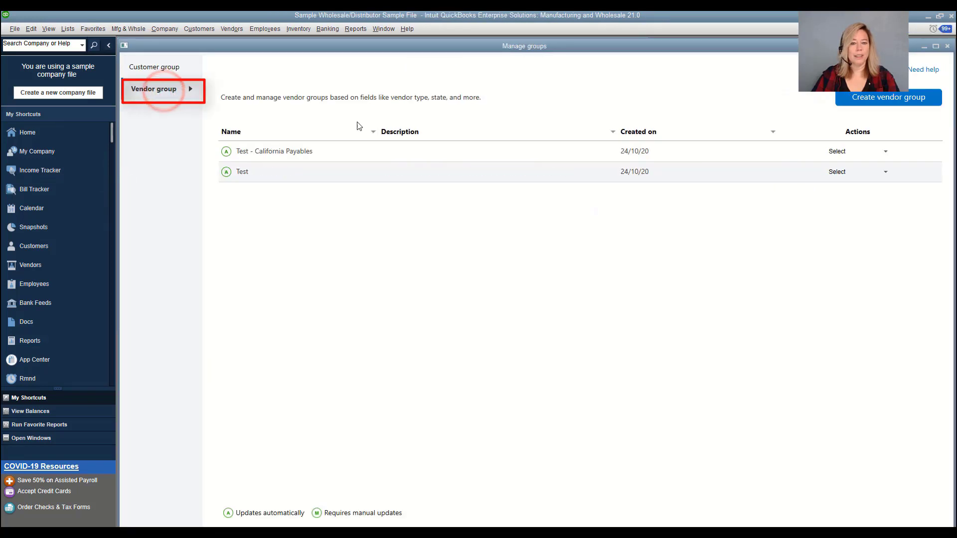
pyautogui.click(857, 101)
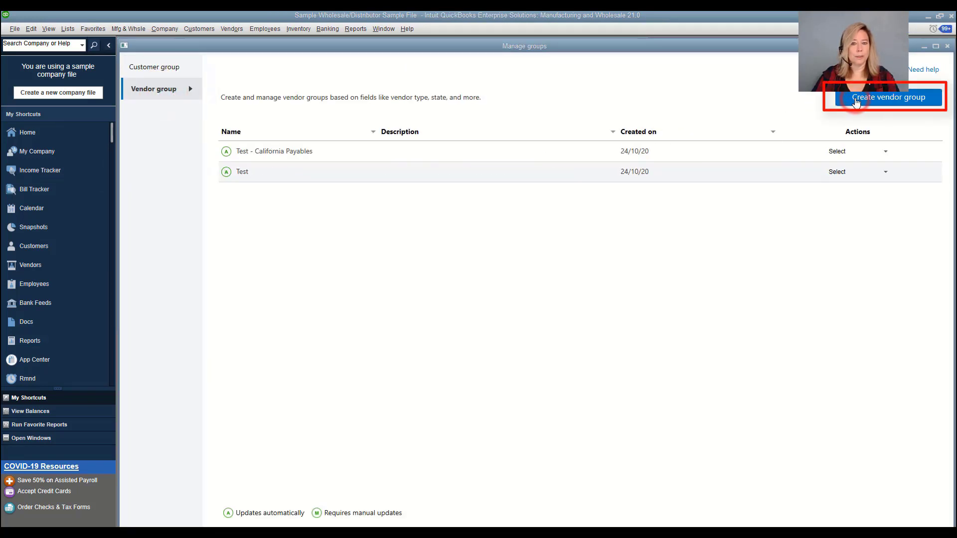
pyautogui.click(421, 202)
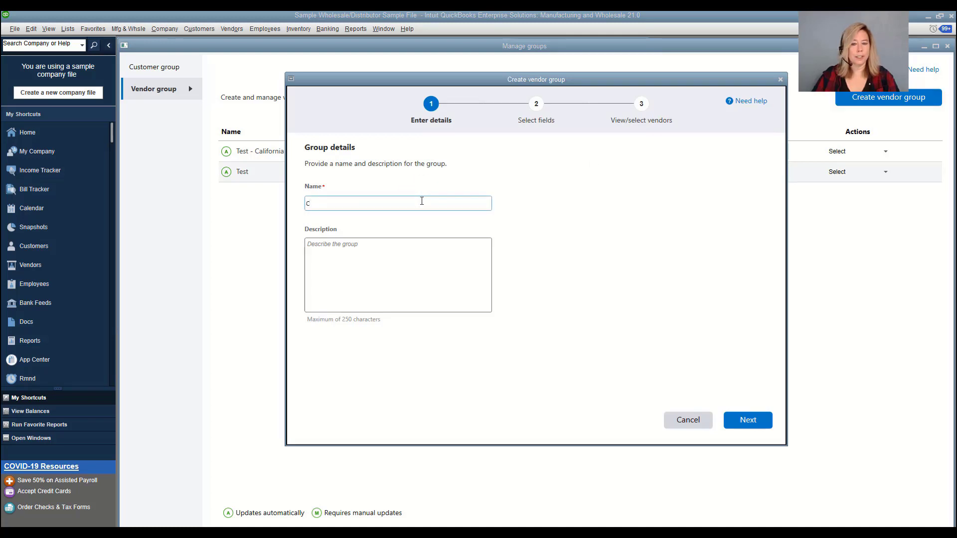
pyautogui.write('CA Vendor Group')
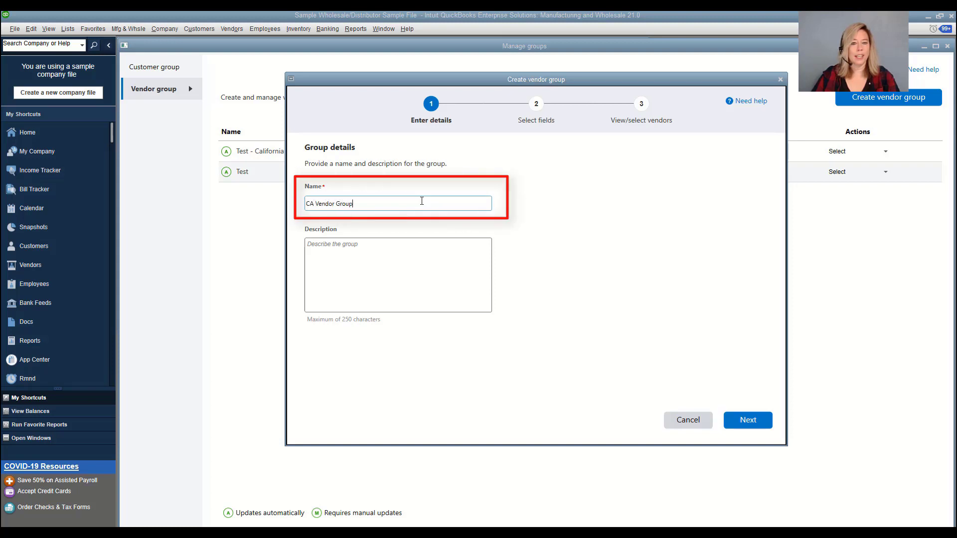
pyautogui.press('Tab')
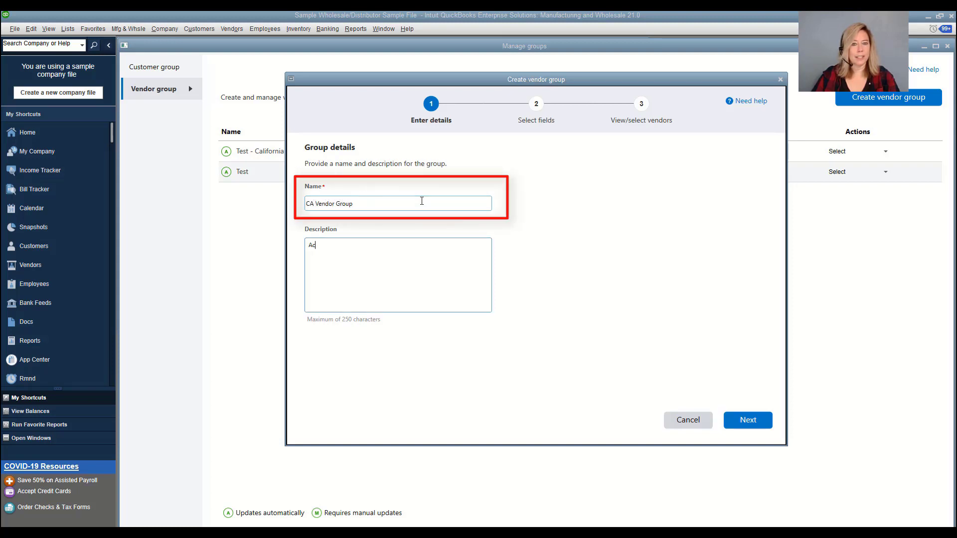
pyautogui.write('Active Vendors ')
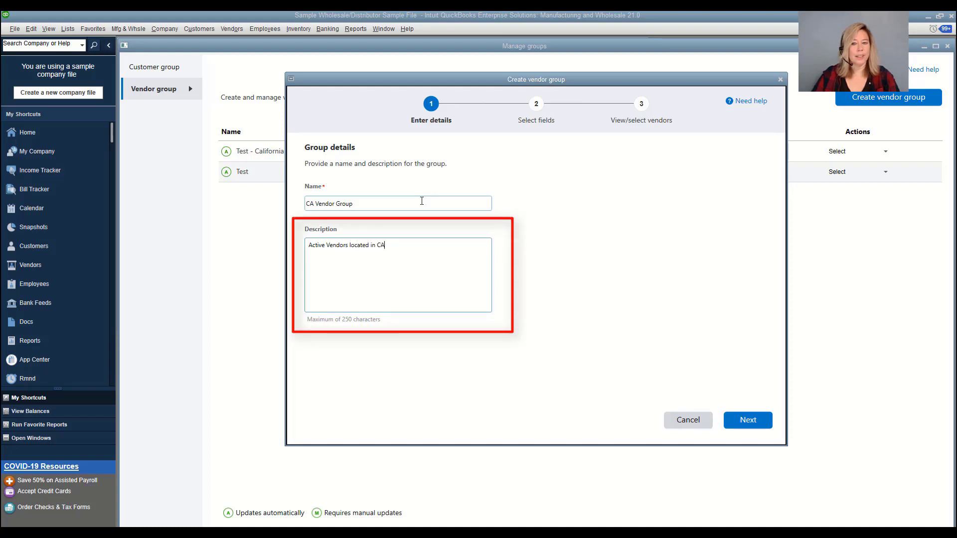
pyautogui.write('located in CA')
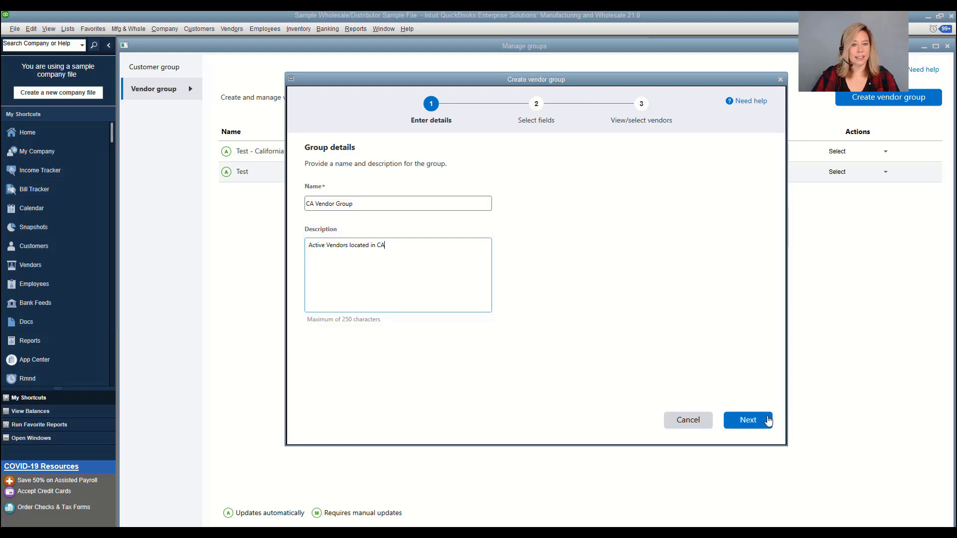
pyautogui.click(760, 422)
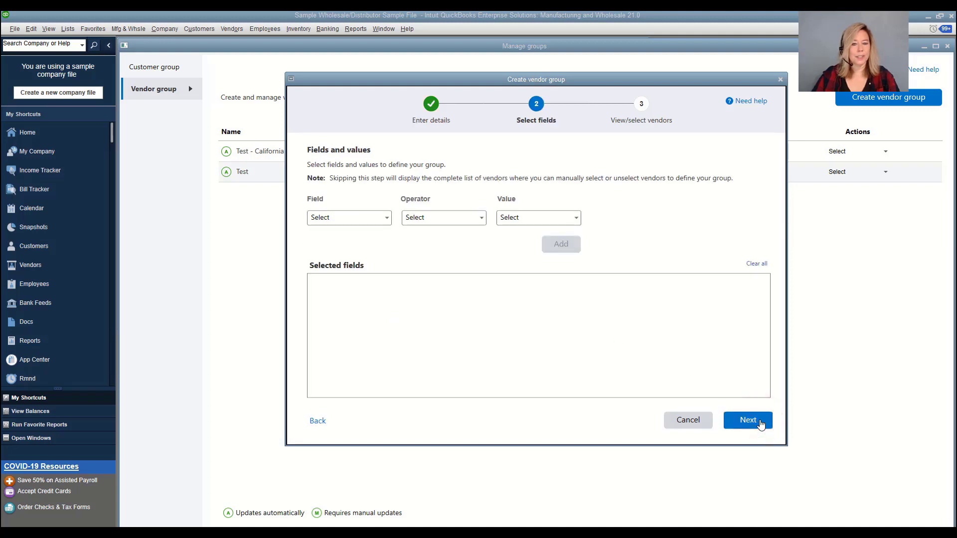
# Add a Status Equals Active condition to the vendor group
pyautogui.click(387, 220)
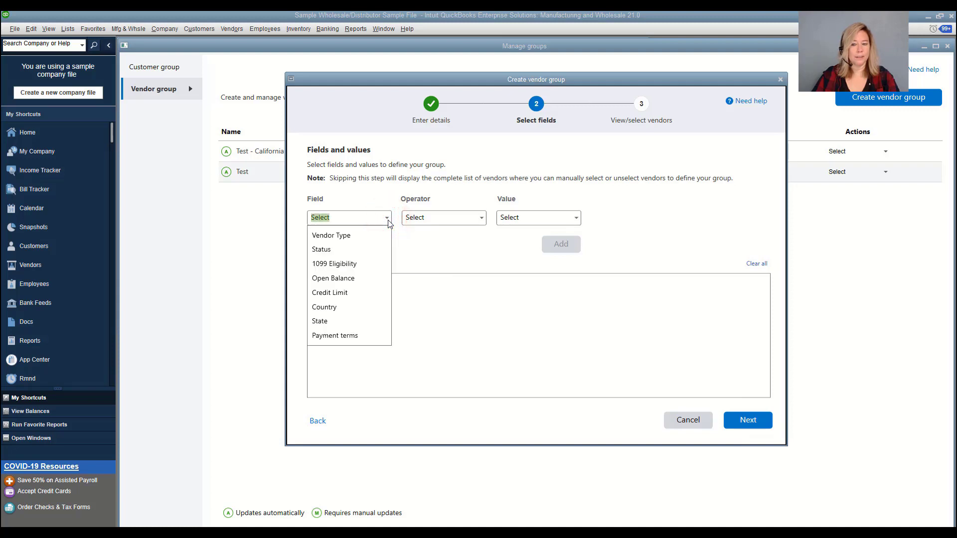
pyautogui.click(315, 248)
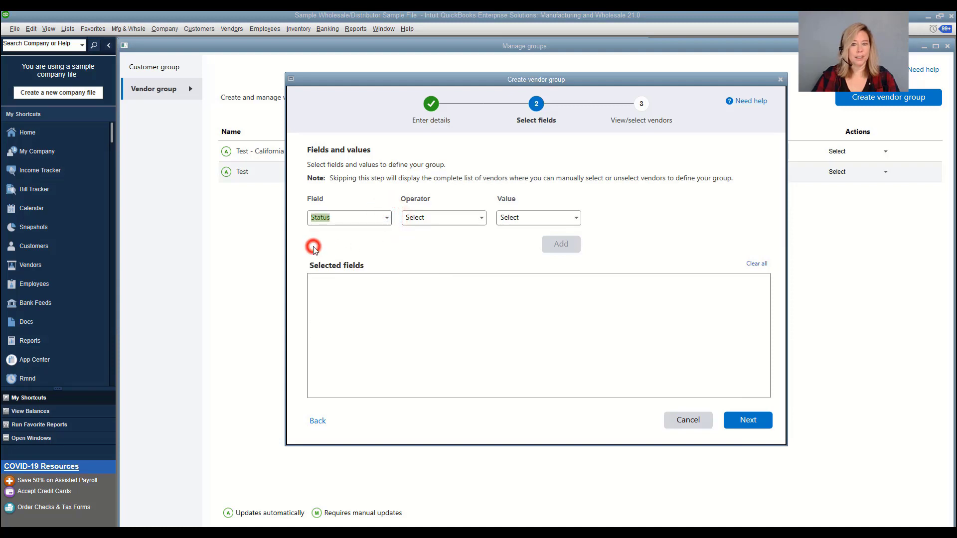
pyautogui.click(482, 218)
pyautogui.click(417, 236)
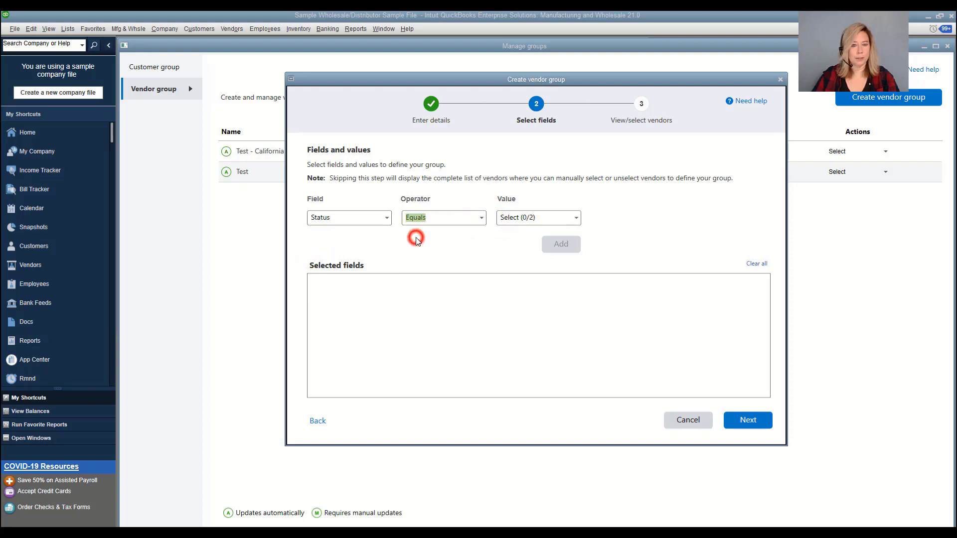
pyautogui.click(578, 219)
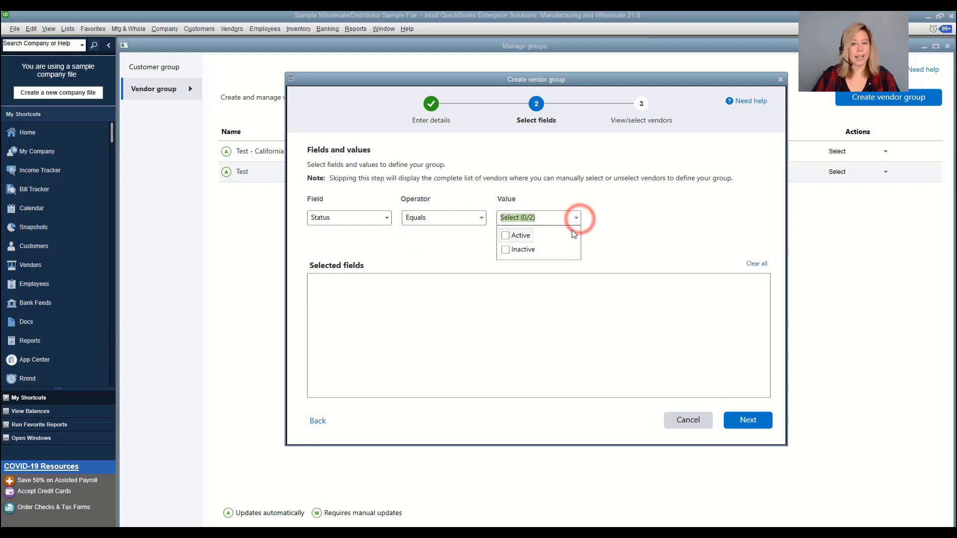
pyautogui.click(506, 239)
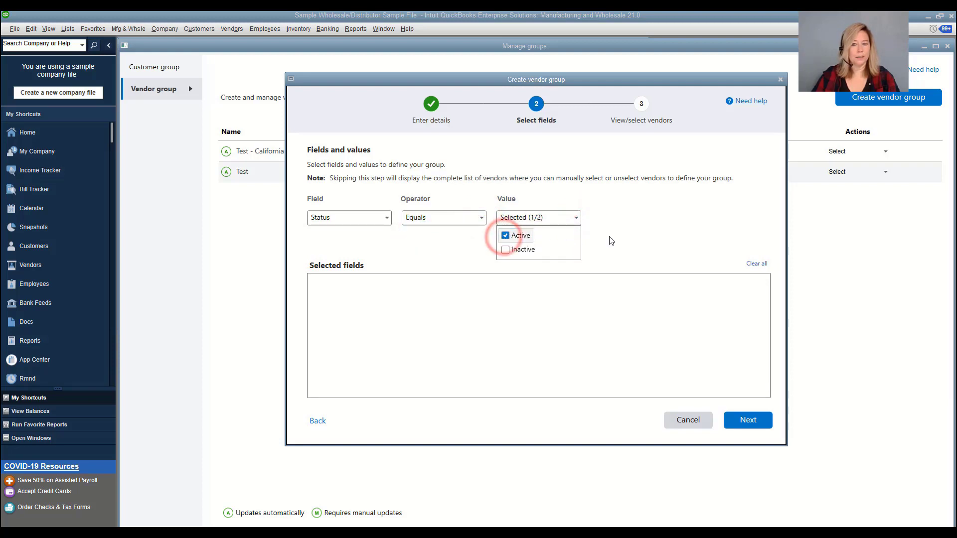
pyautogui.click(626, 227)
pyautogui.click(567, 243)
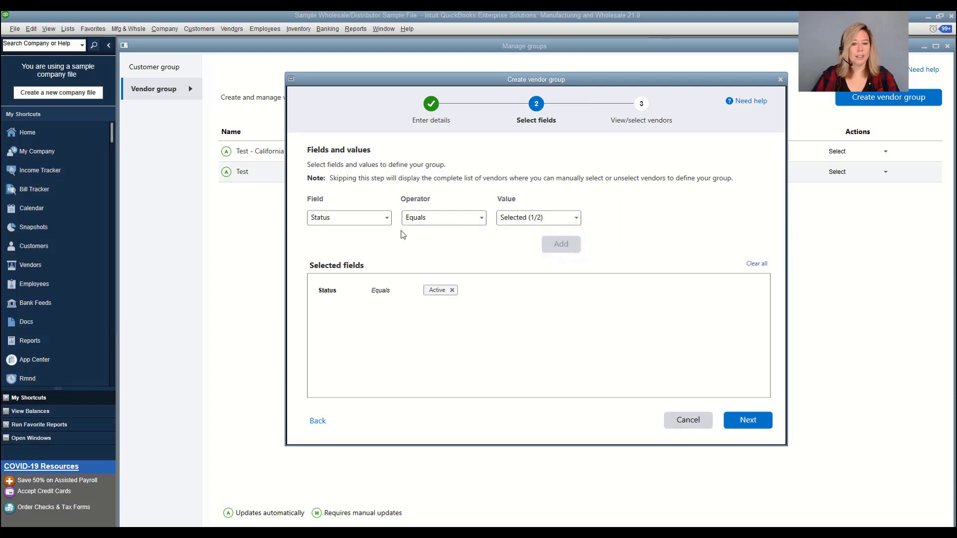
# Add a State Equals CA condition and move on to the 32 matching vendors
pyautogui.click(385, 219)
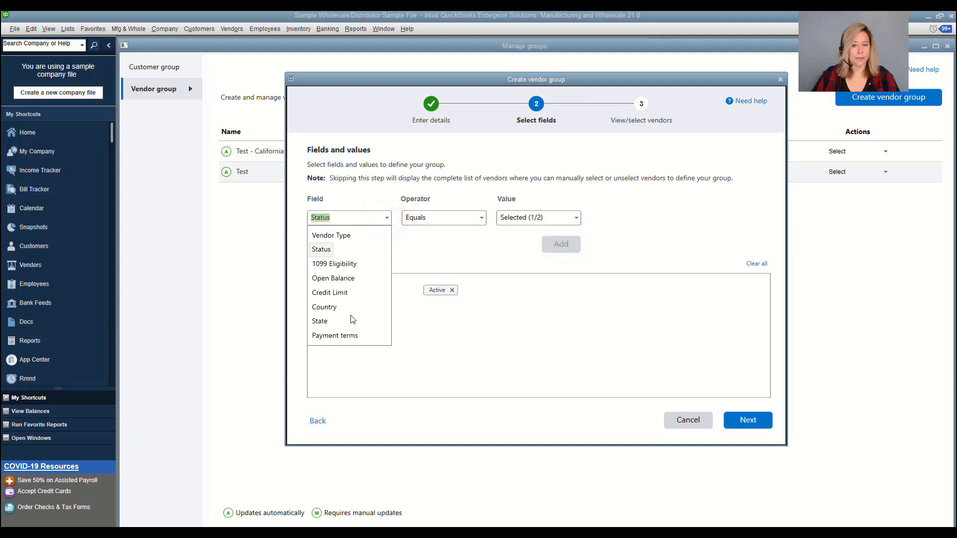
pyautogui.click(321, 322)
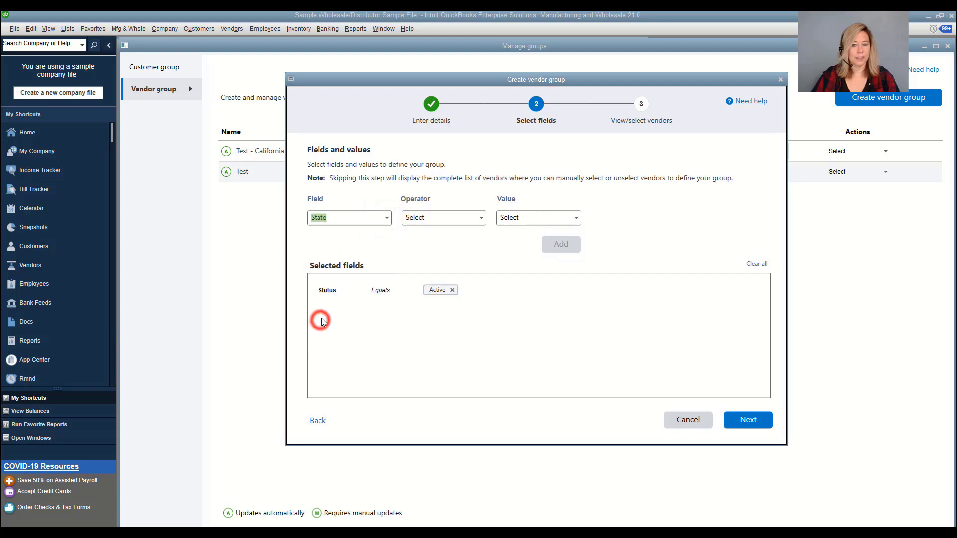
pyautogui.click(481, 218)
pyautogui.click(424, 236)
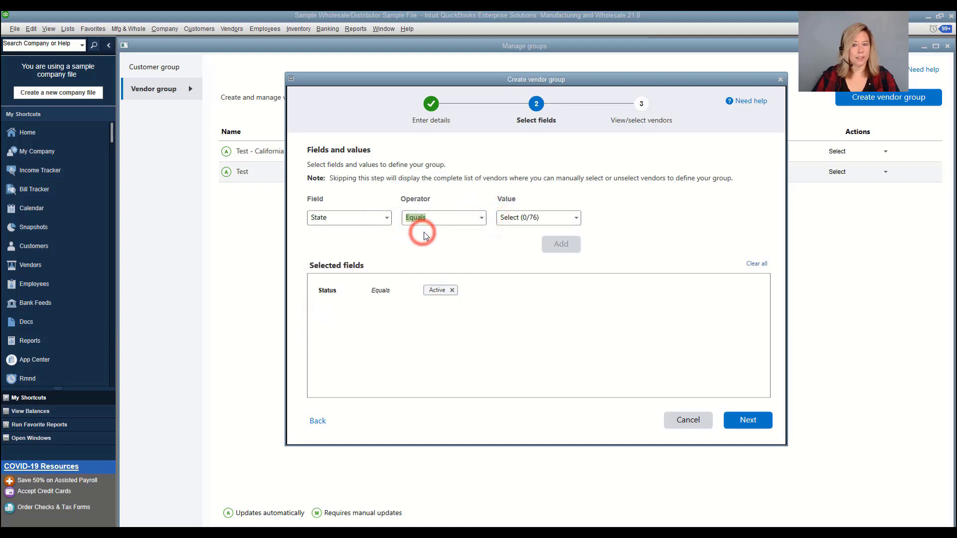
pyautogui.click(577, 220)
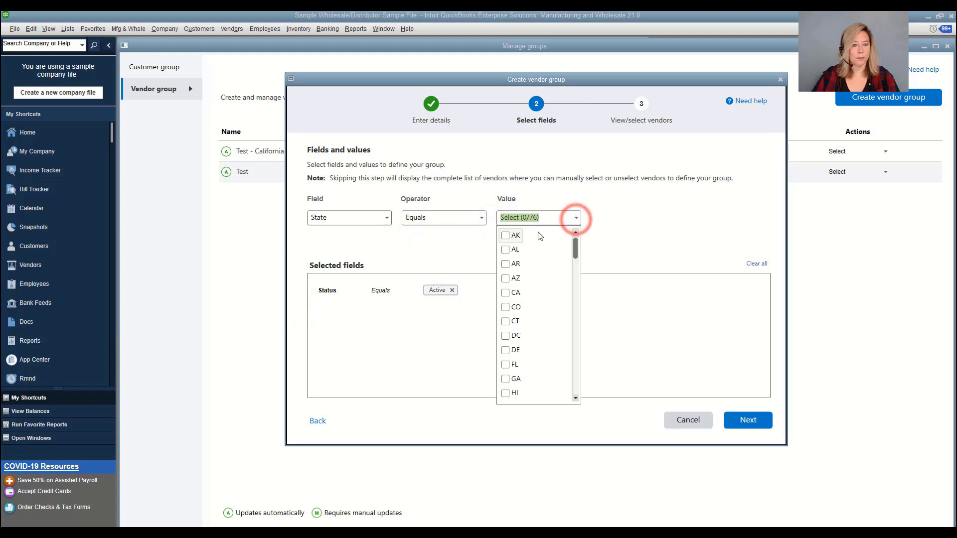
pyautogui.click(508, 294)
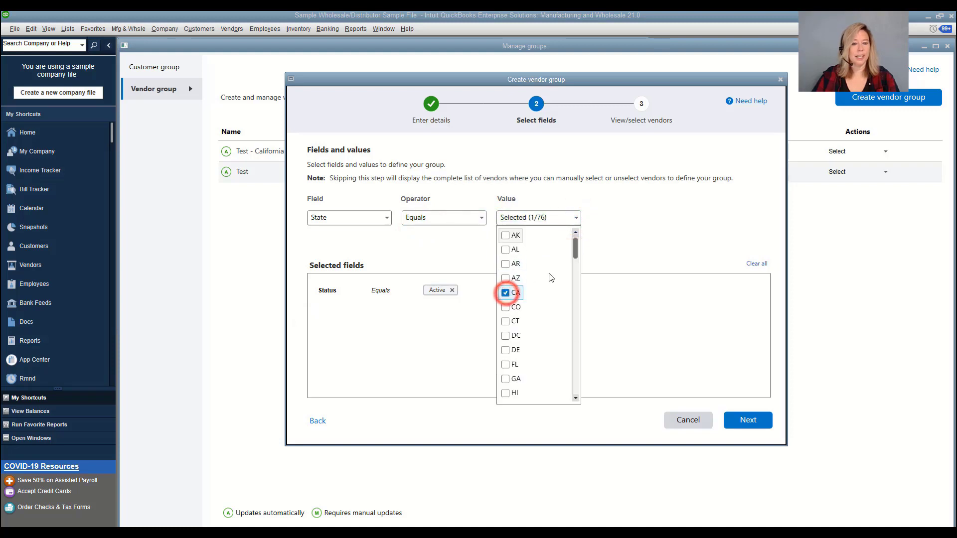
pyautogui.click(606, 237)
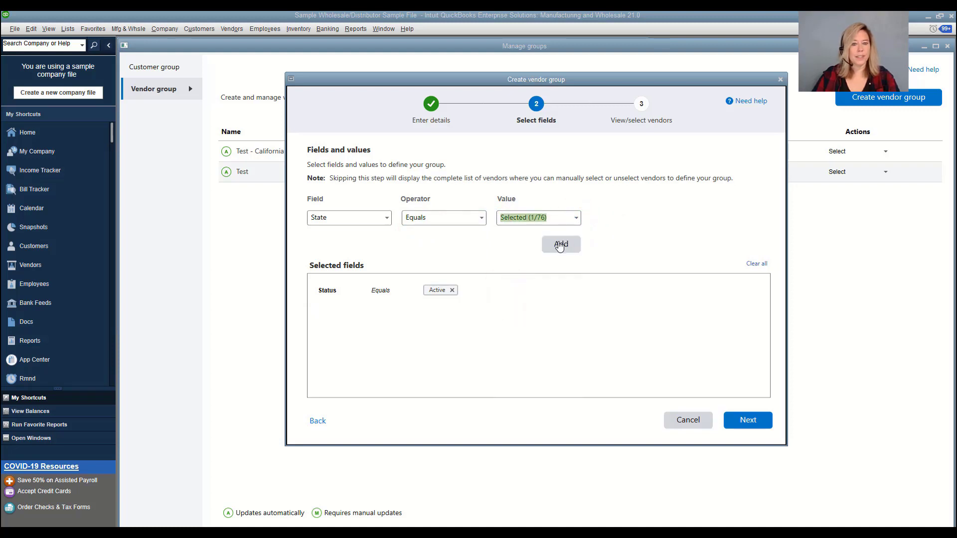
pyautogui.click(560, 244)
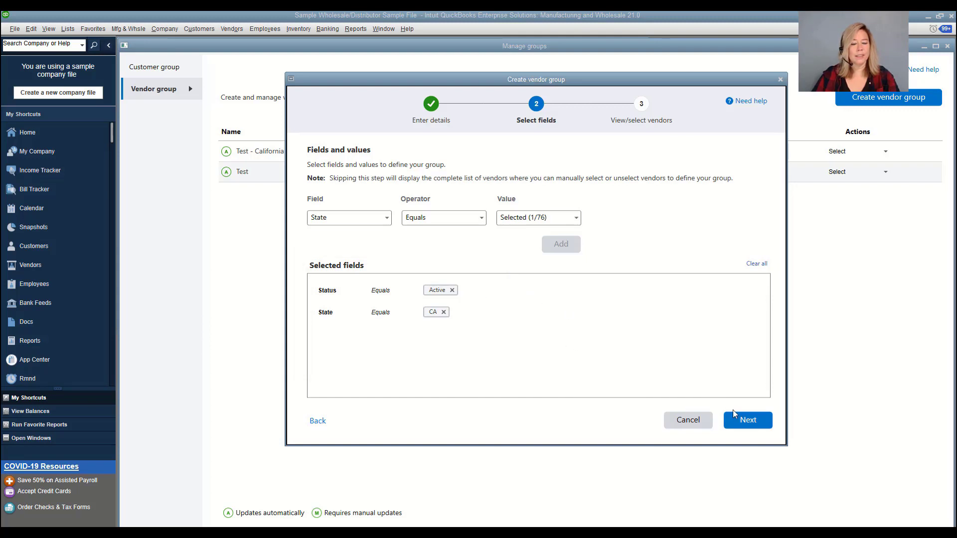
pyautogui.click(745, 425)
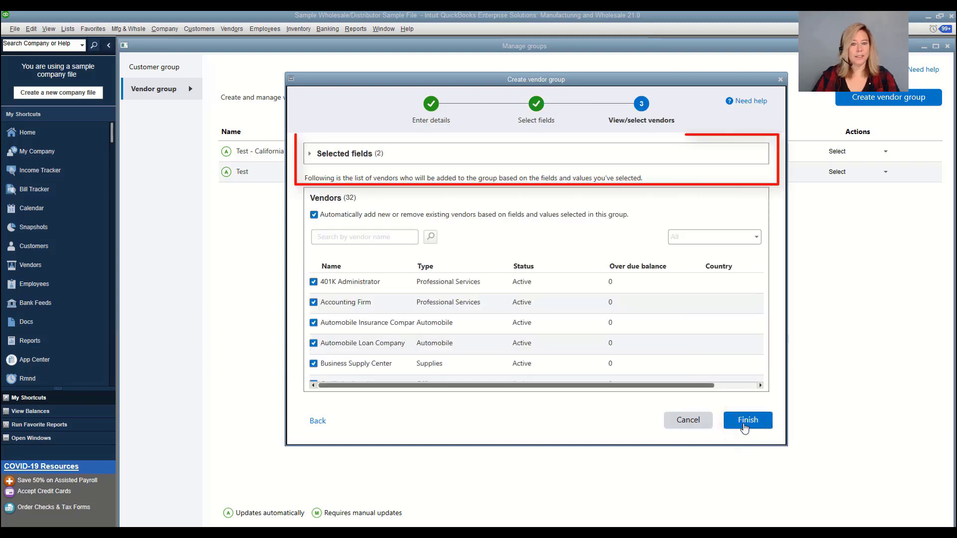
# Remove 401K Administrator from the CA Vendor Group's selected vendors
pyautogui.click(337, 153)
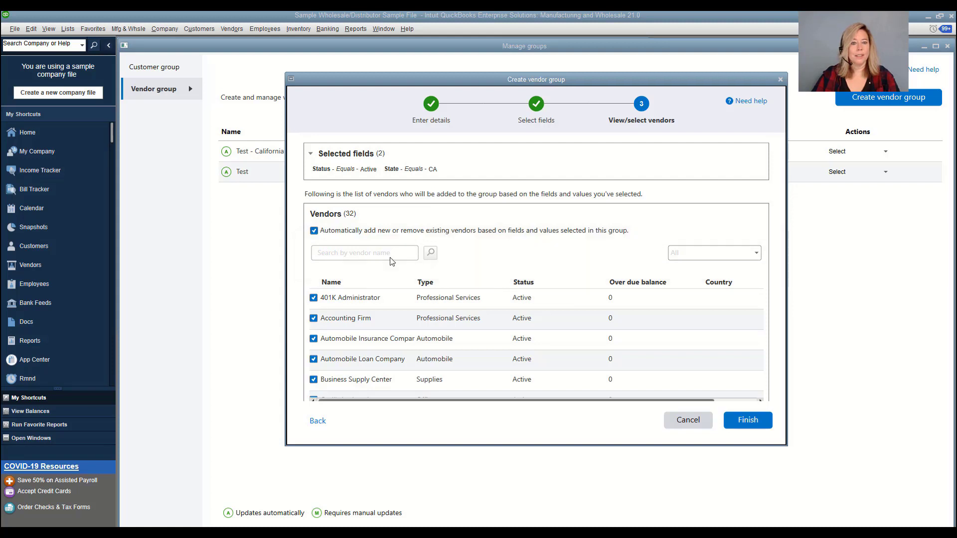
pyautogui.click(314, 298)
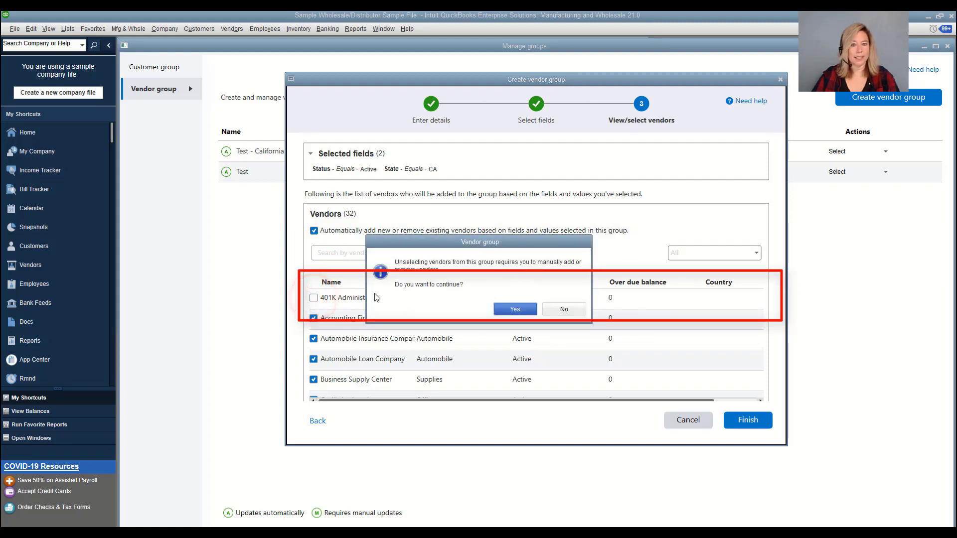
pyautogui.click(511, 310)
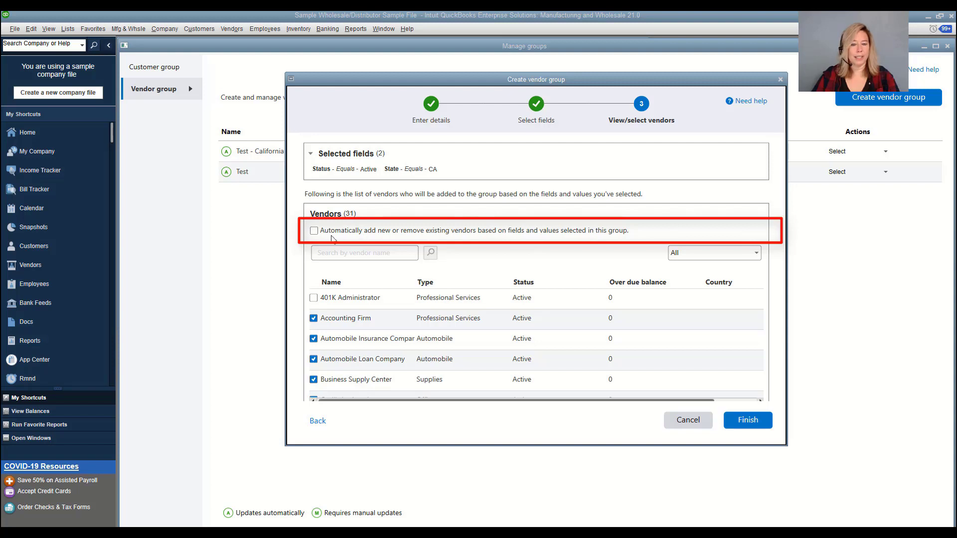
# Leave automatic updating off and save CA Vendor Group with its 31 vendors
pyautogui.click(314, 233)
pyautogui.click(313, 231)
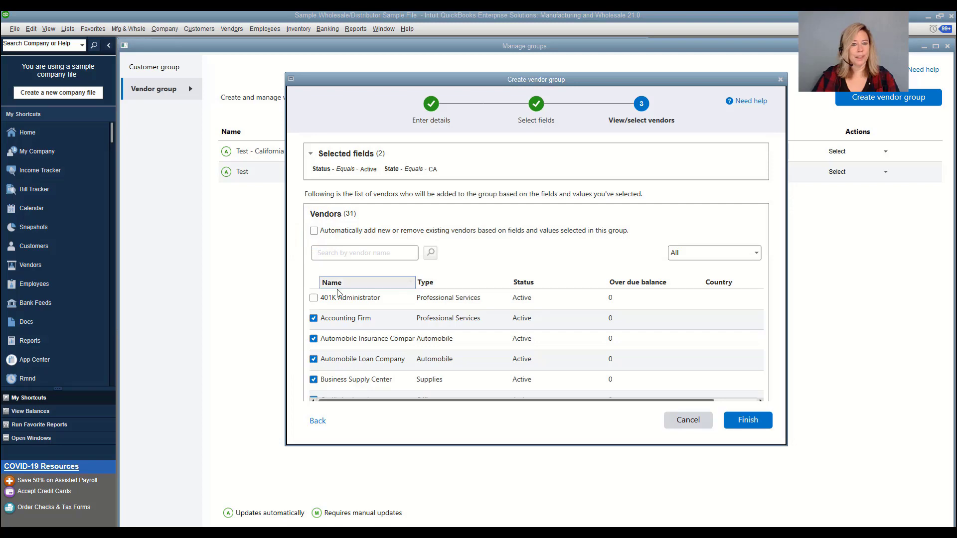
pyautogui.click(753, 421)
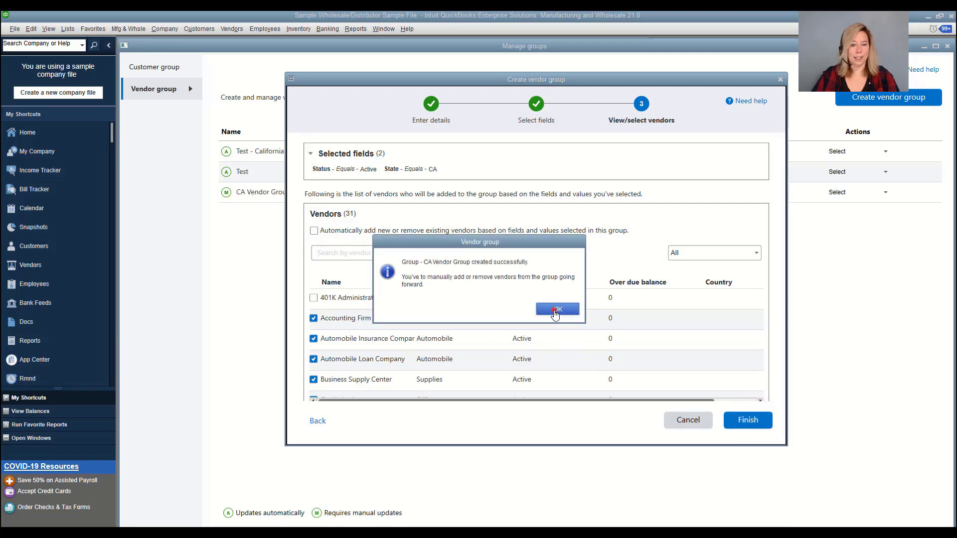
pyautogui.click(555, 311)
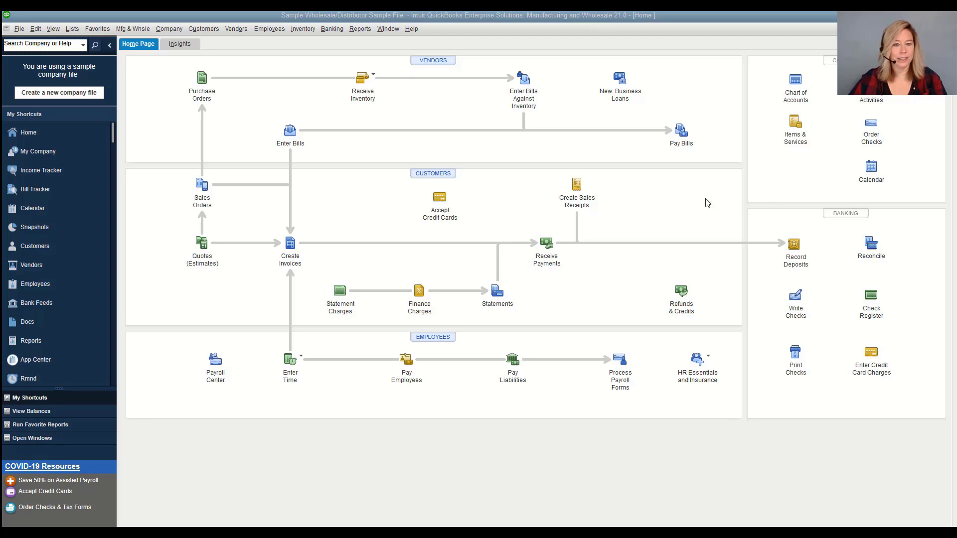
# Open Customer Group Test for editing from Lists > Manage Groups
pyautogui.click(72, 29)
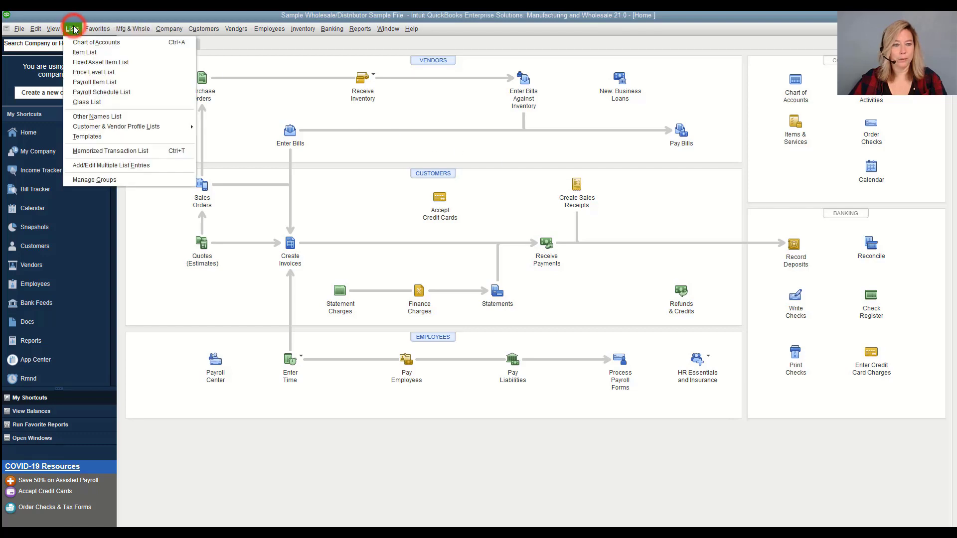
pyautogui.click(112, 179)
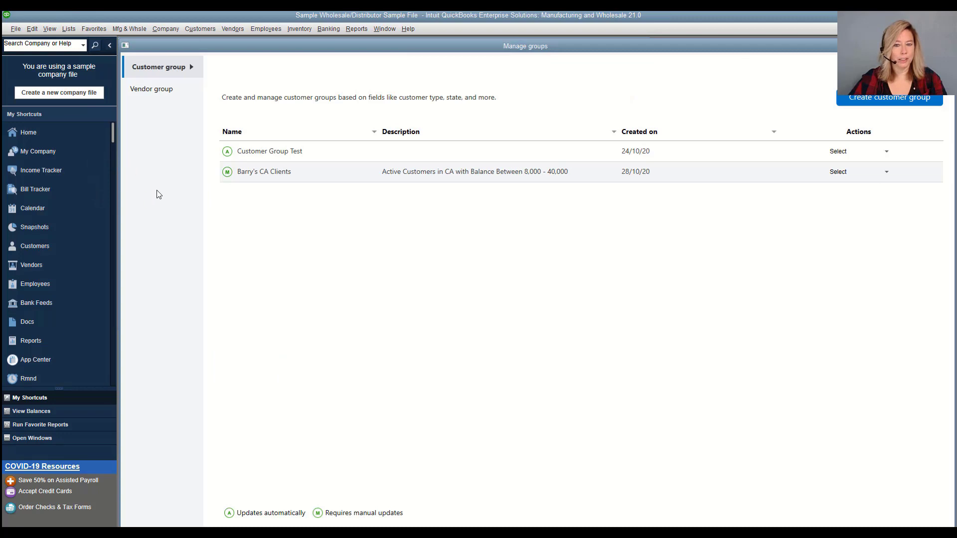
pyautogui.click(145, 66)
pyautogui.click(888, 152)
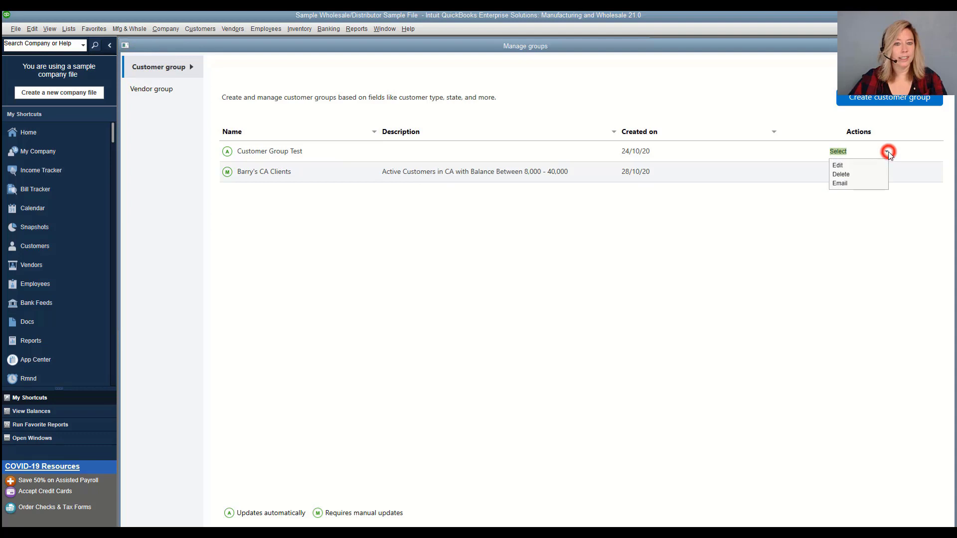
pyautogui.click(853, 167)
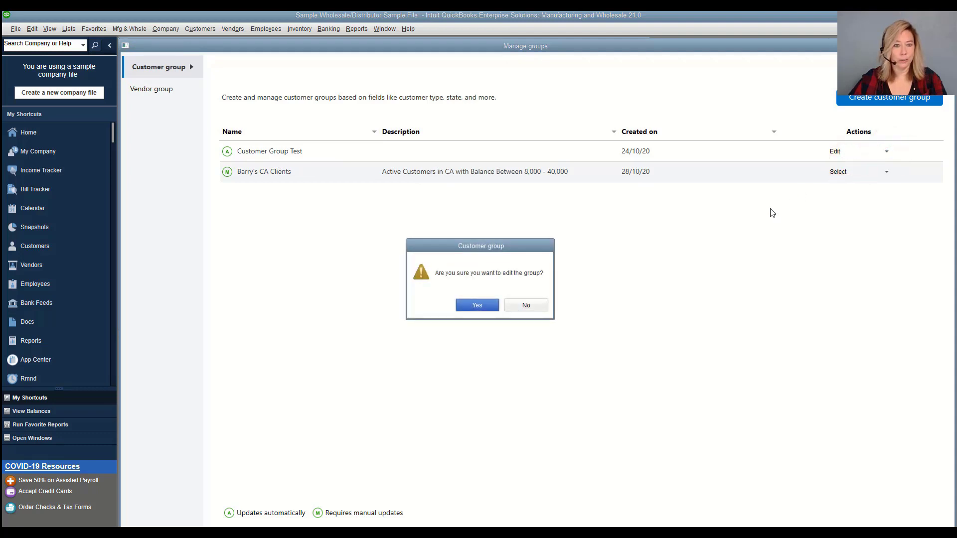
pyautogui.click(473, 307)
# Give the group the description 'All CA Customers' and move on to its customer list
pyautogui.click(348, 246)
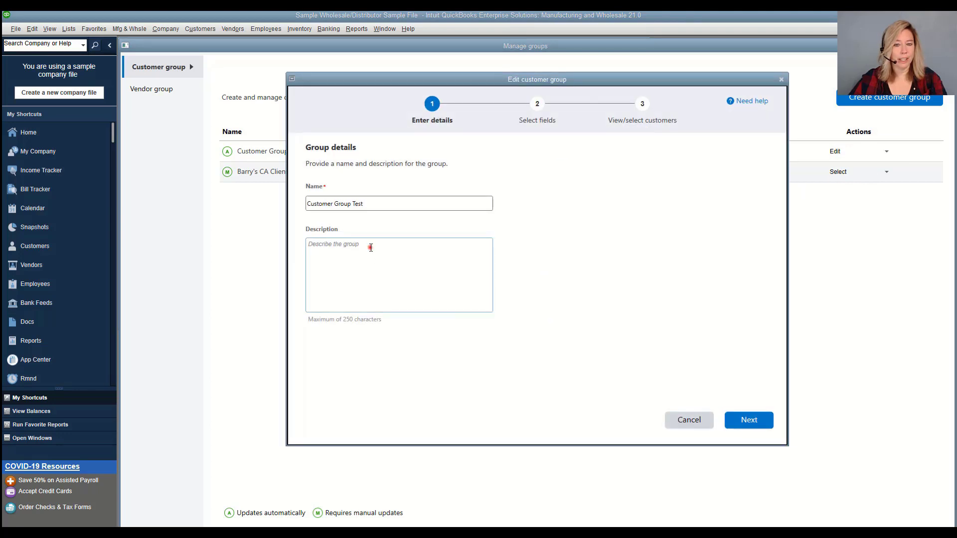
pyautogui.write('All CA Custo')
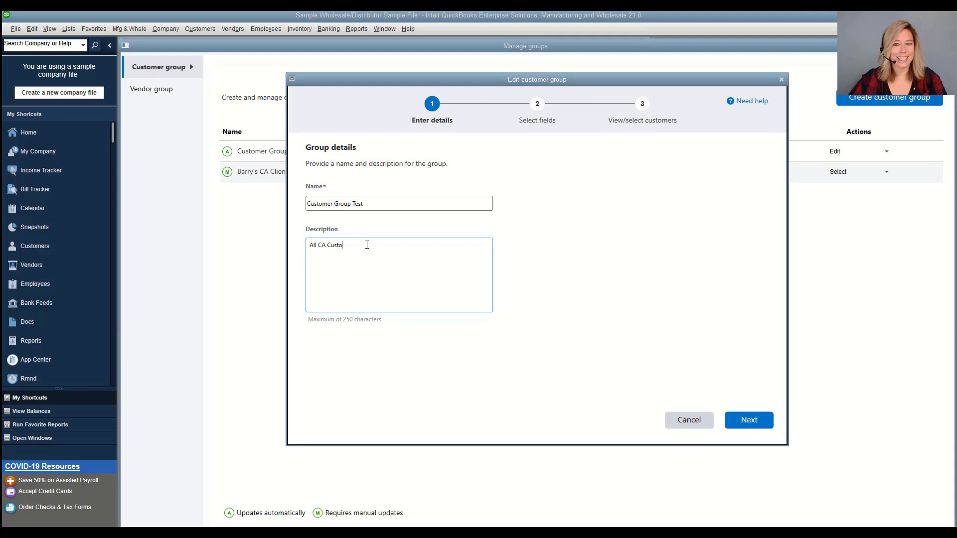
pyautogui.write('mers')
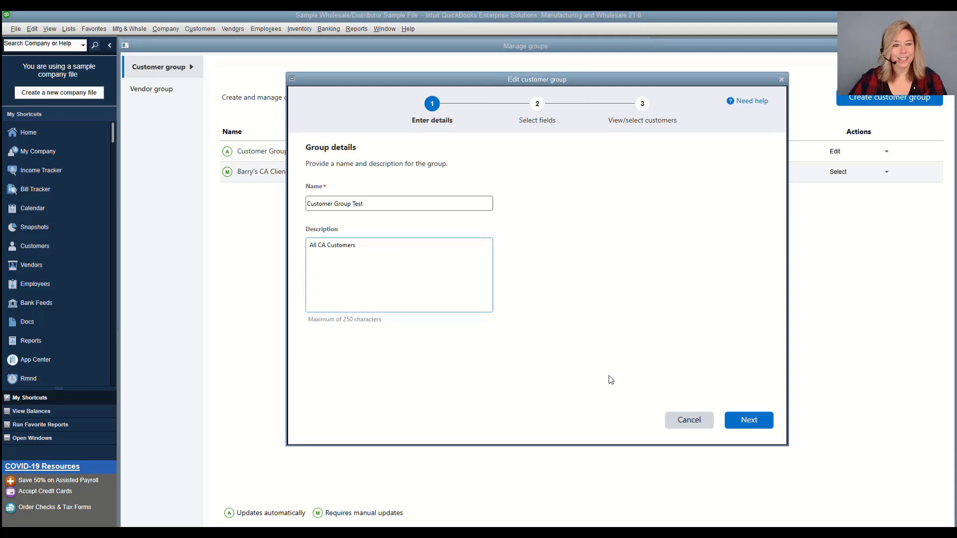
pyautogui.click(750, 422)
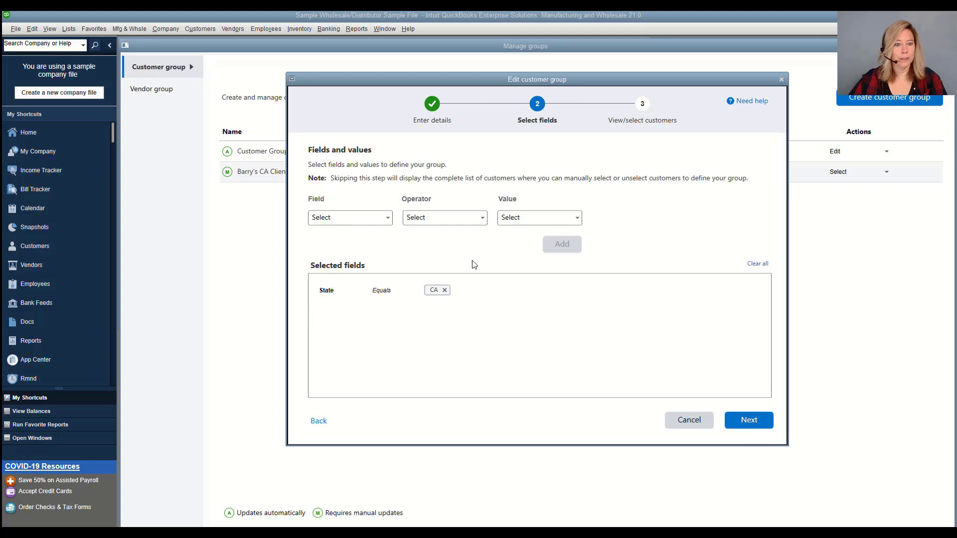
pyautogui.click(763, 426)
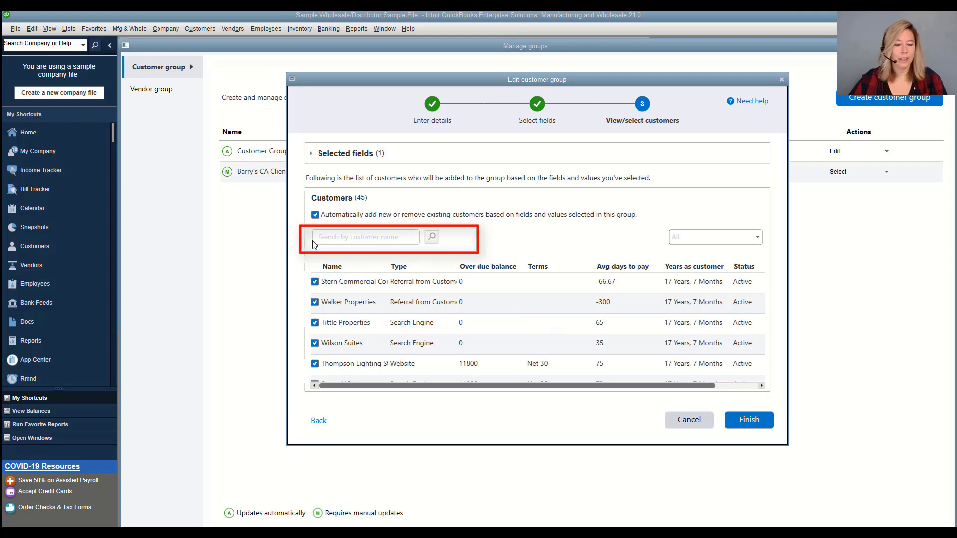
# Remove Stern Commercial, save the 44-customer group, and close Manage Groups
pyautogui.click(315, 282)
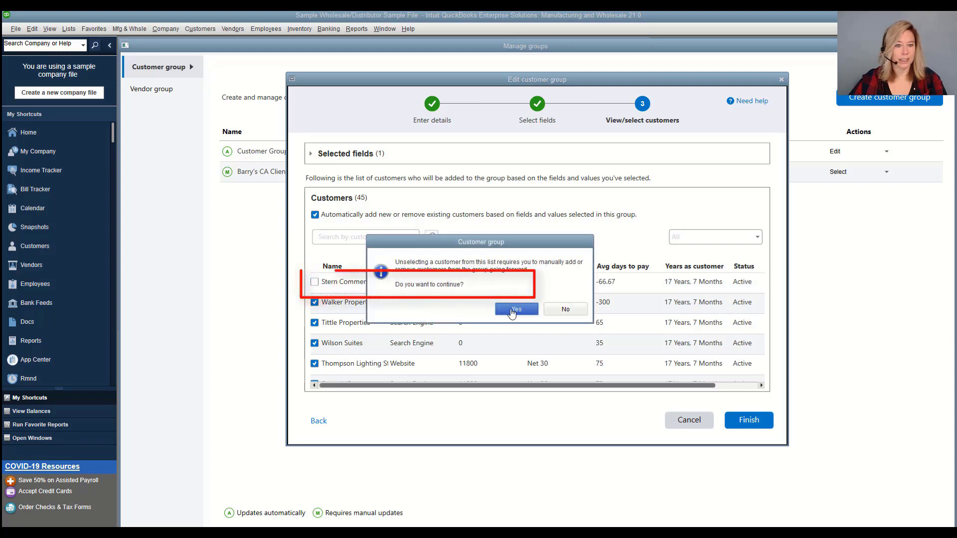
pyautogui.click(513, 309)
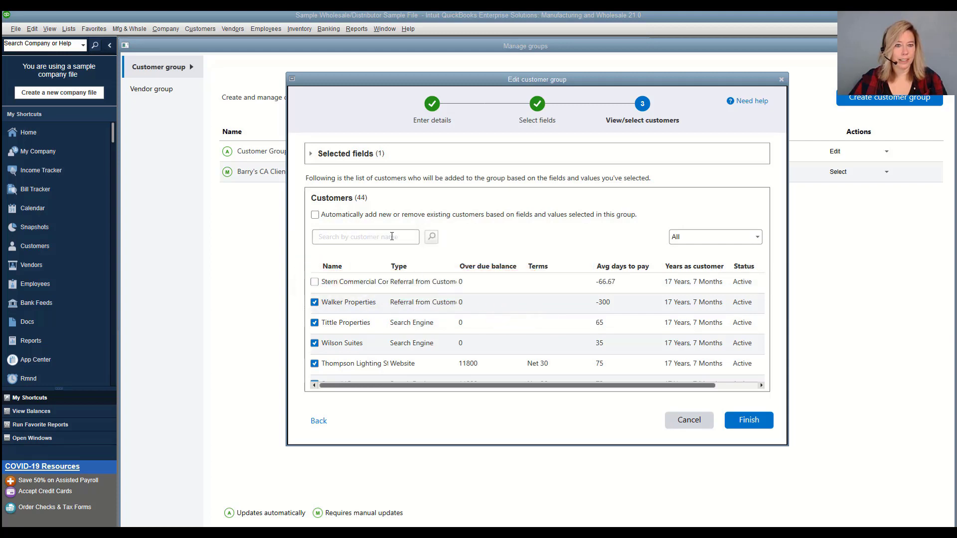
pyautogui.click(740, 422)
pyautogui.click(569, 310)
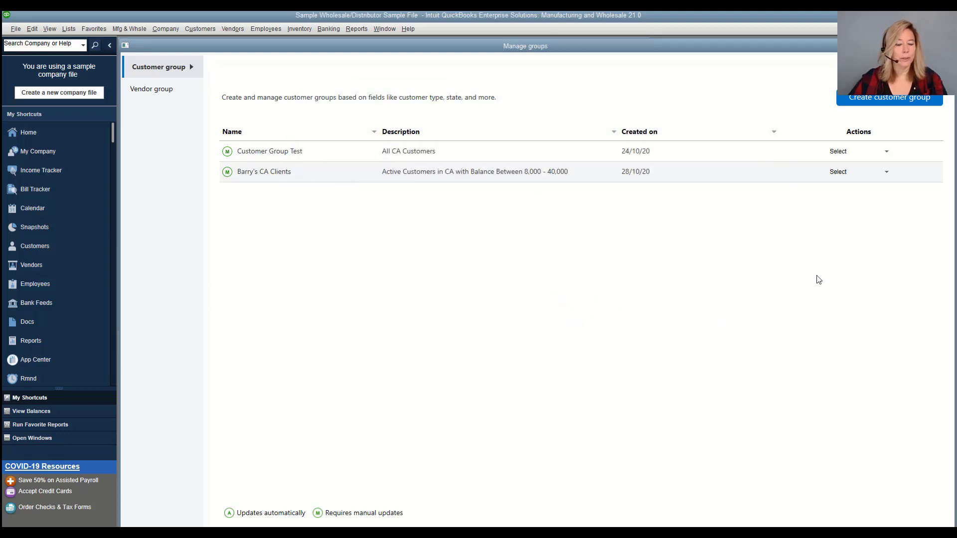
pyautogui.press('Escape')
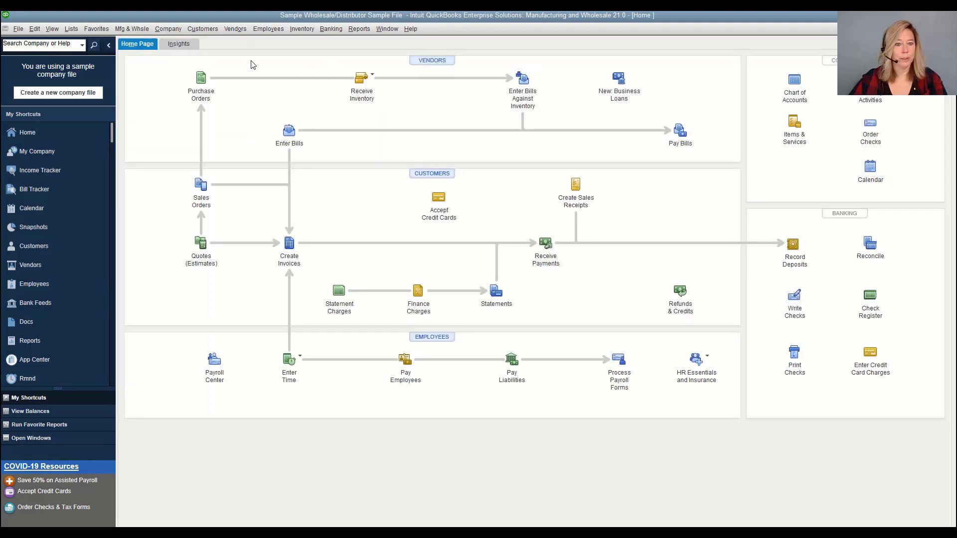
# From Lists > Manage Groups, choose Email for Customer Group Test to open Send Forms
pyautogui.click(71, 30)
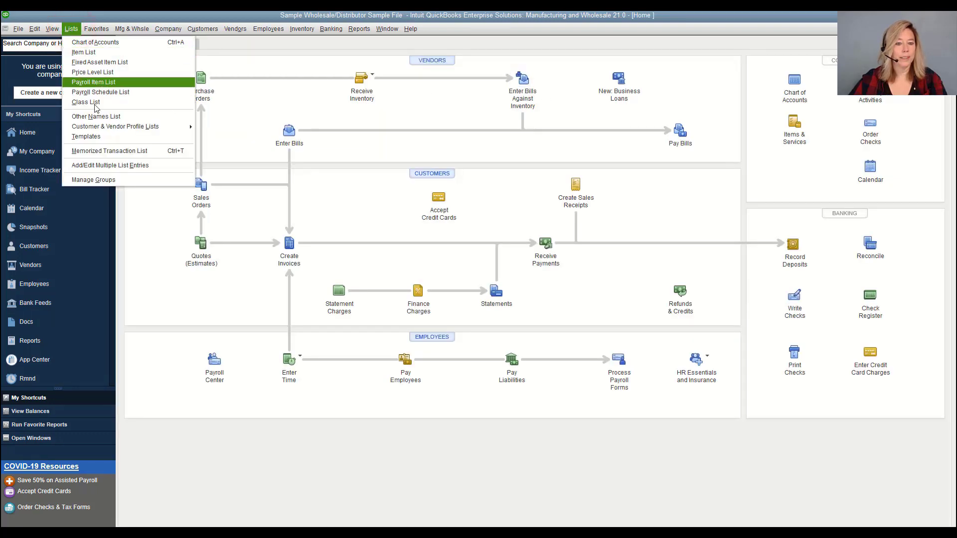
pyautogui.click(111, 182)
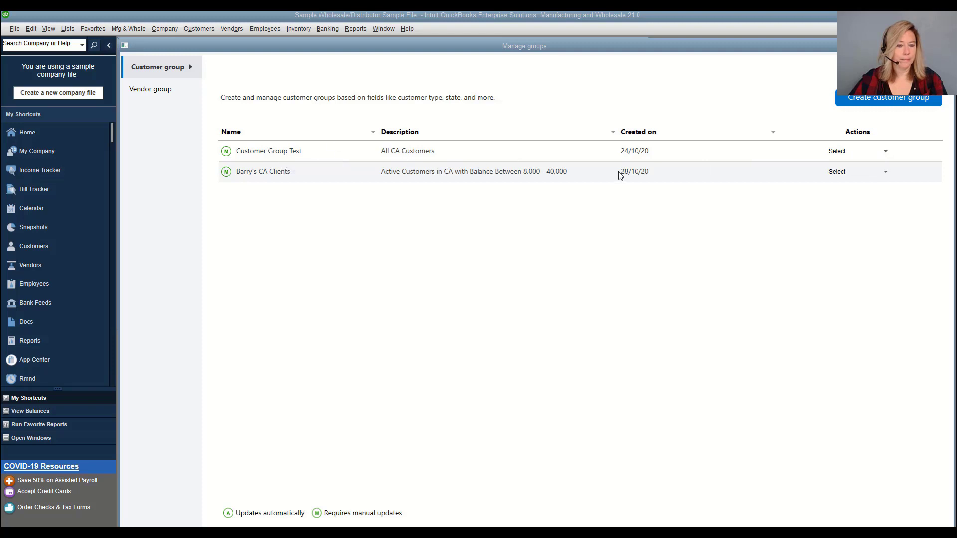
pyautogui.click(886, 151)
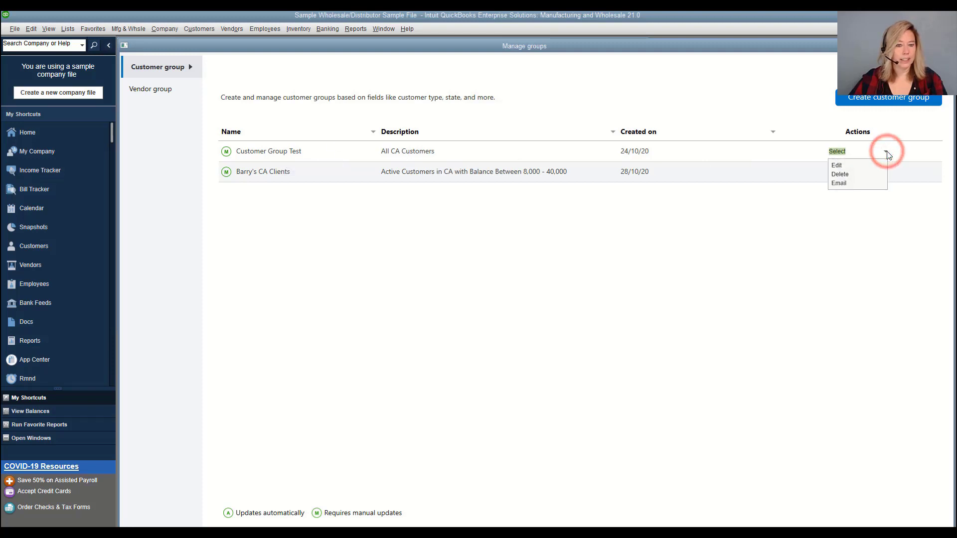
pyautogui.click(858, 183)
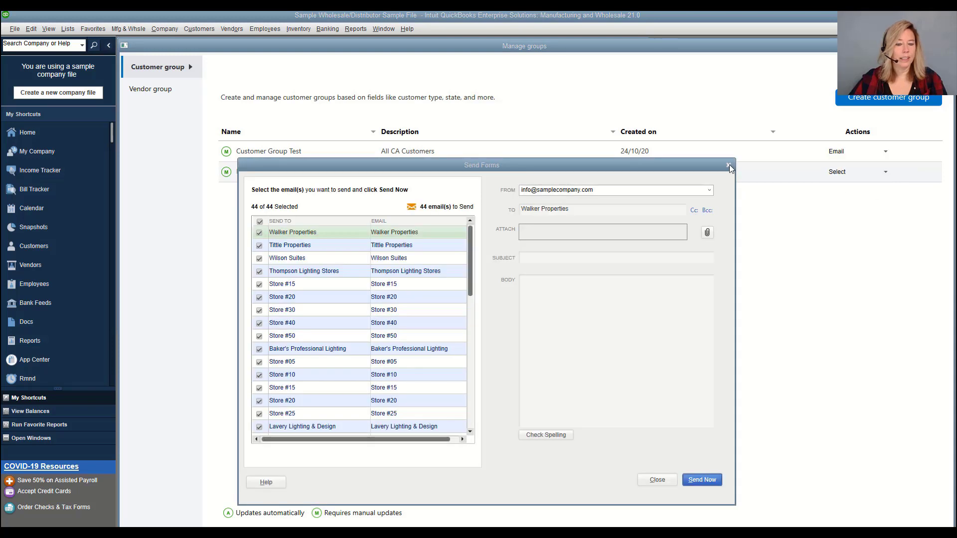
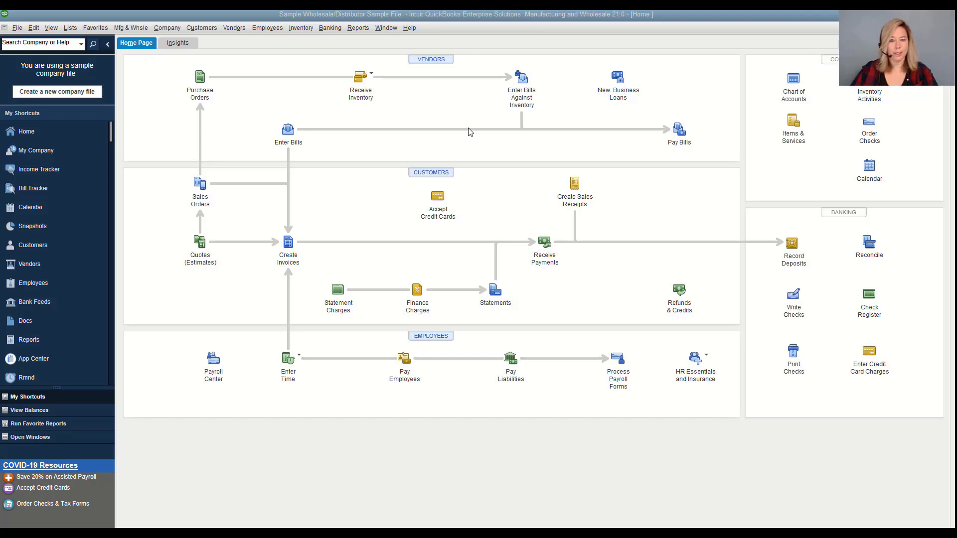
# Open Company > Users > Set Up Users and Roles and start a new role from the Role List
pyautogui.click(169, 29)
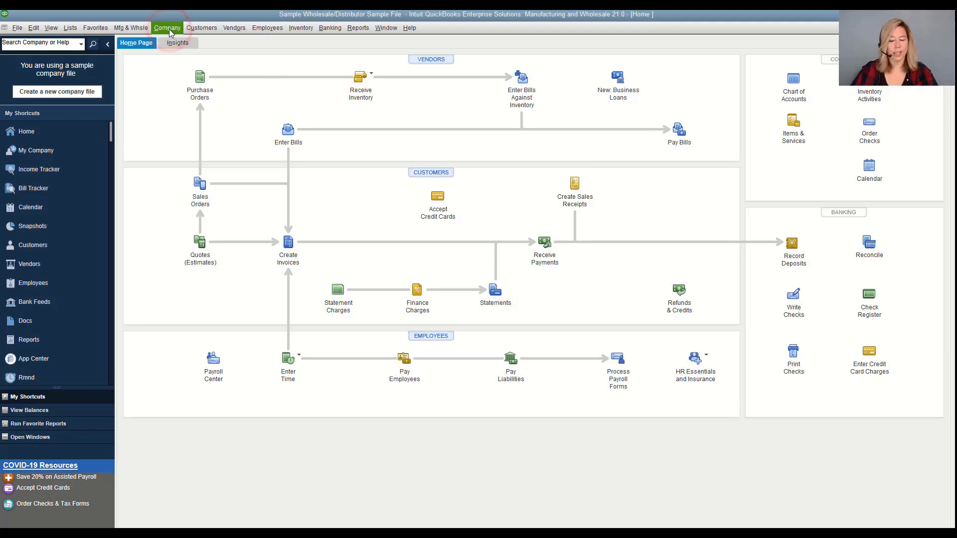
pyautogui.moveTo(190, 113)
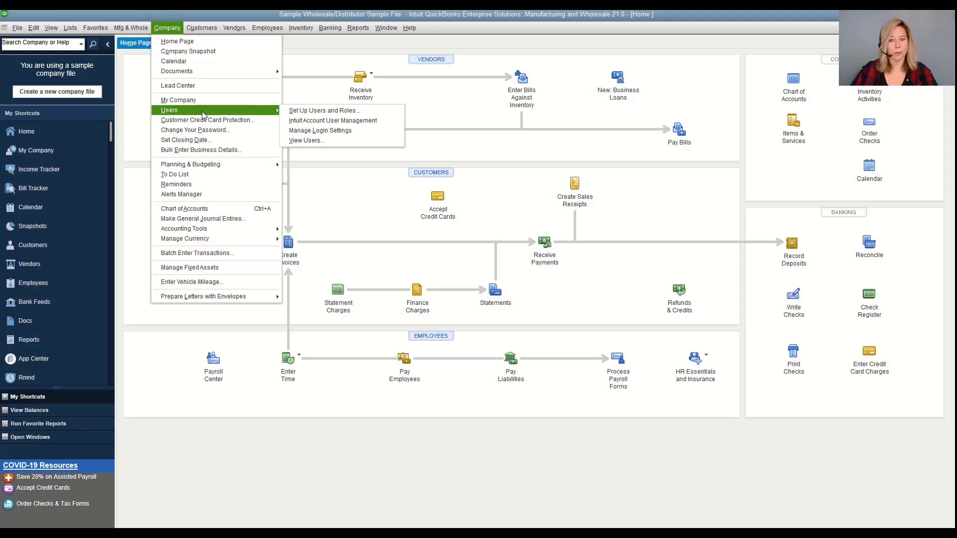
pyautogui.click(294, 109)
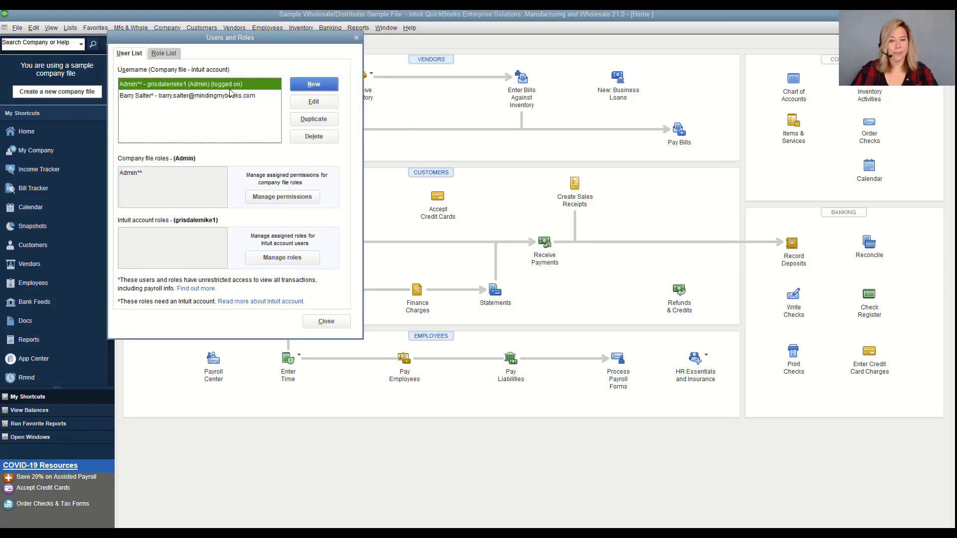
pyautogui.click(177, 56)
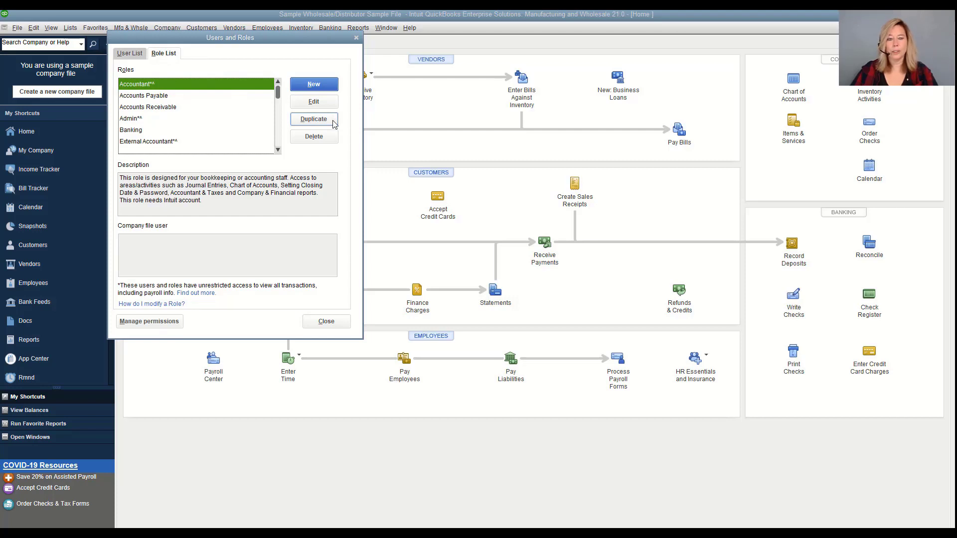
pyautogui.click(330, 88)
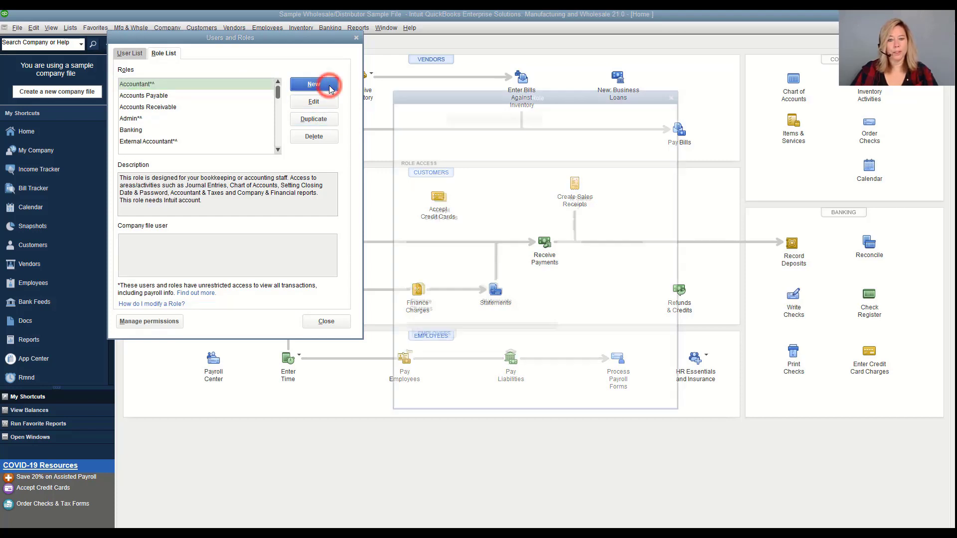
# Name the role Sales - CA Rep and define Custom record-level access for the Customer Center
pyautogui.click(452, 117)
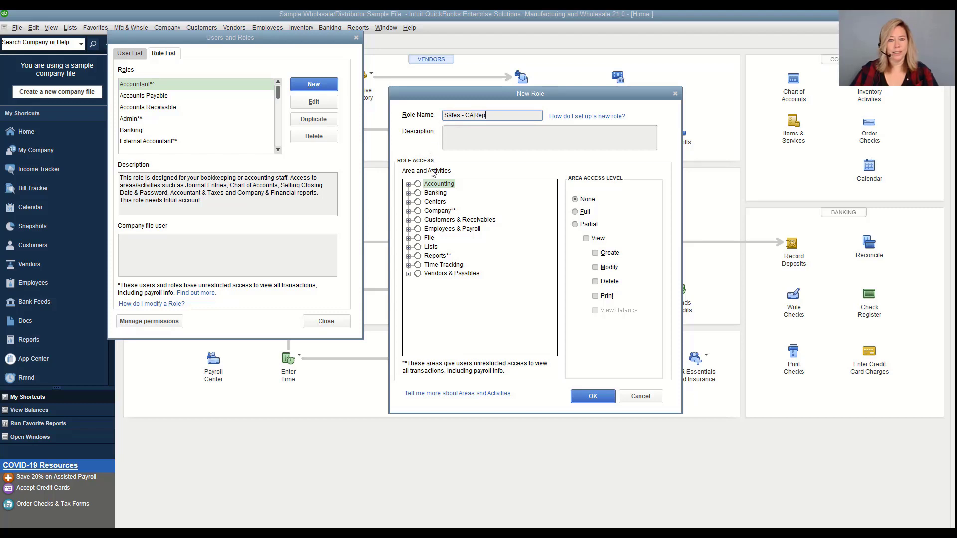
pyautogui.click(409, 202)
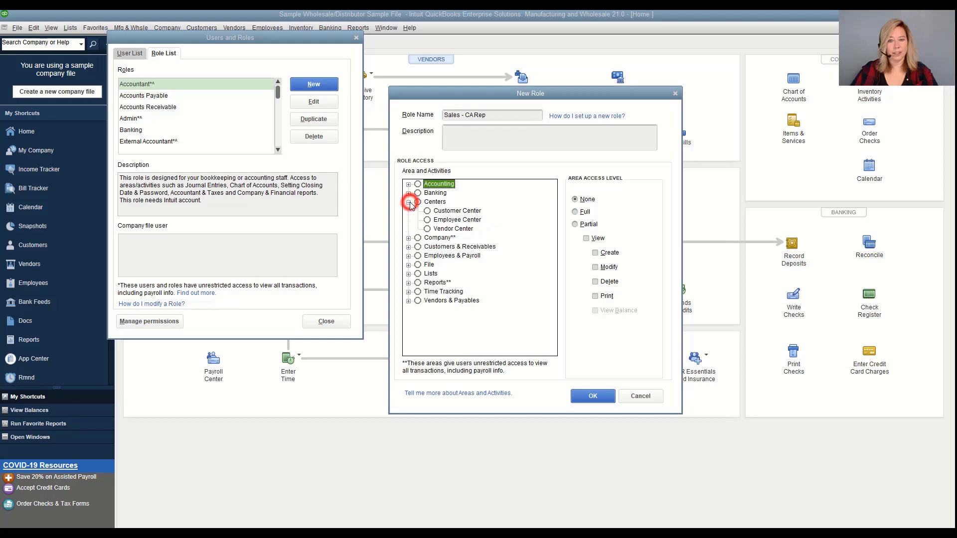
pyautogui.click(442, 211)
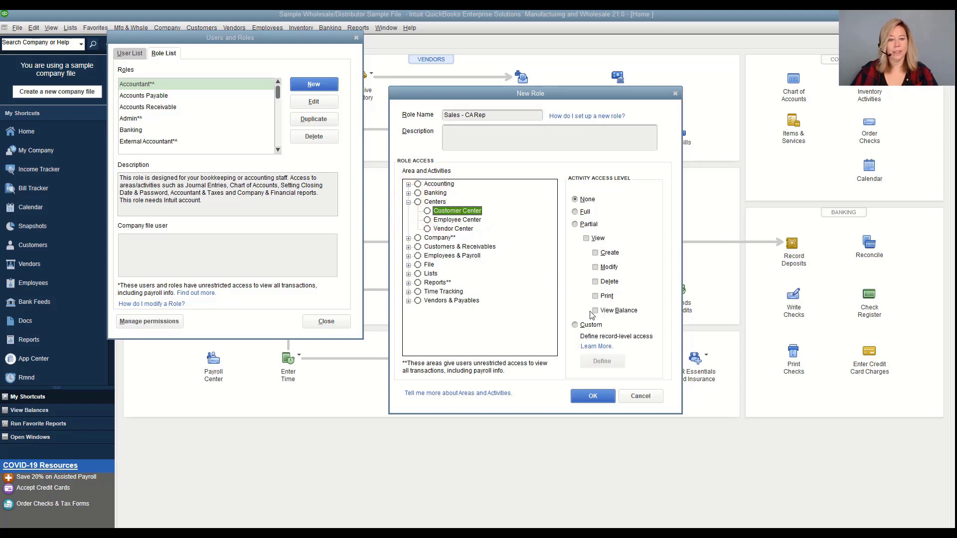
pyautogui.click(576, 324)
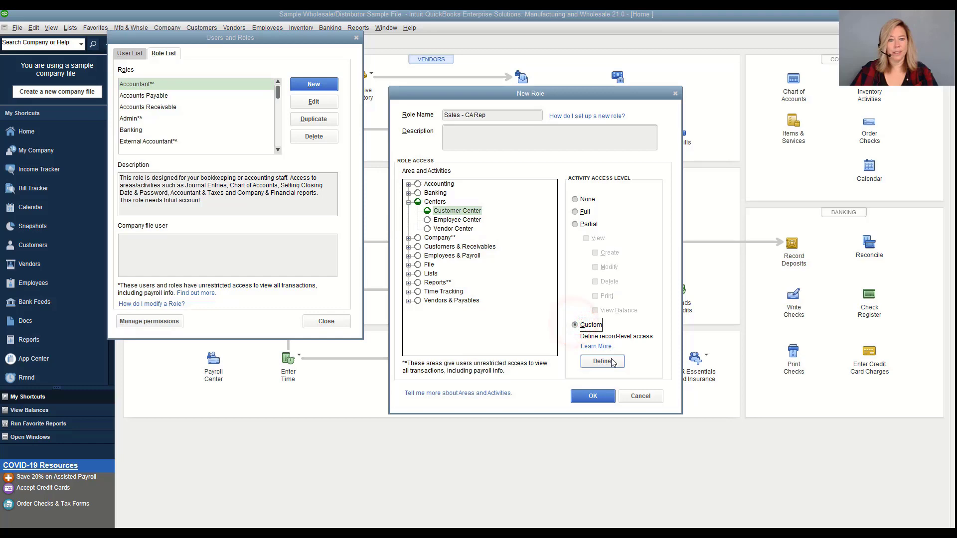
pyautogui.click(612, 363)
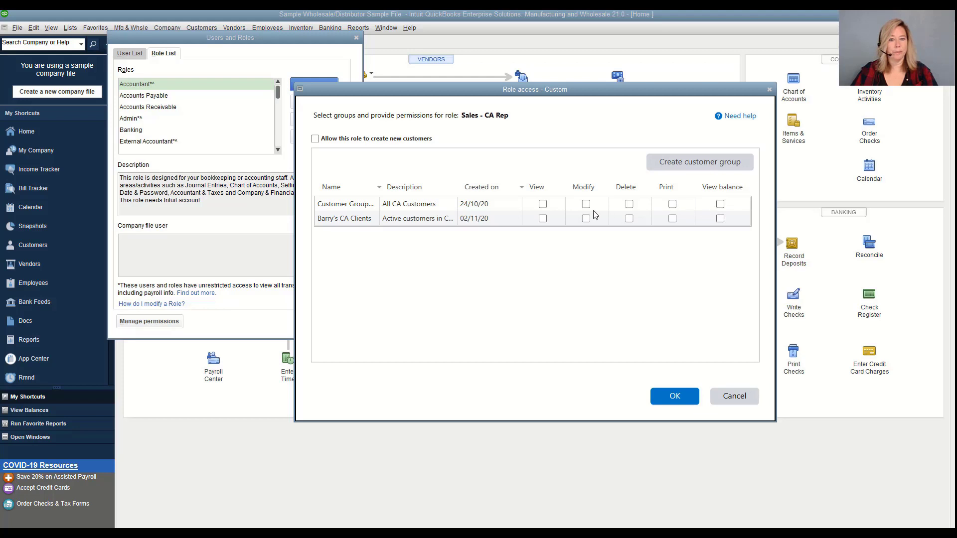
# Grant View, Modify, Delete, Print and View balance on All CA Customers, plus creating new customers
pyautogui.click(543, 205)
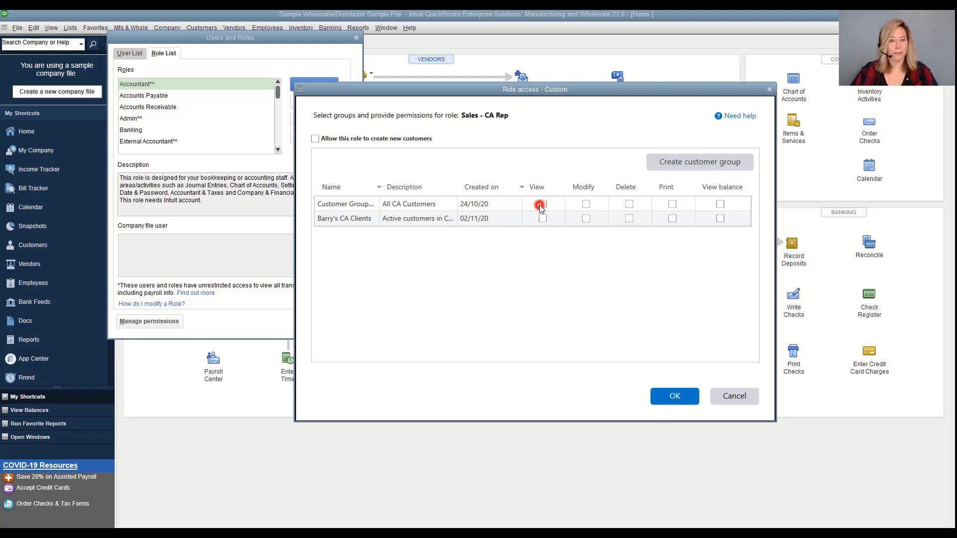
pyautogui.click(587, 205)
pyautogui.click(628, 206)
pyautogui.click(672, 205)
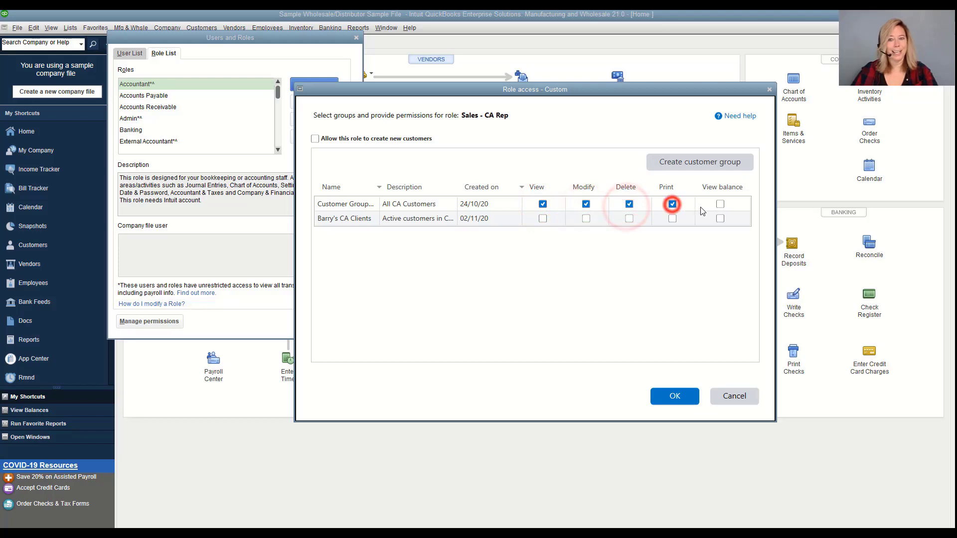
pyautogui.click(721, 205)
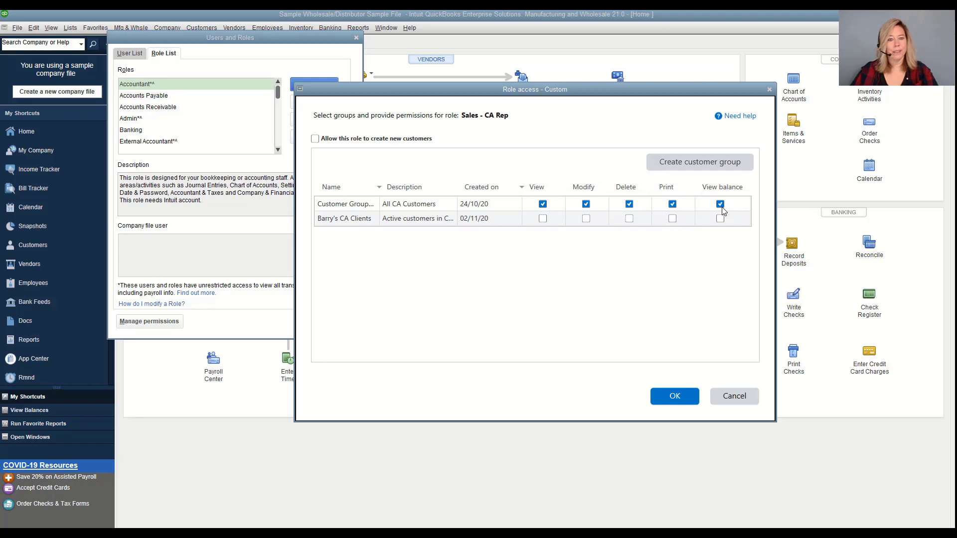
pyautogui.click(315, 140)
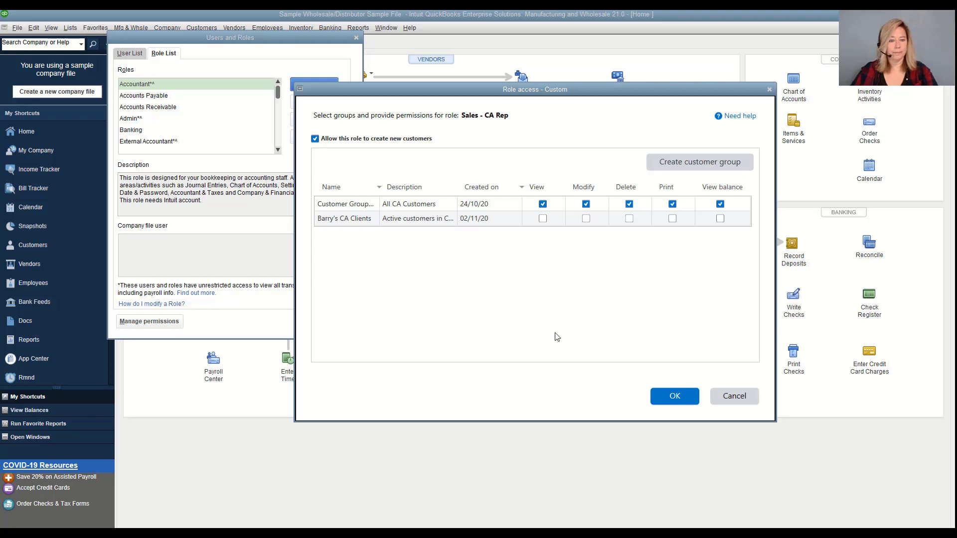
pyautogui.click(664, 399)
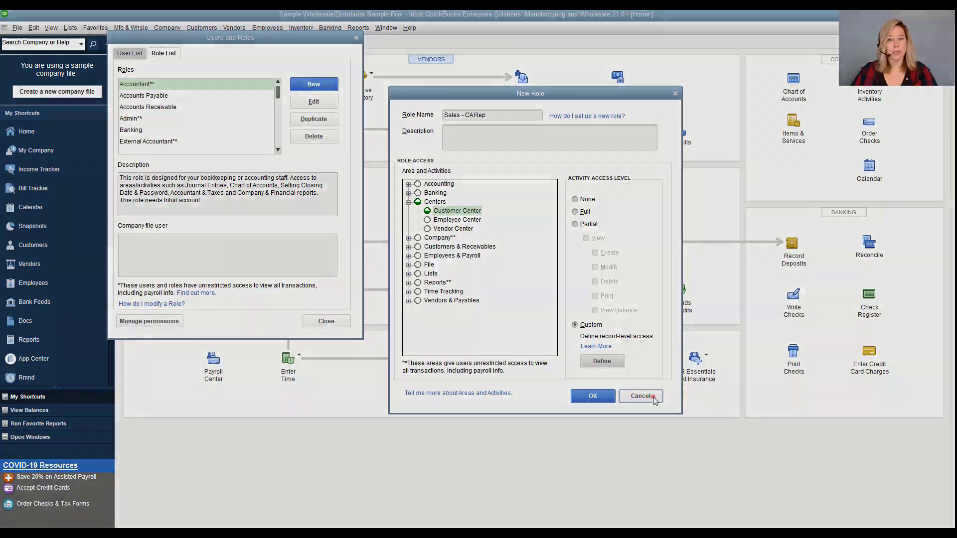
# Cancel the new Sales - CA Rep role without saving it
pyautogui.click(653, 398)
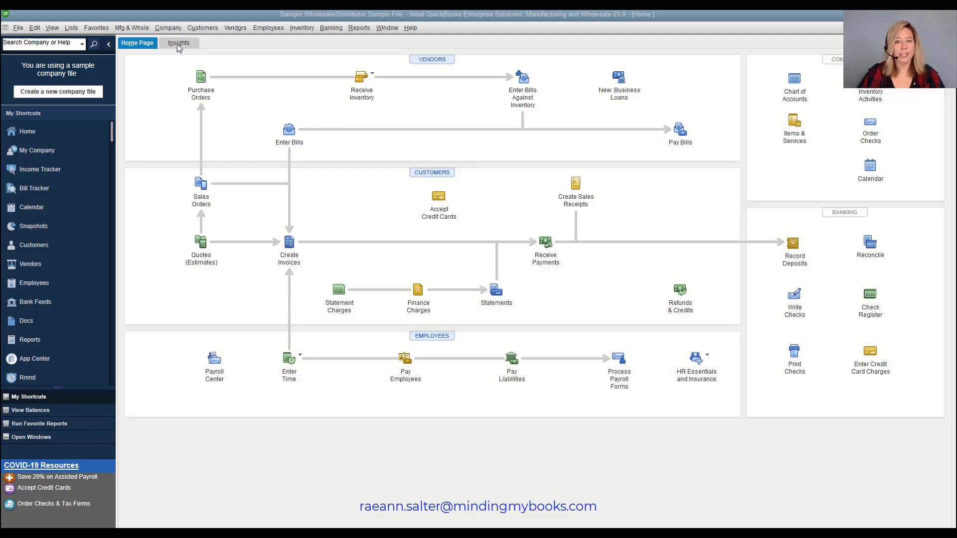
# Reopen Set Up Users and Roles and start another new role from the Role List
pyautogui.click(168, 28)
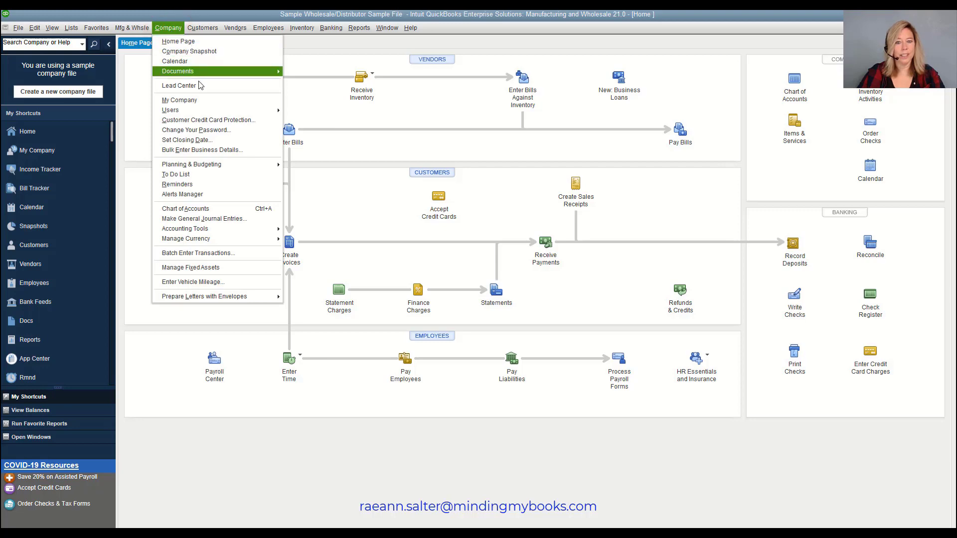
pyautogui.moveTo(231, 113)
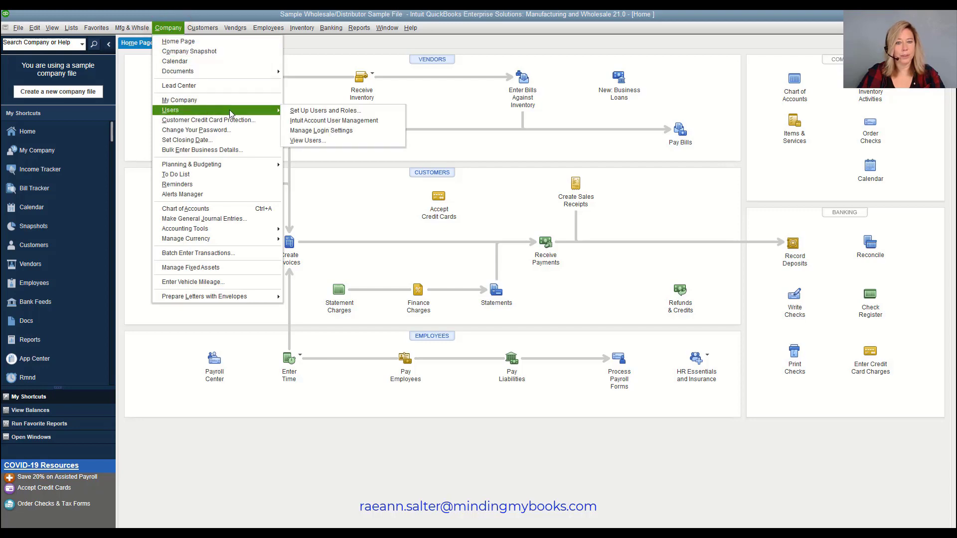
pyautogui.click(302, 111)
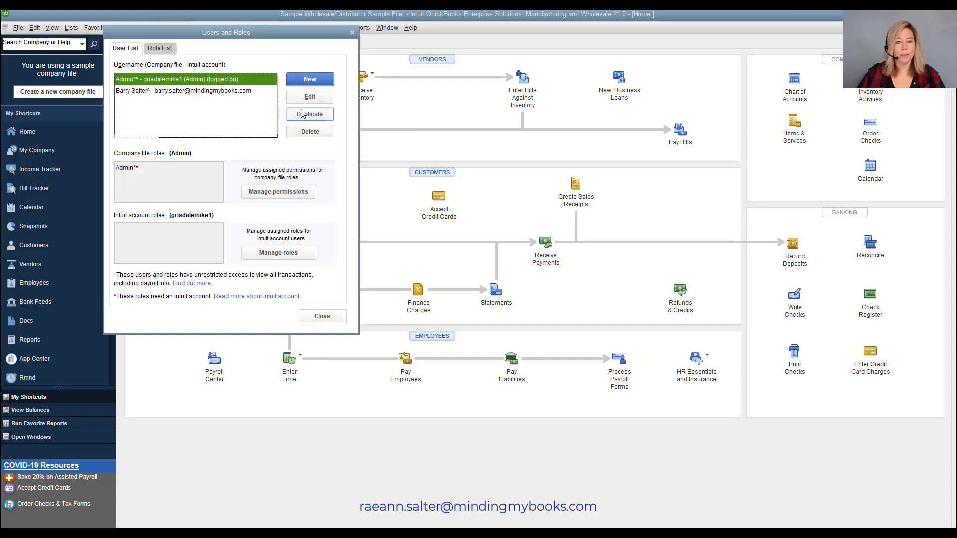
pyautogui.click(172, 50)
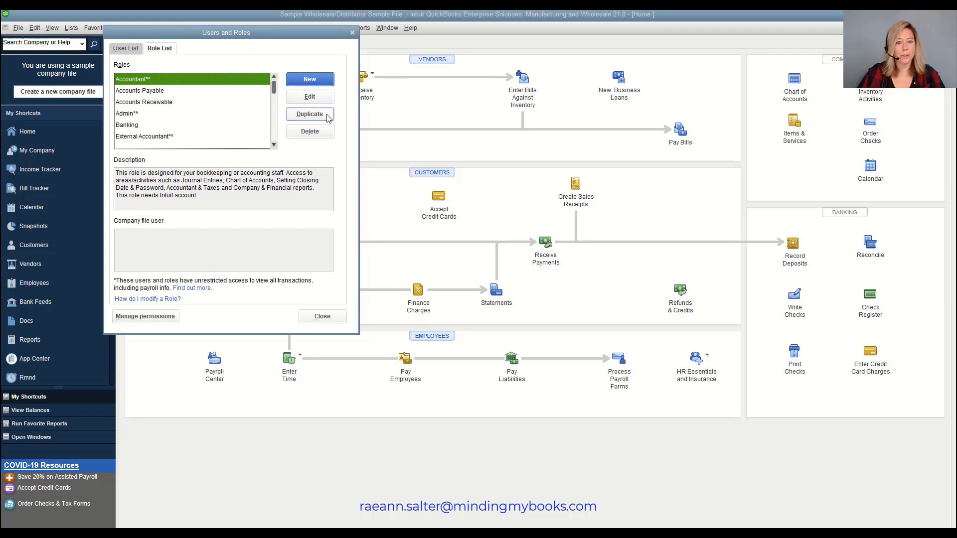
pyautogui.click(322, 87)
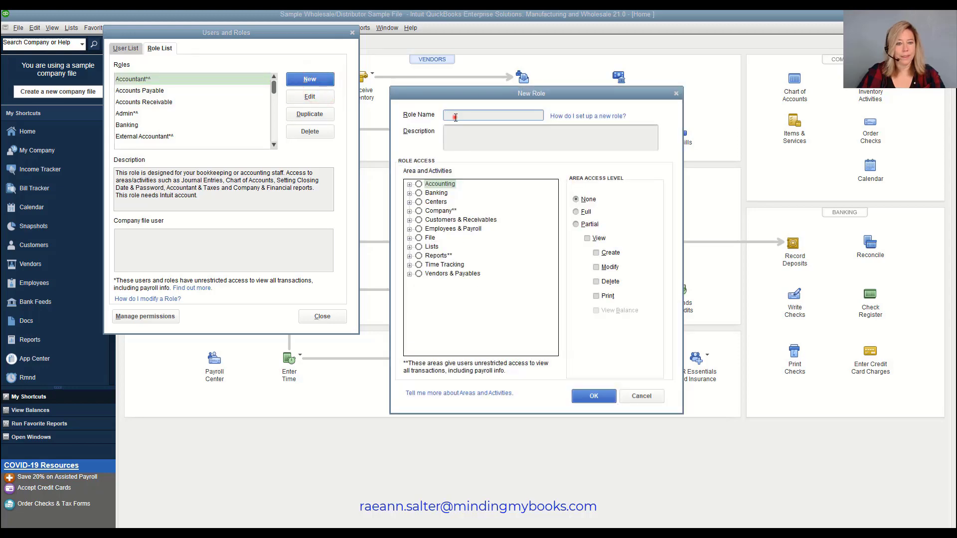
# Name the role Accounts Payable - CA and define Custom record-level access for the Vendor Center
pyautogui.click(456, 118)
pyautogui.write('Accounts Payable - CA')
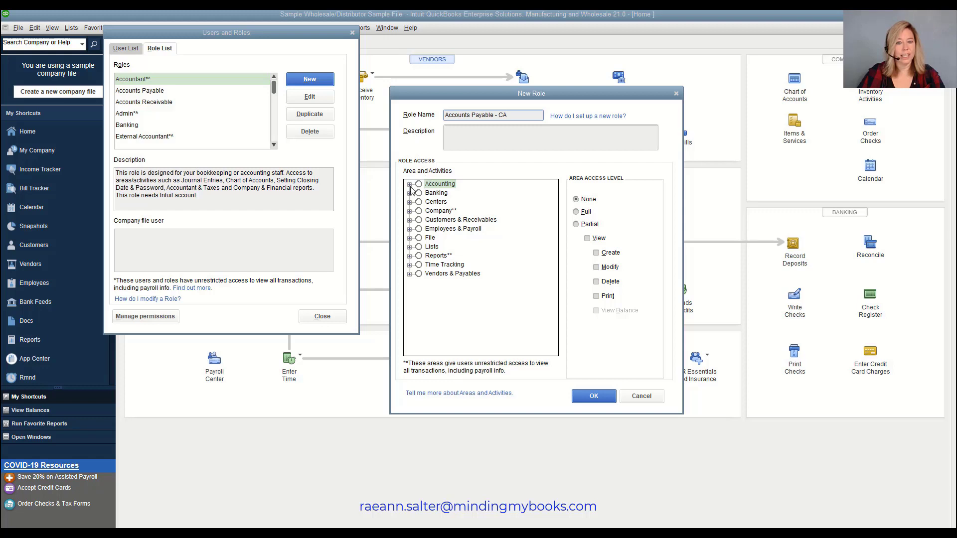
pyautogui.click(410, 202)
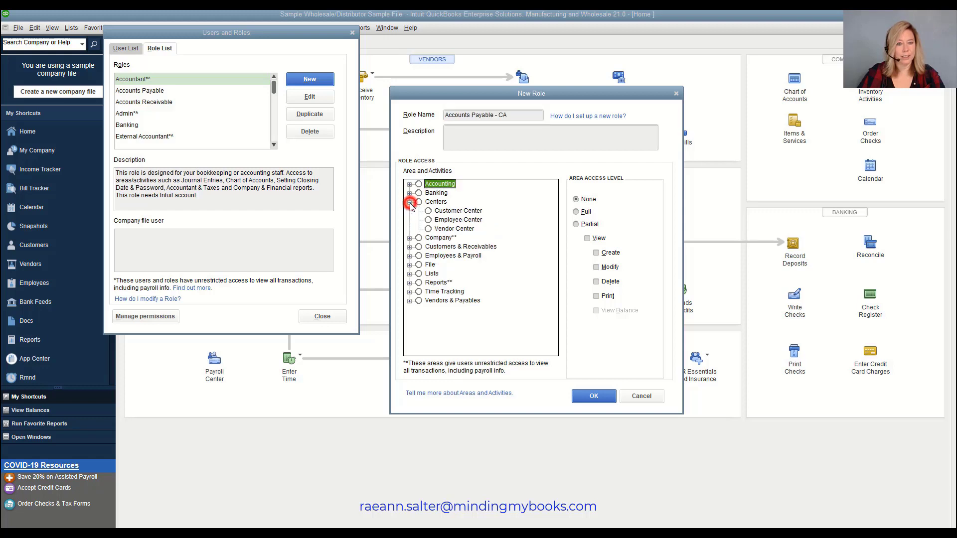
pyautogui.click(433, 230)
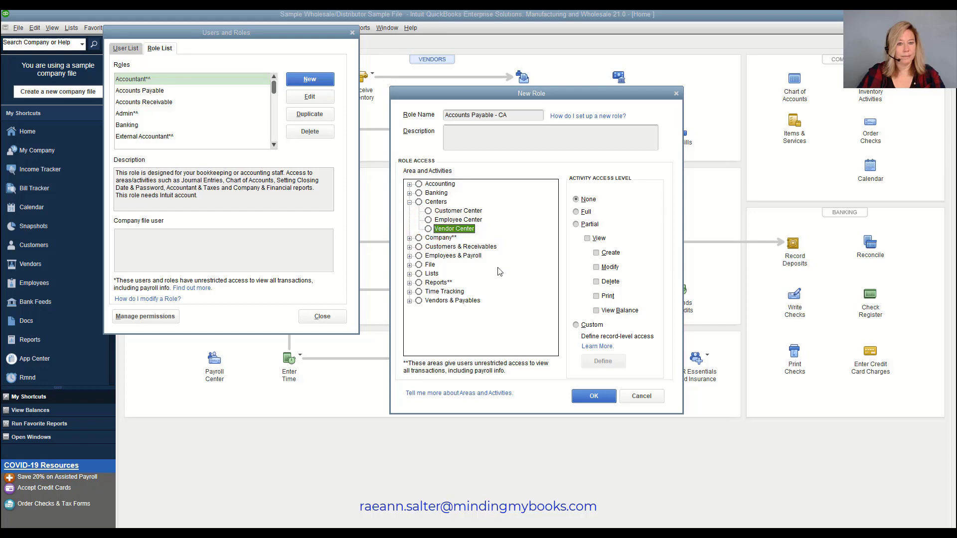
pyautogui.click(576, 326)
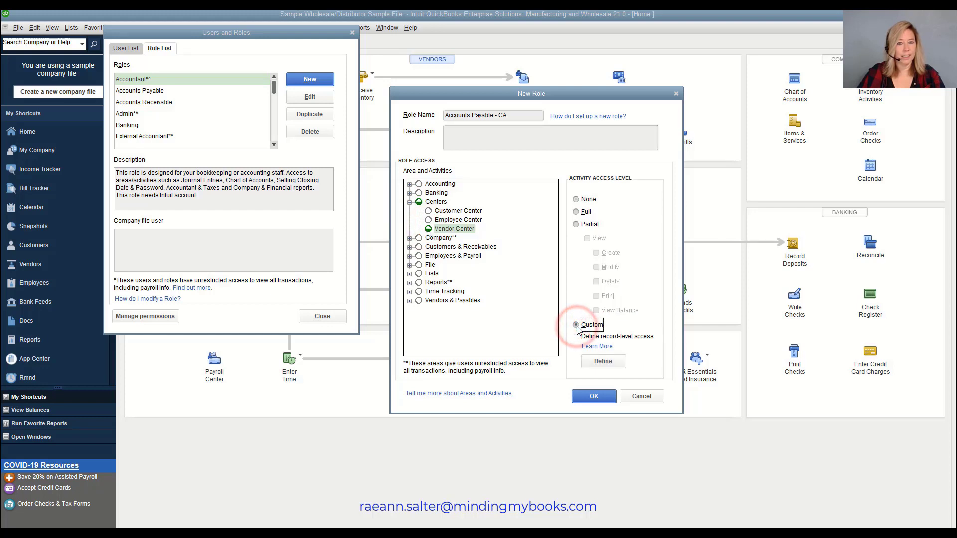
pyautogui.click(602, 362)
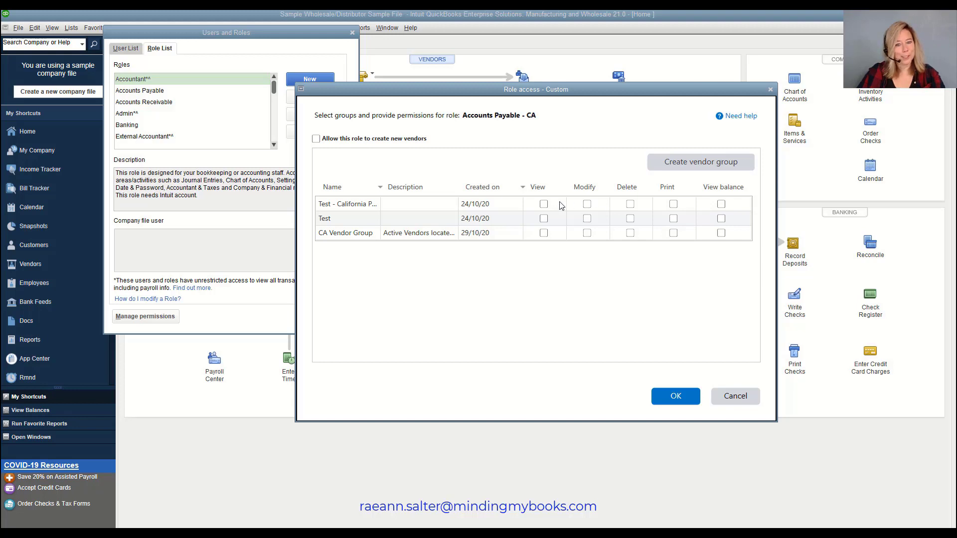
# Give the first test vendor group View, Modify, Delete, Print and View balance rights, and allow creating new vendors
pyautogui.click(544, 204)
pyautogui.click(587, 204)
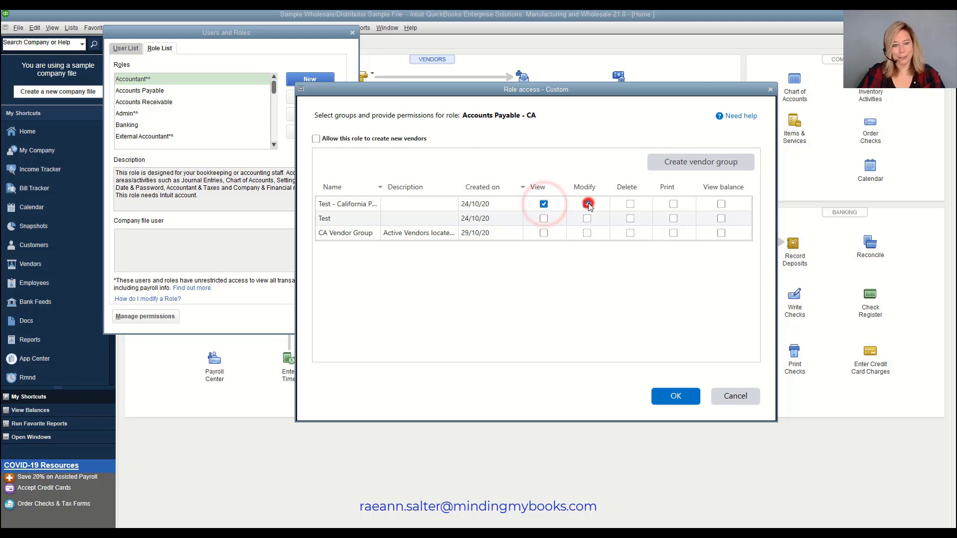
pyautogui.click(631, 204)
pyautogui.click(673, 203)
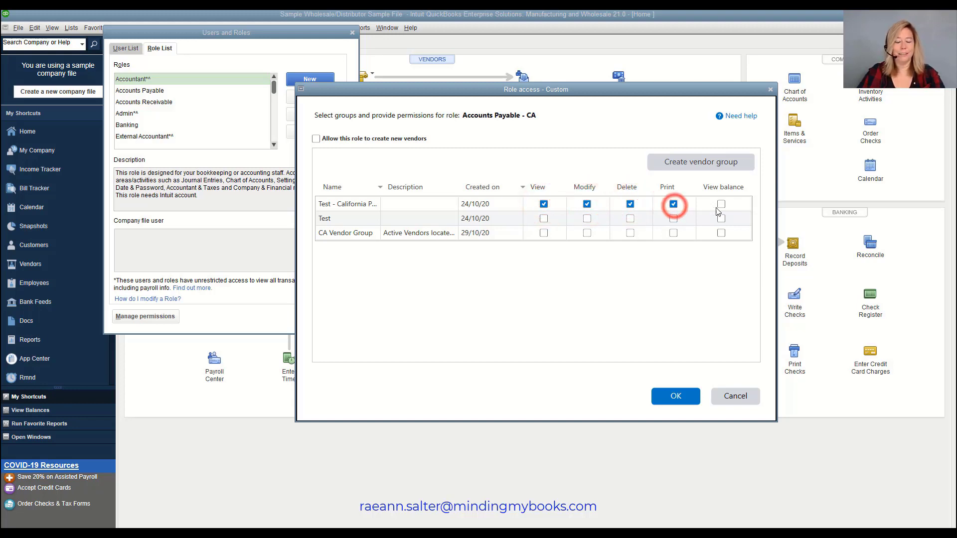
pyautogui.click(721, 203)
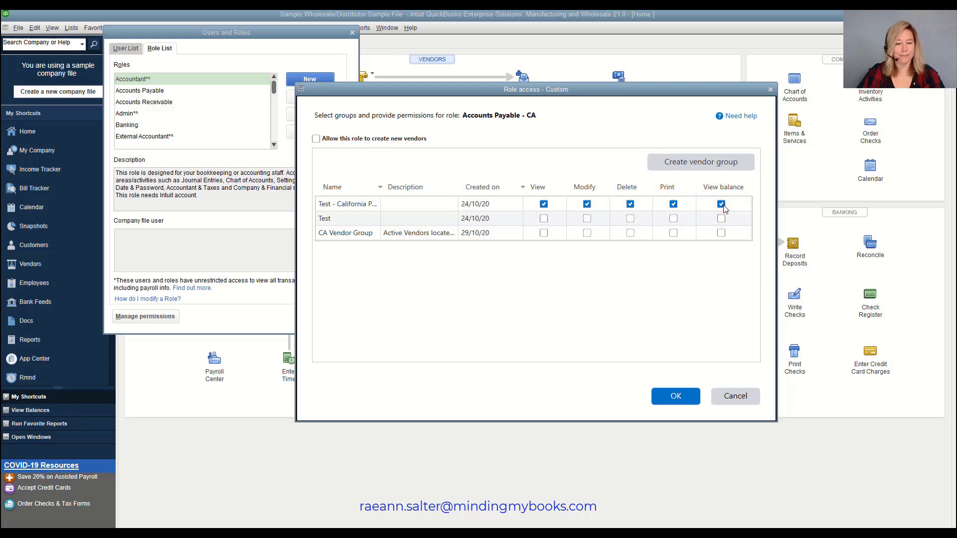
pyautogui.click(316, 140)
pyautogui.click(674, 397)
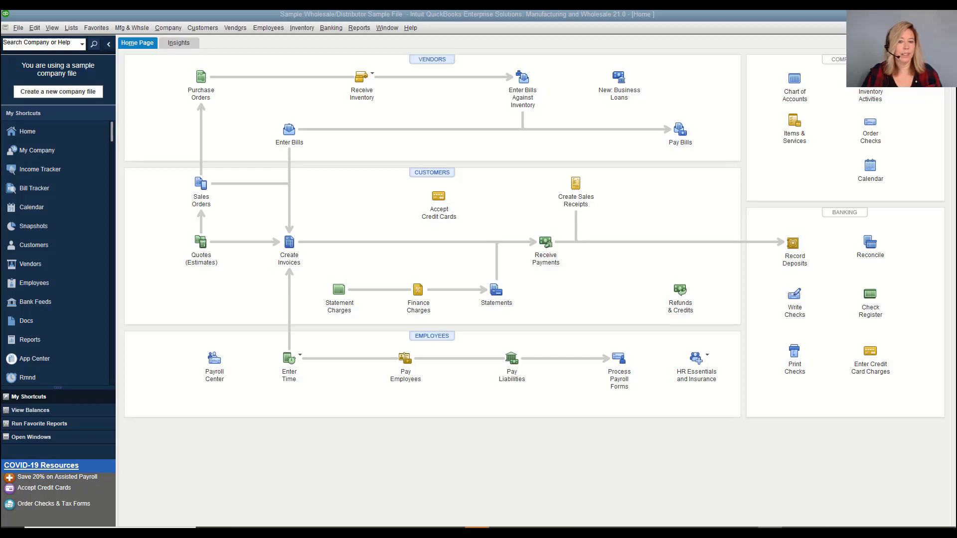
# Open Set Up Users and Roles and start a new user, entering the user's name
pyautogui.click(168, 28)
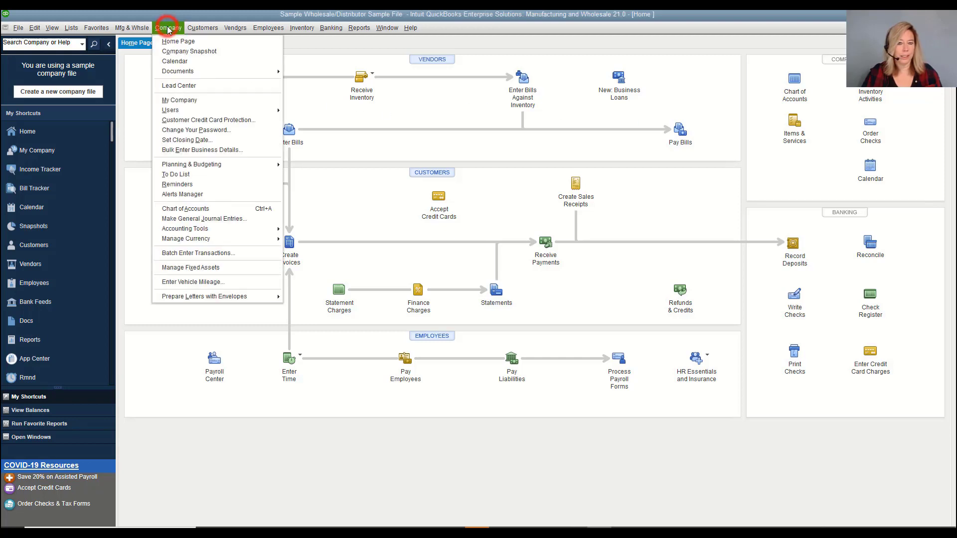
pyautogui.moveTo(252, 112)
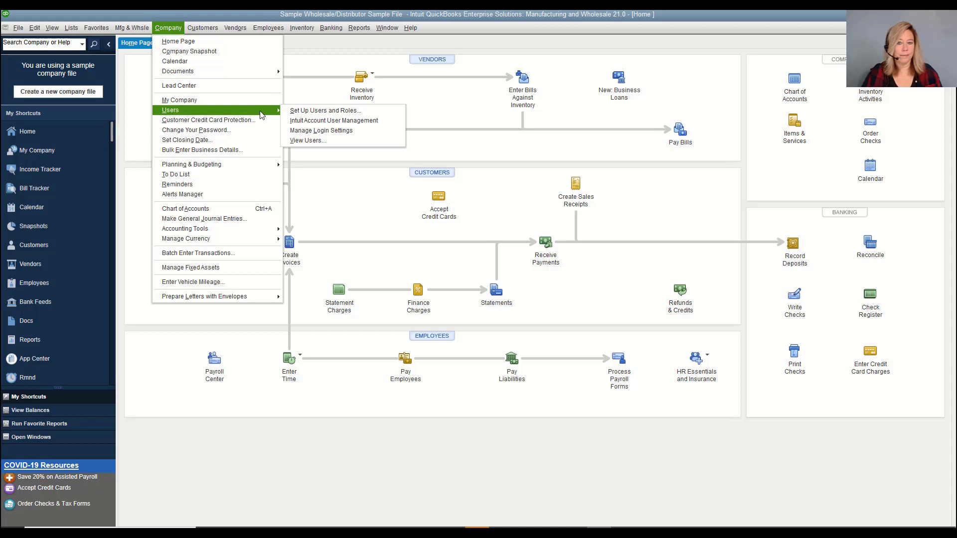
pyautogui.click(287, 112)
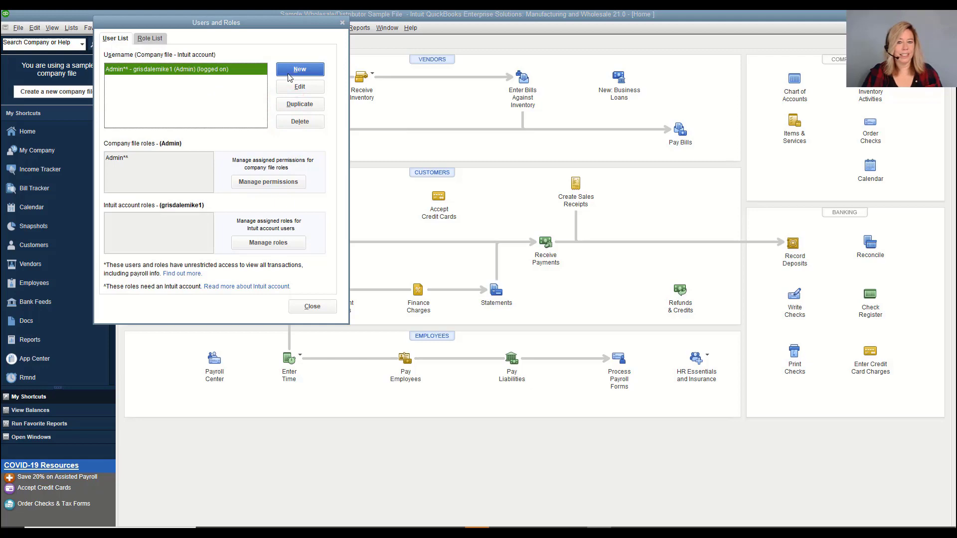
pyautogui.click(314, 75)
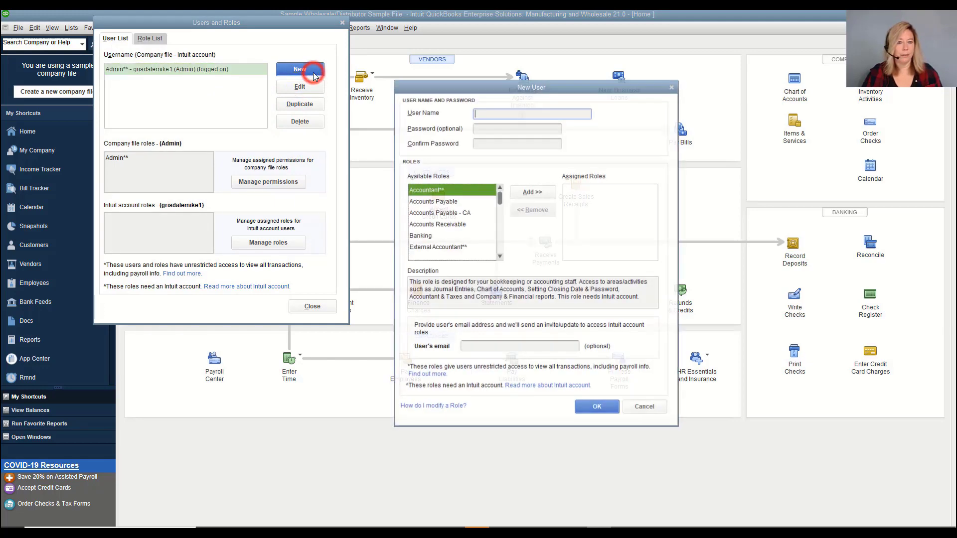
pyautogui.click(481, 113)
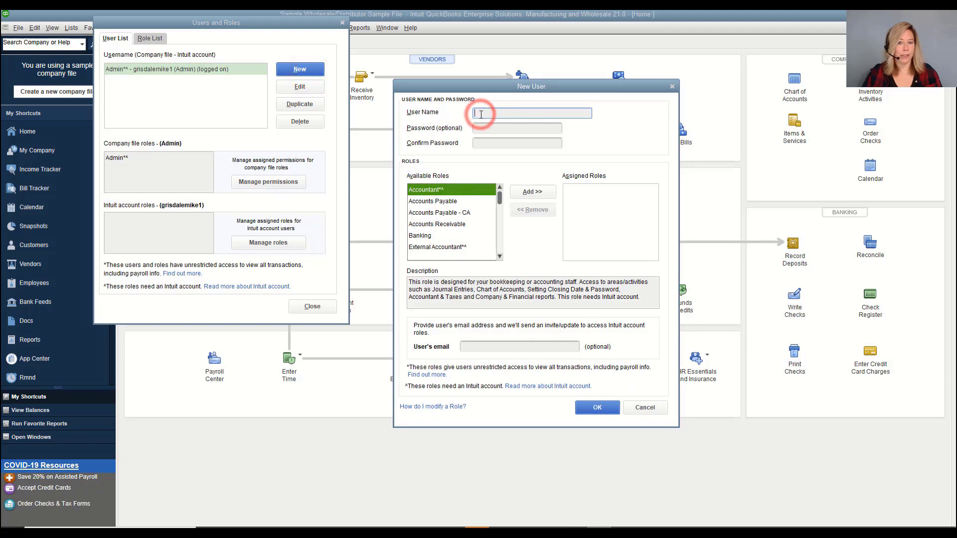
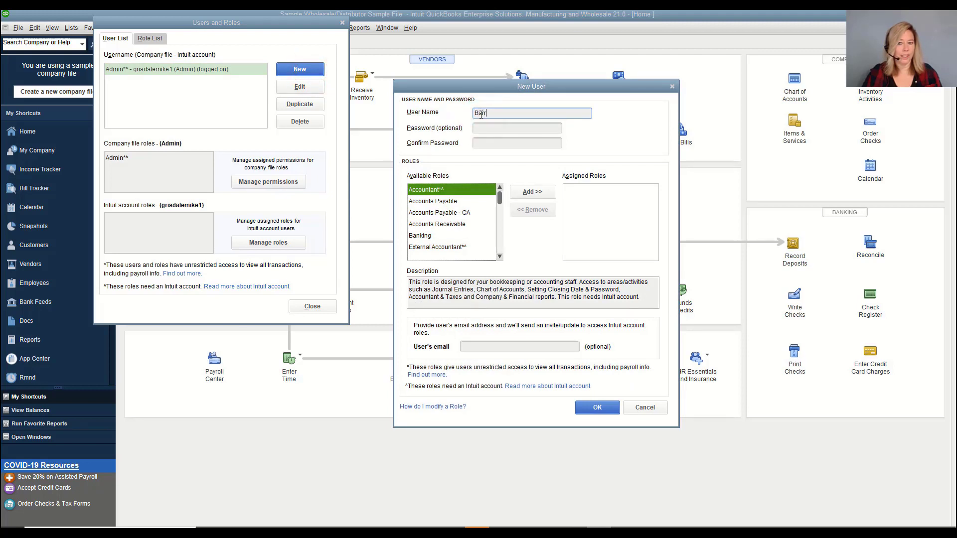
pyautogui.click(483, 129)
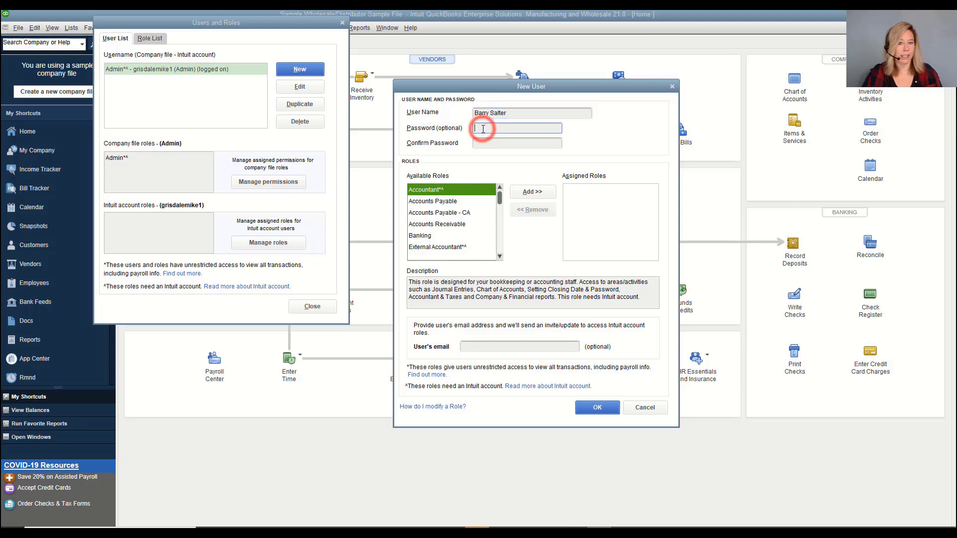
# Assign the Sales Rep - CA role to the new user
pyautogui.click(499, 256)
pyautogui.click(499, 257)
pyautogui.click(499, 256)
pyautogui.click(499, 256)
pyautogui.click(499, 256)
pyautogui.click(500, 256)
pyautogui.click(500, 256)
pyautogui.click(500, 257)
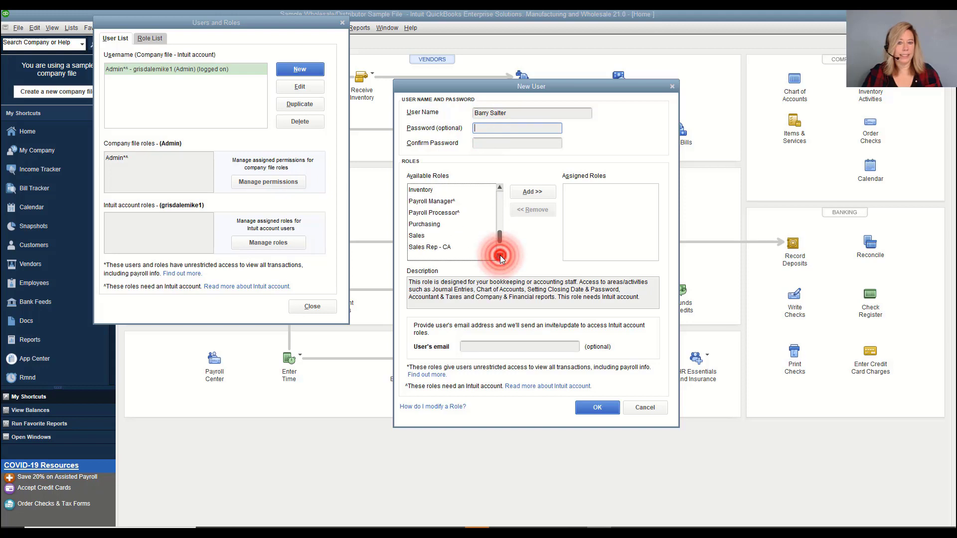
pyautogui.click(444, 247)
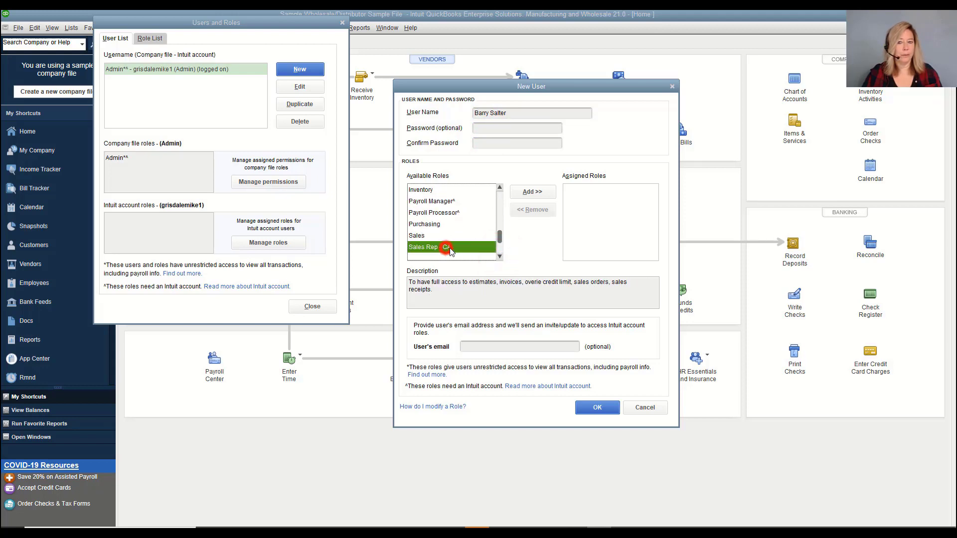
pyautogui.click(537, 194)
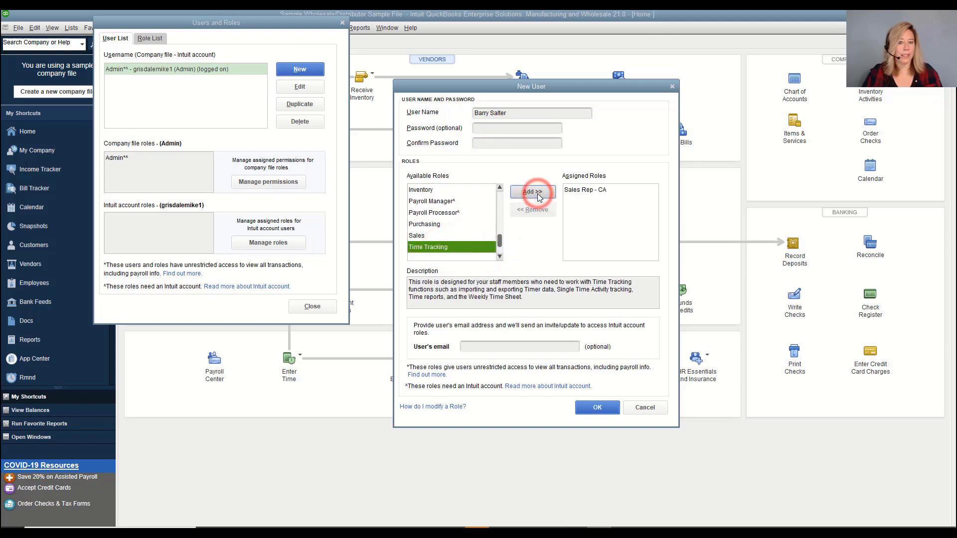
# Fill in the user's e-mail address and save the user without a password
pyautogui.click(529, 345)
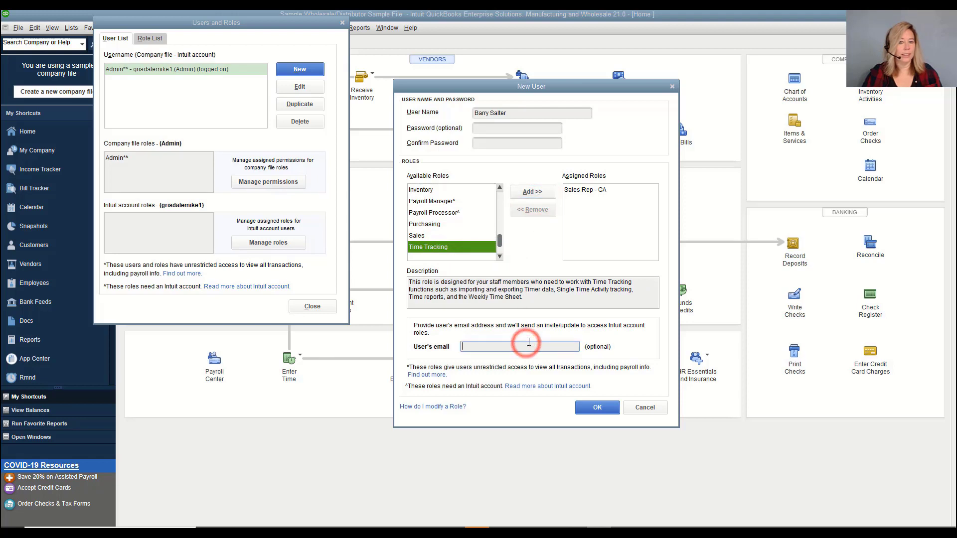
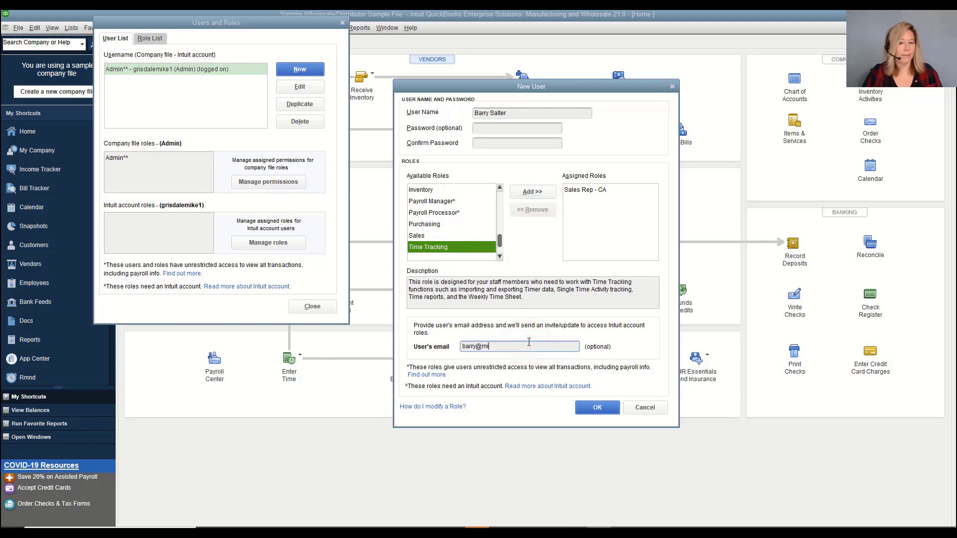
pyautogui.click(597, 407)
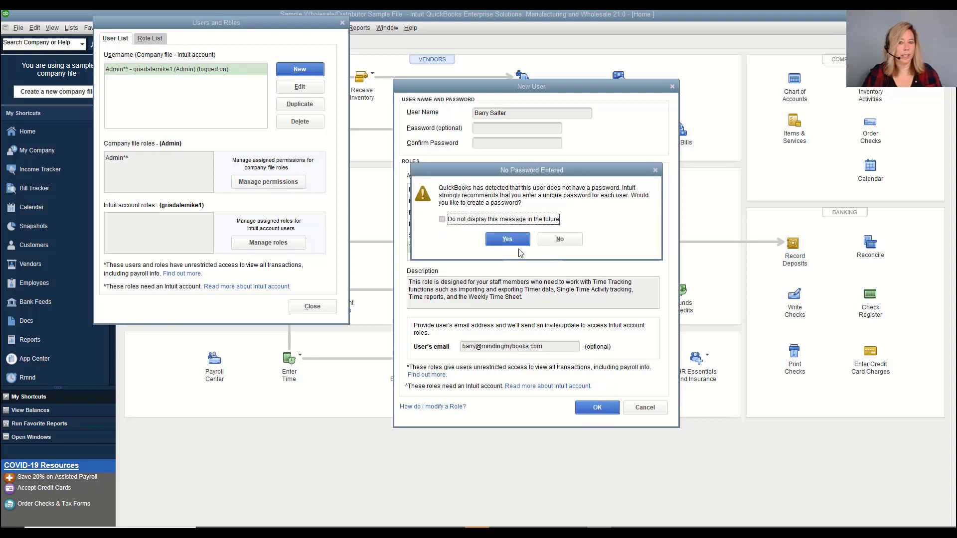
pyautogui.click(561, 239)
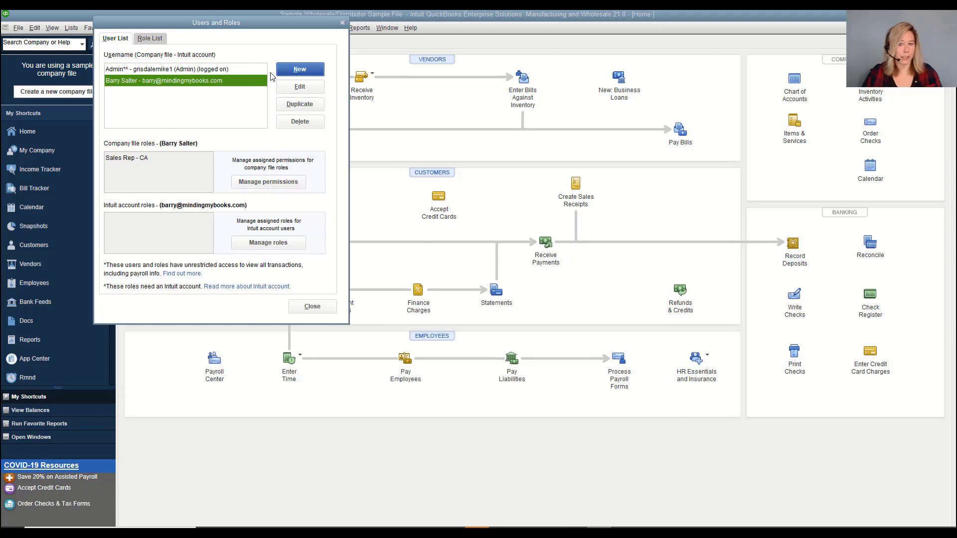
# Create a second user, entering the user's name and assigning the Accounts Payable - CA role
pyautogui.click(299, 69)
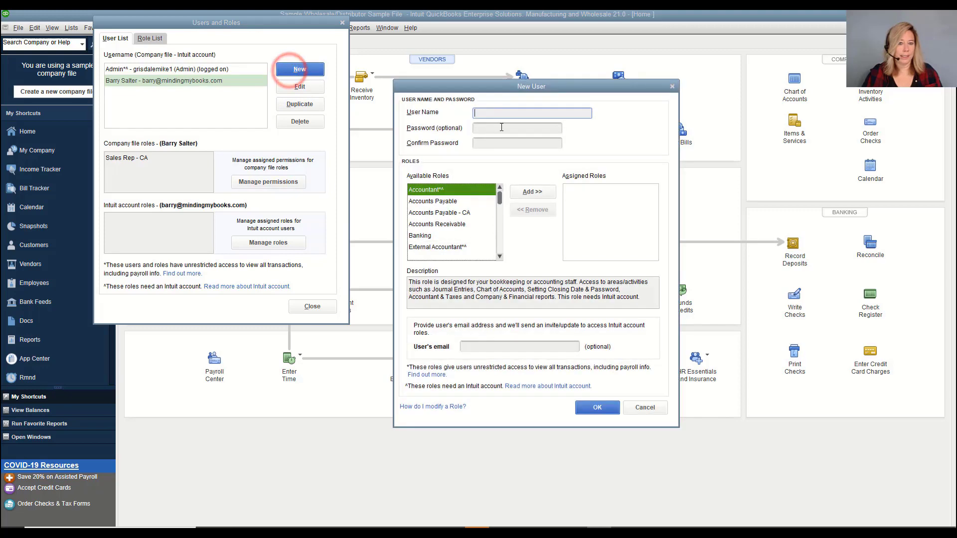
pyautogui.click(502, 114)
pyautogui.write('Tim')
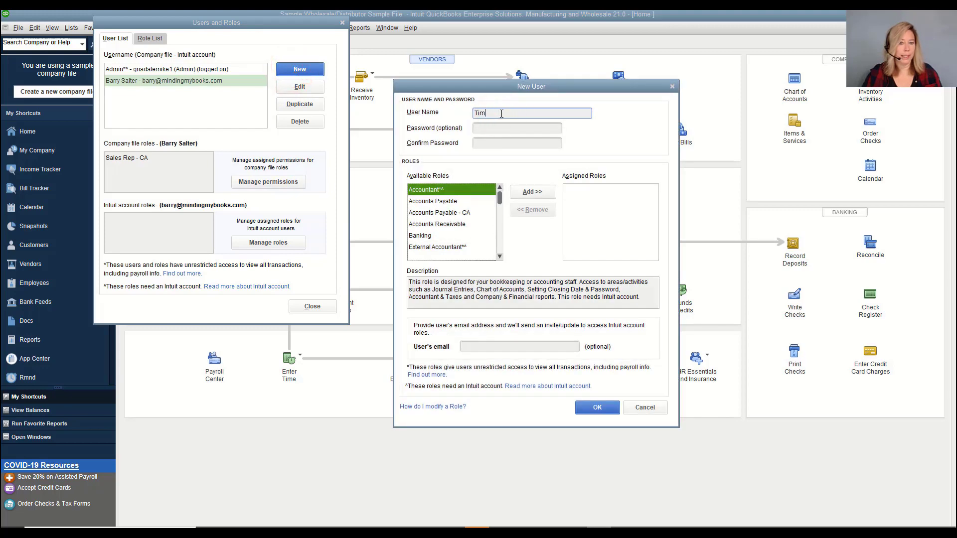
pyautogui.press('Tab')
pyautogui.press('Tab')
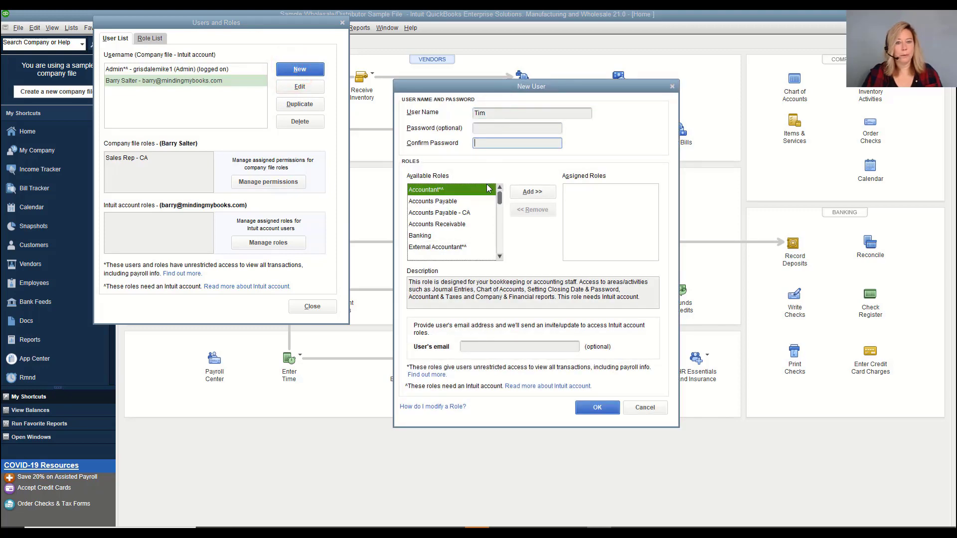
pyautogui.click(448, 214)
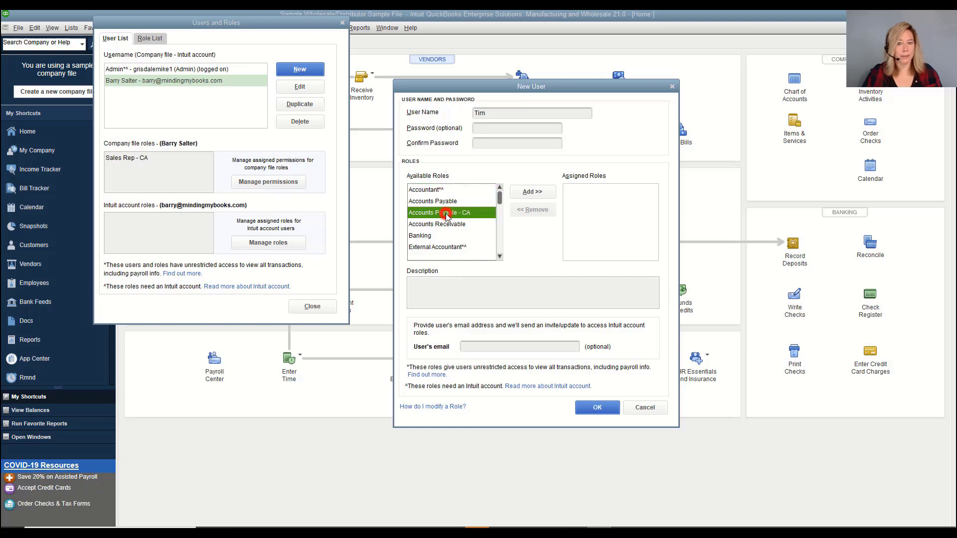
pyautogui.click(545, 198)
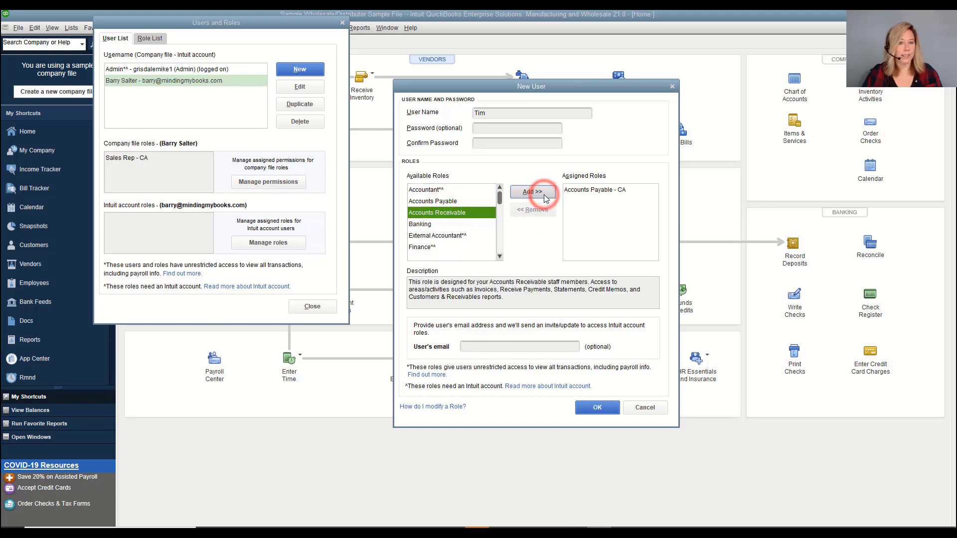
# Fill in the second user's e-mail address and save them without a password
pyautogui.click(527, 344)
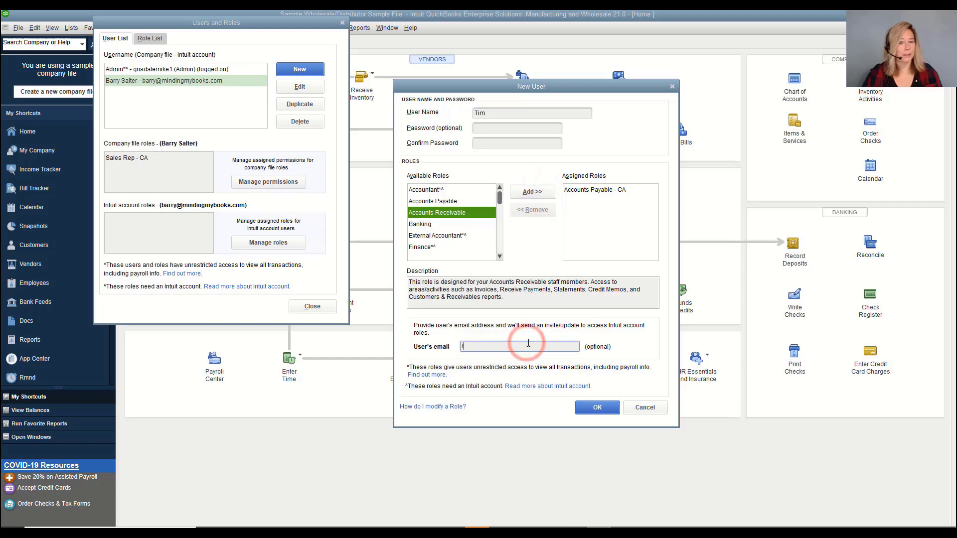
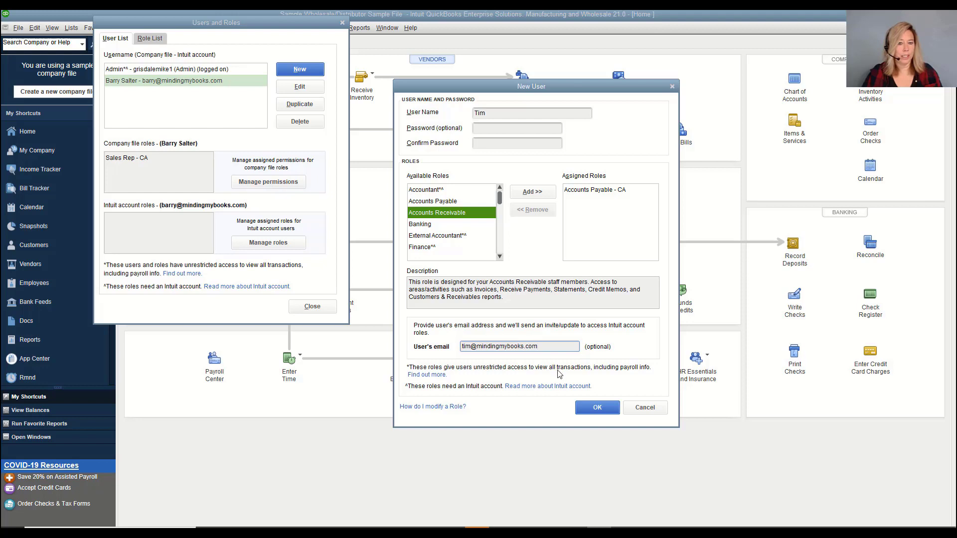
pyautogui.click(598, 408)
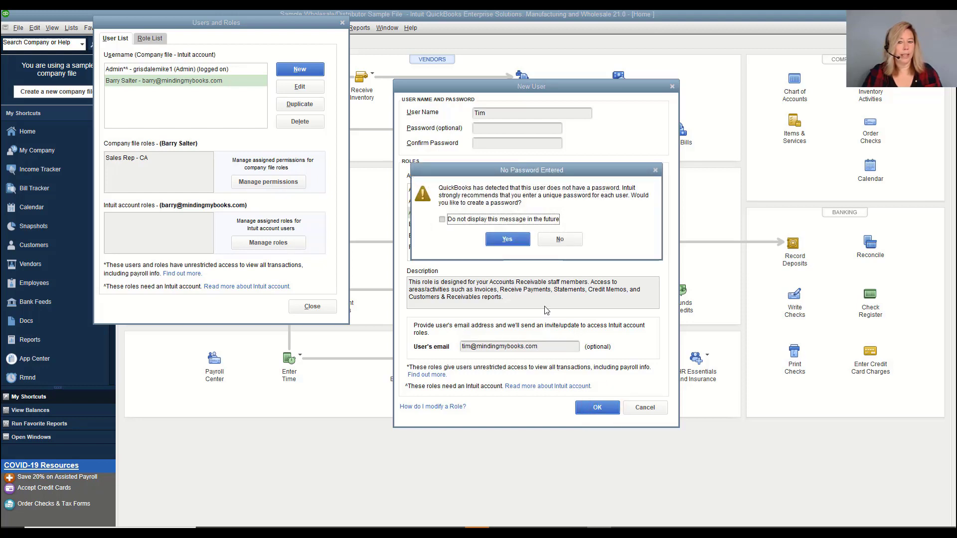
pyautogui.click(558, 241)
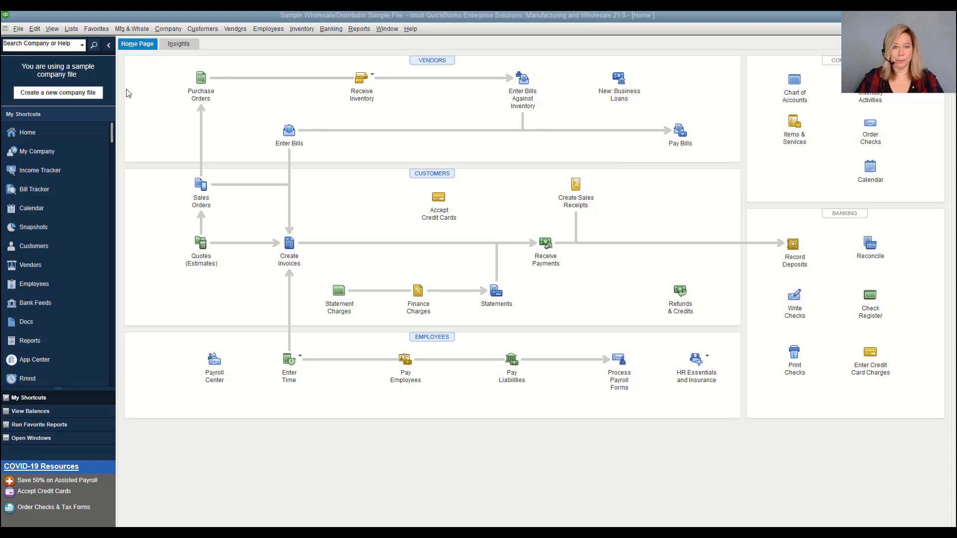
pyautogui.click(172, 30)
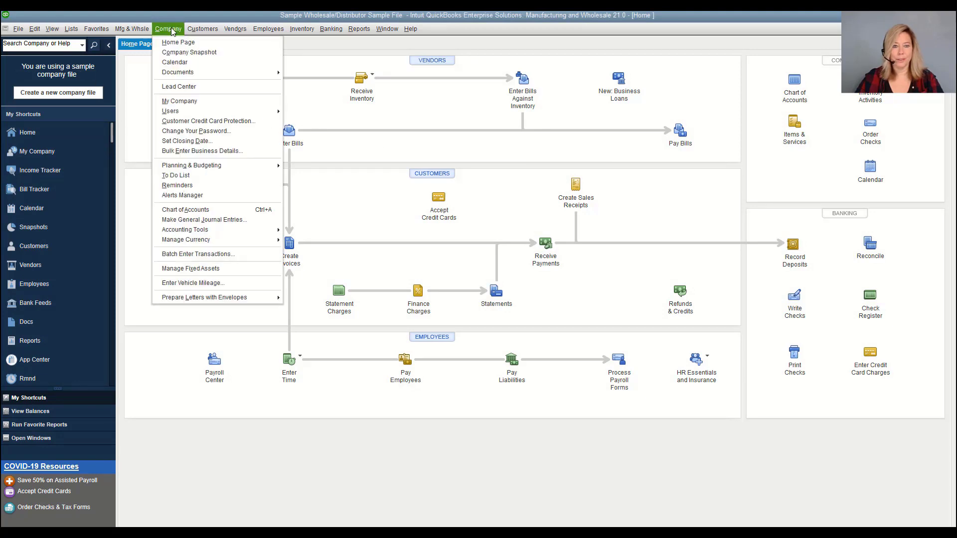
pyautogui.moveTo(184, 112)
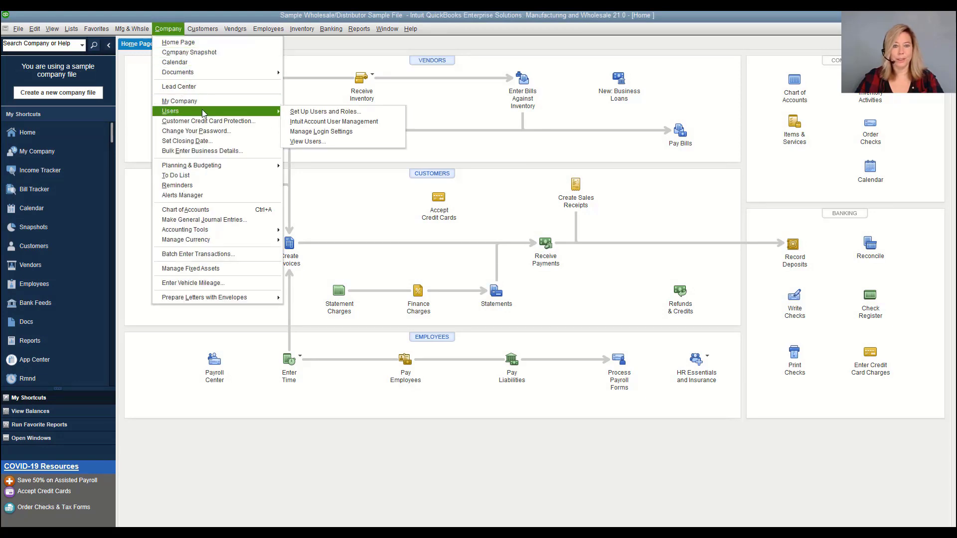
pyautogui.click(314, 142)
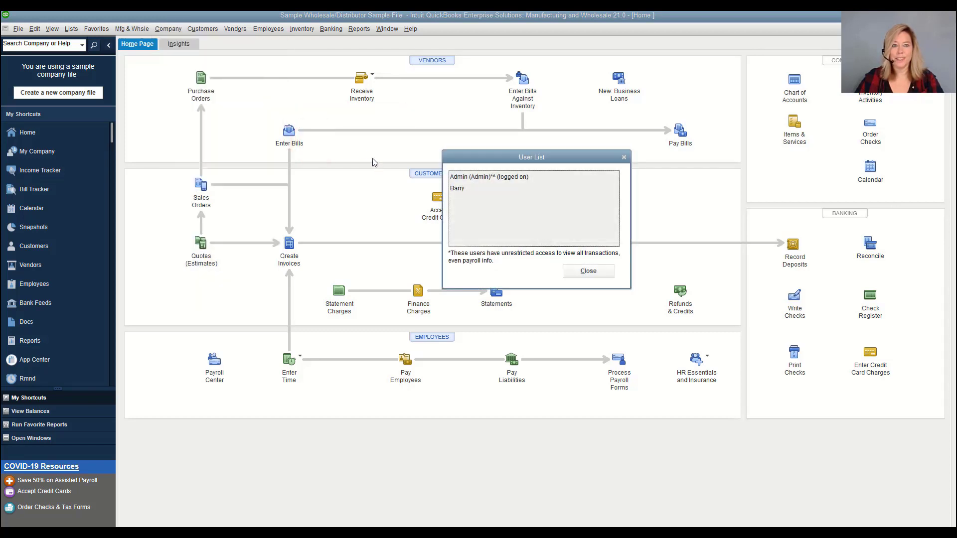
pyautogui.click(523, 179)
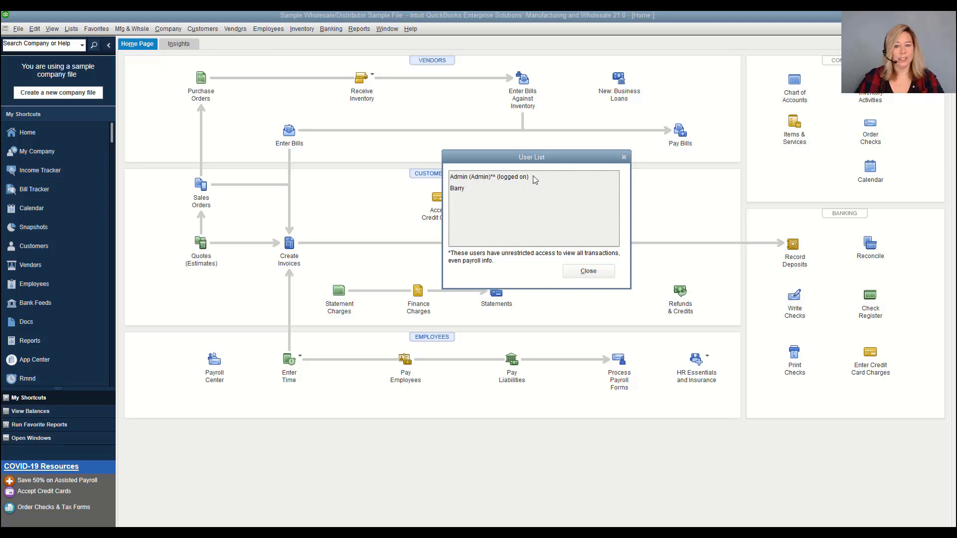
pyautogui.click(599, 270)
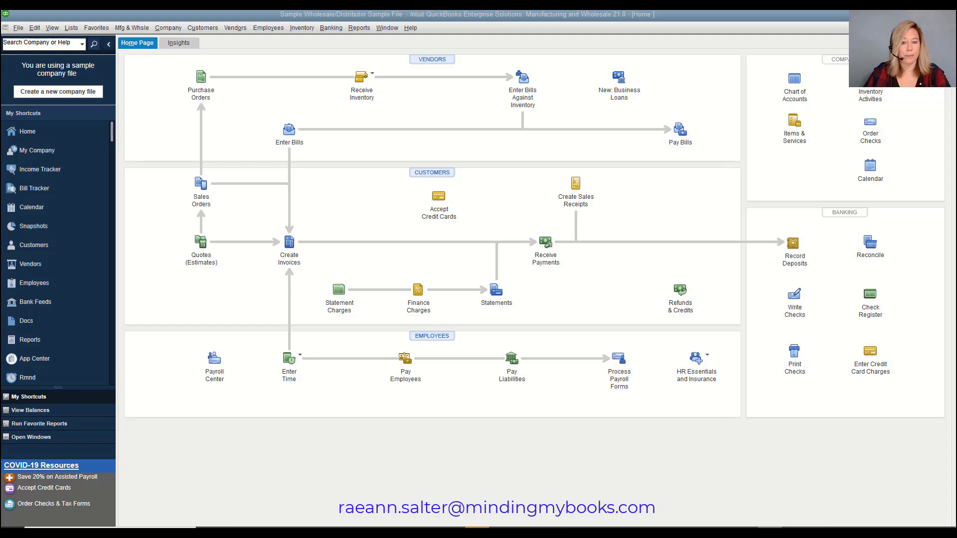
# Look at the login settings from the Company menu, then close that window
pyautogui.click(174, 28)
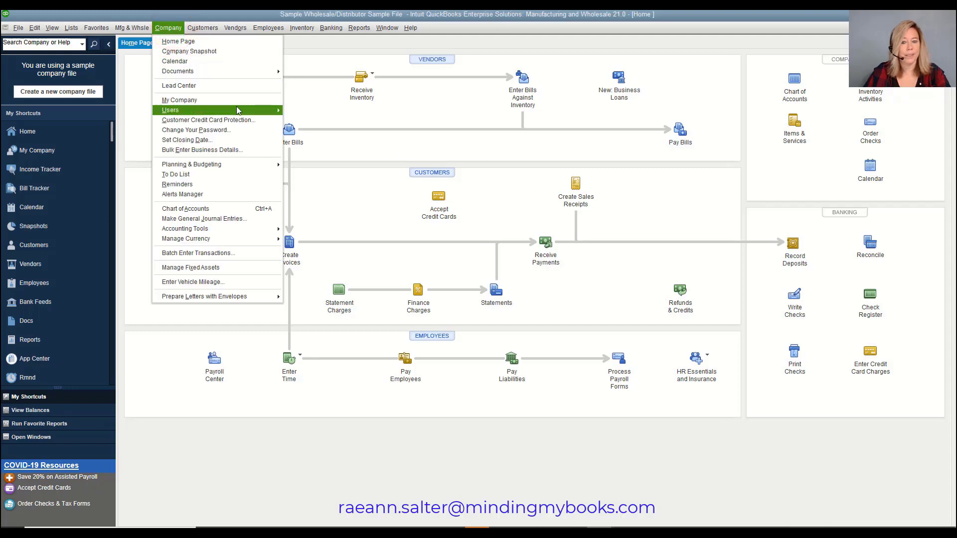
pyautogui.moveTo(258, 111)
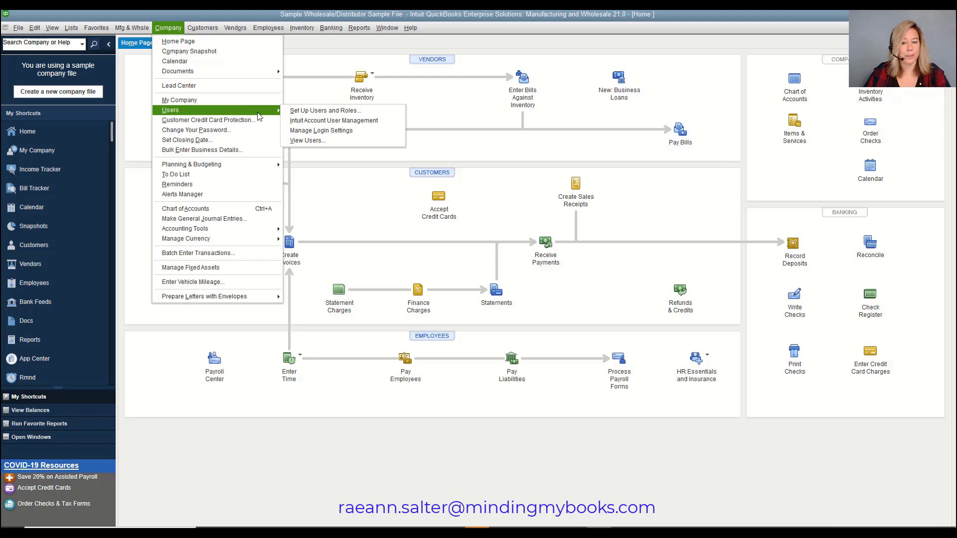
pyautogui.click(360, 131)
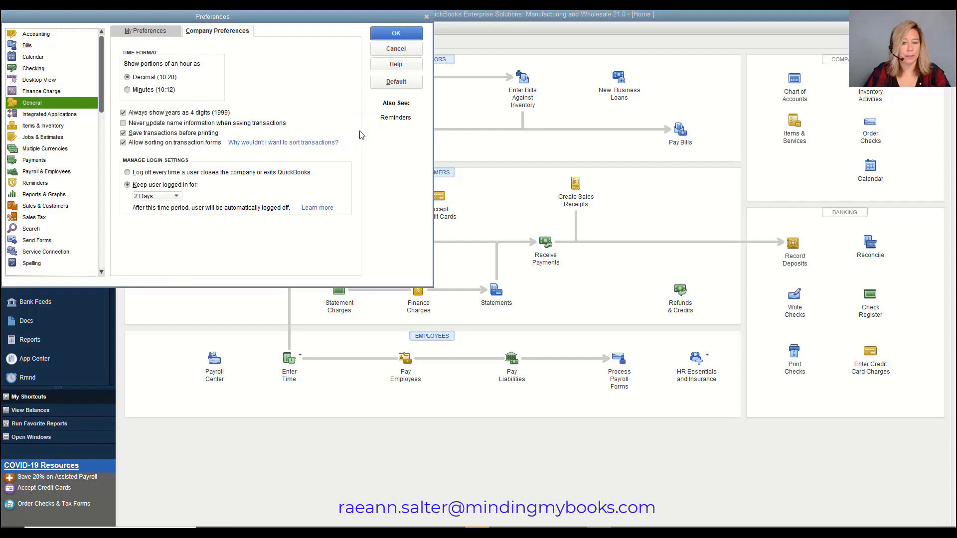
pyautogui.click(396, 33)
# In Edit > Preferences company settings, try log-off-on-close, then keep users logged in for 2 Days
pyautogui.click(34, 28)
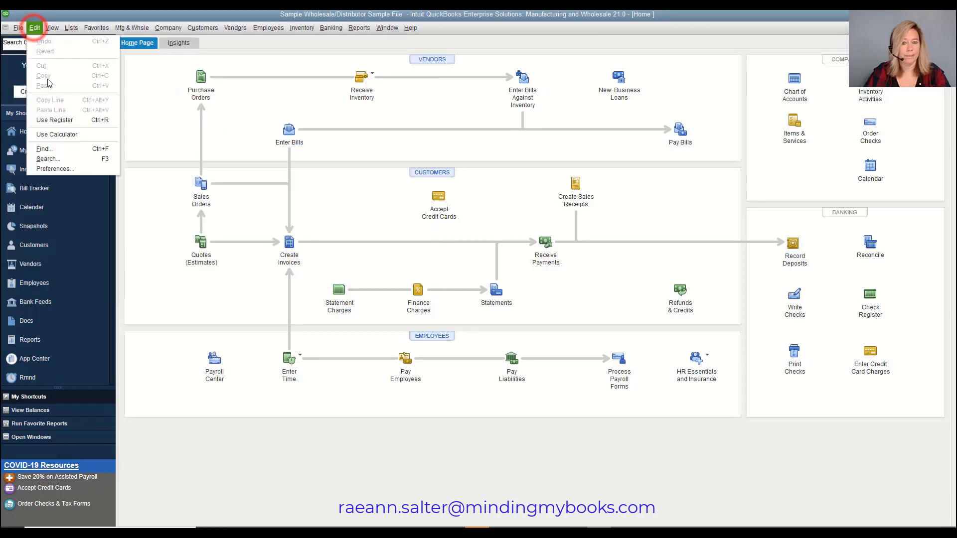
pyautogui.click(77, 169)
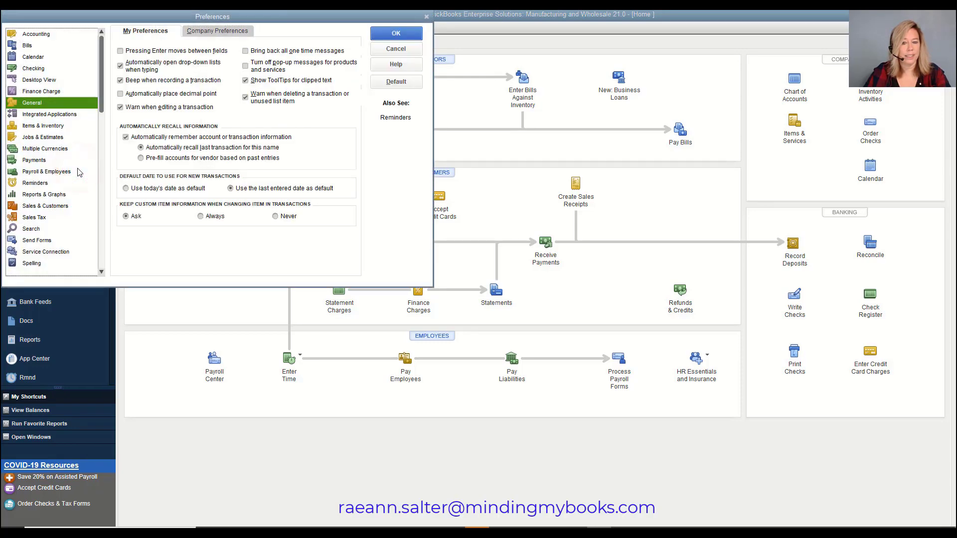
pyautogui.click(218, 32)
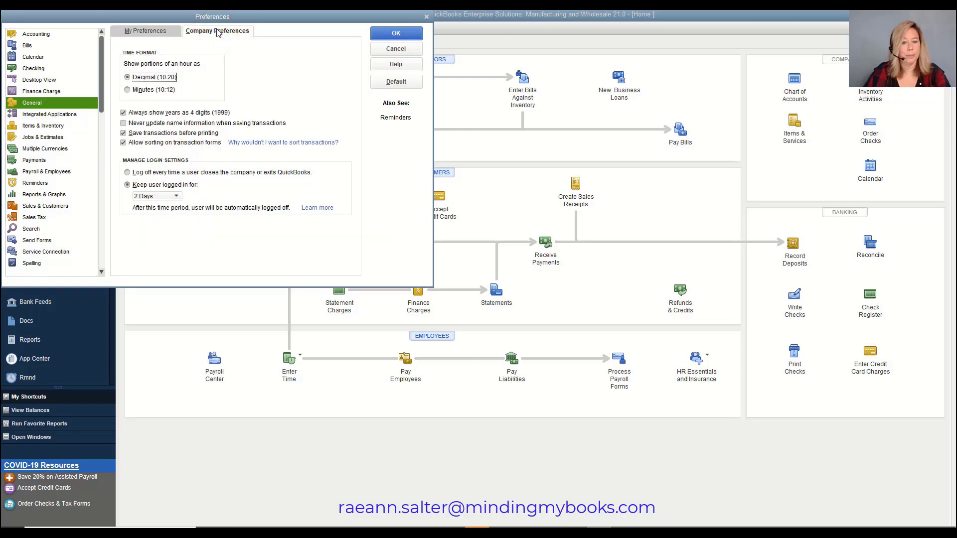
pyautogui.click(127, 172)
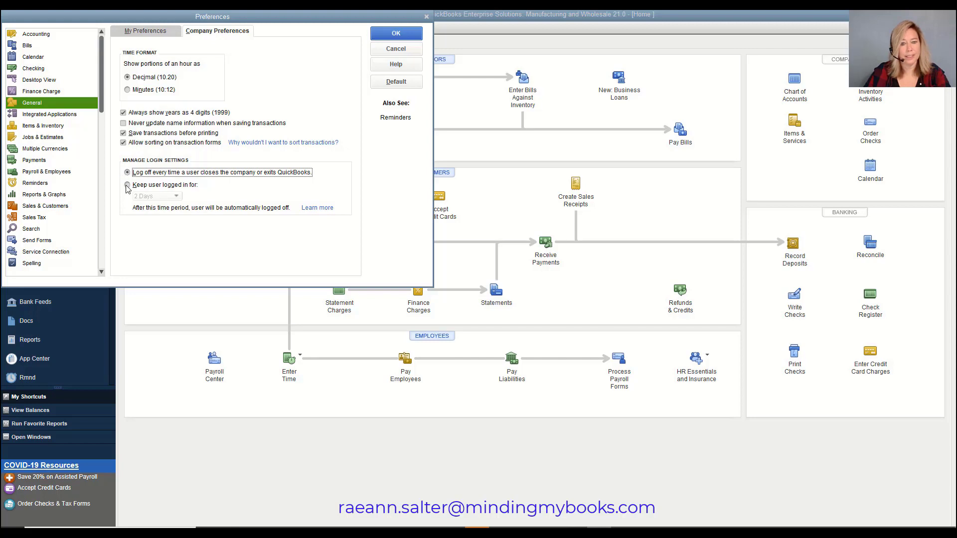
pyautogui.click(126, 185)
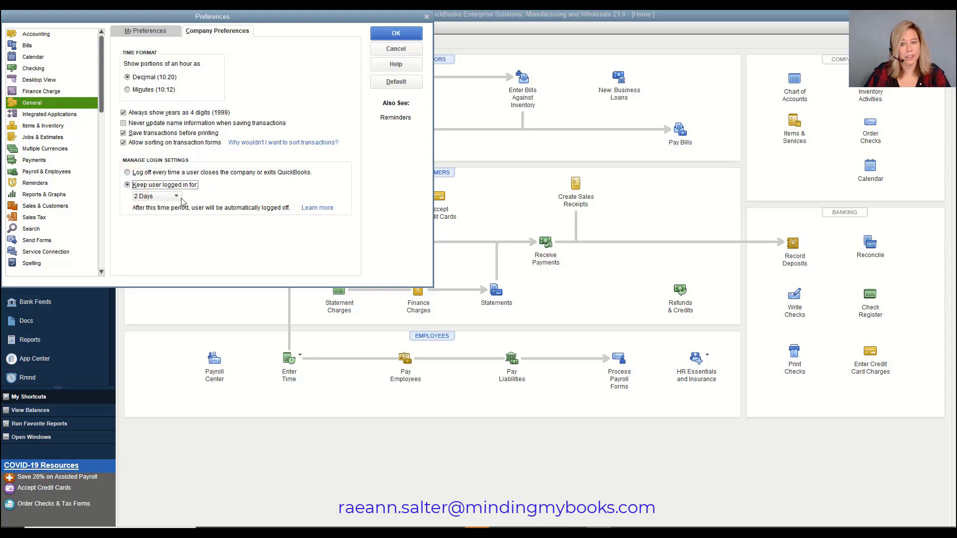
pyautogui.click(180, 197)
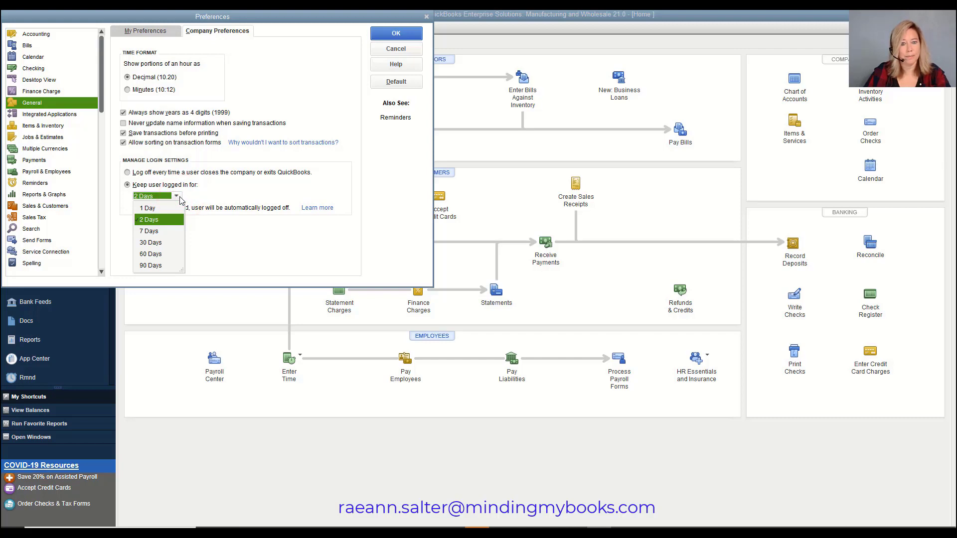
pyautogui.click(180, 198)
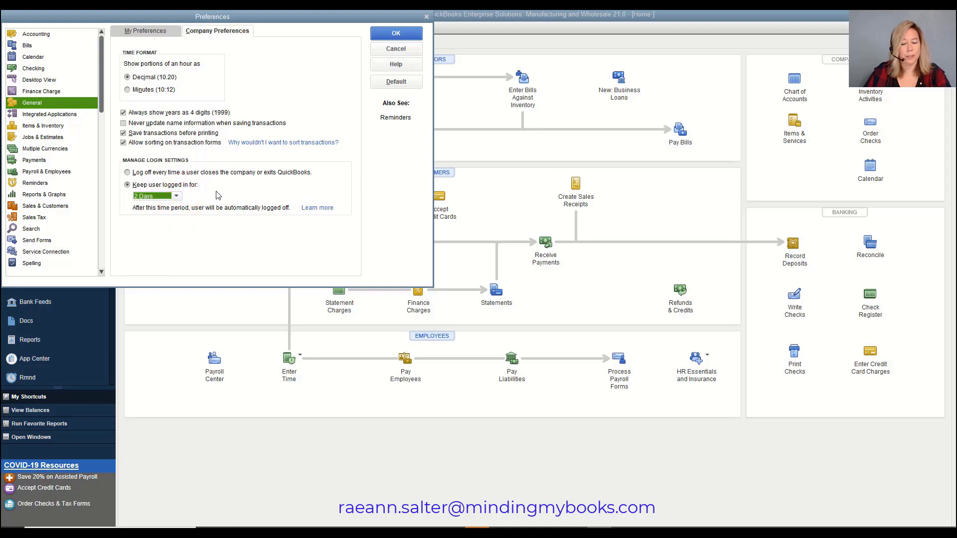
pyautogui.click(410, 37)
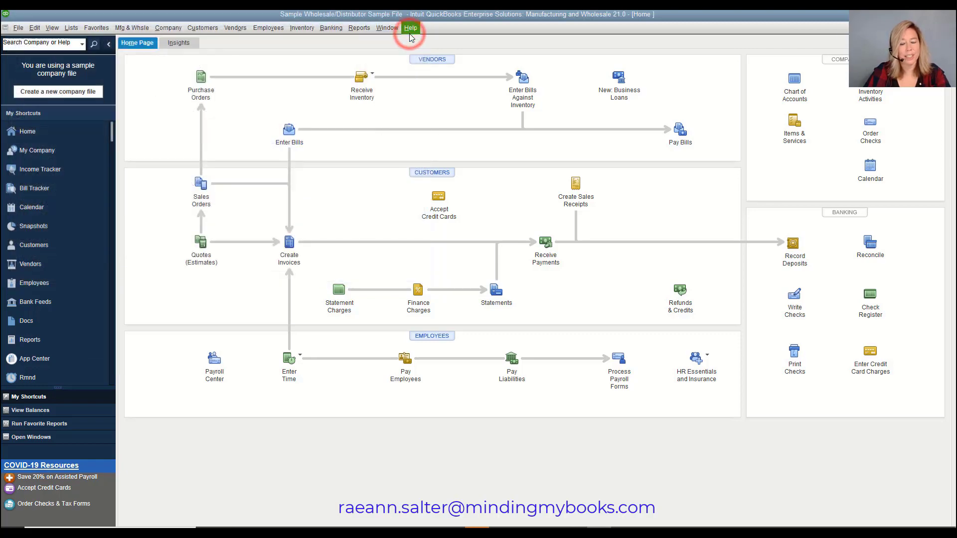